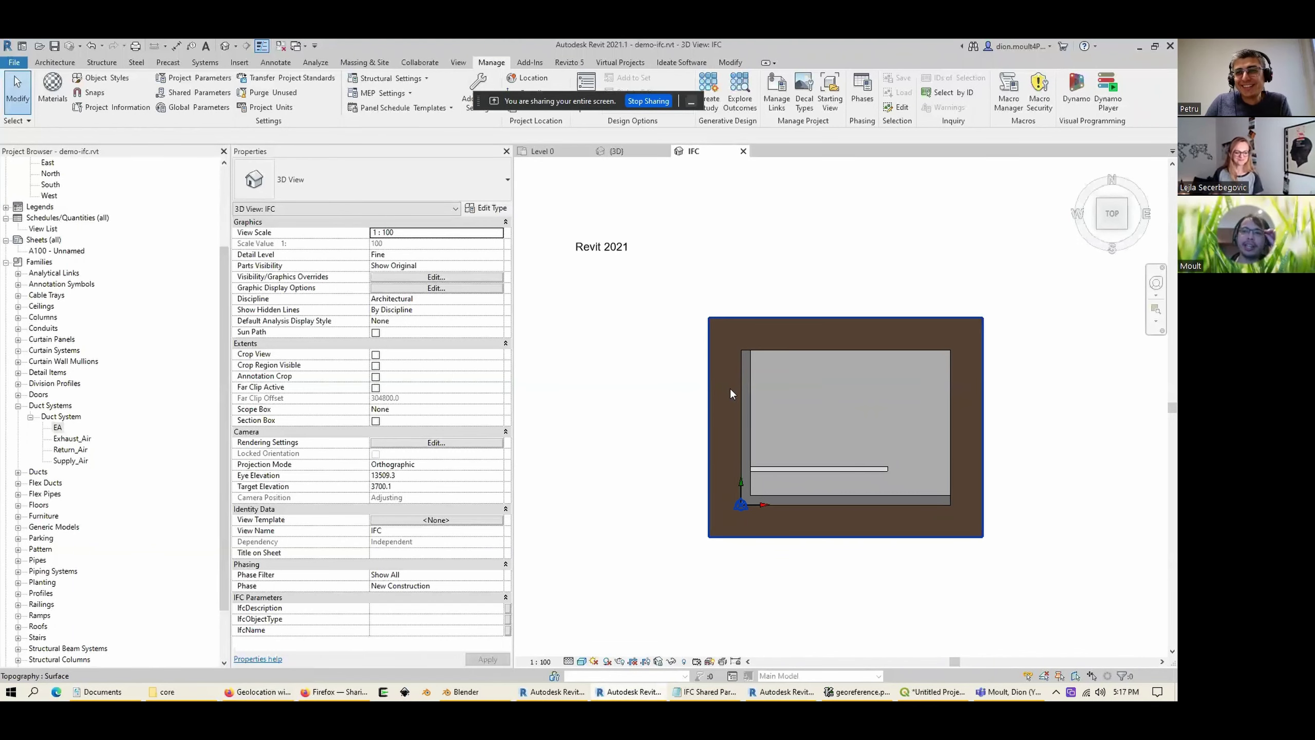
pyautogui.moveTo(837, 428); pyautogui.dragTo(854, 428, button='middle')
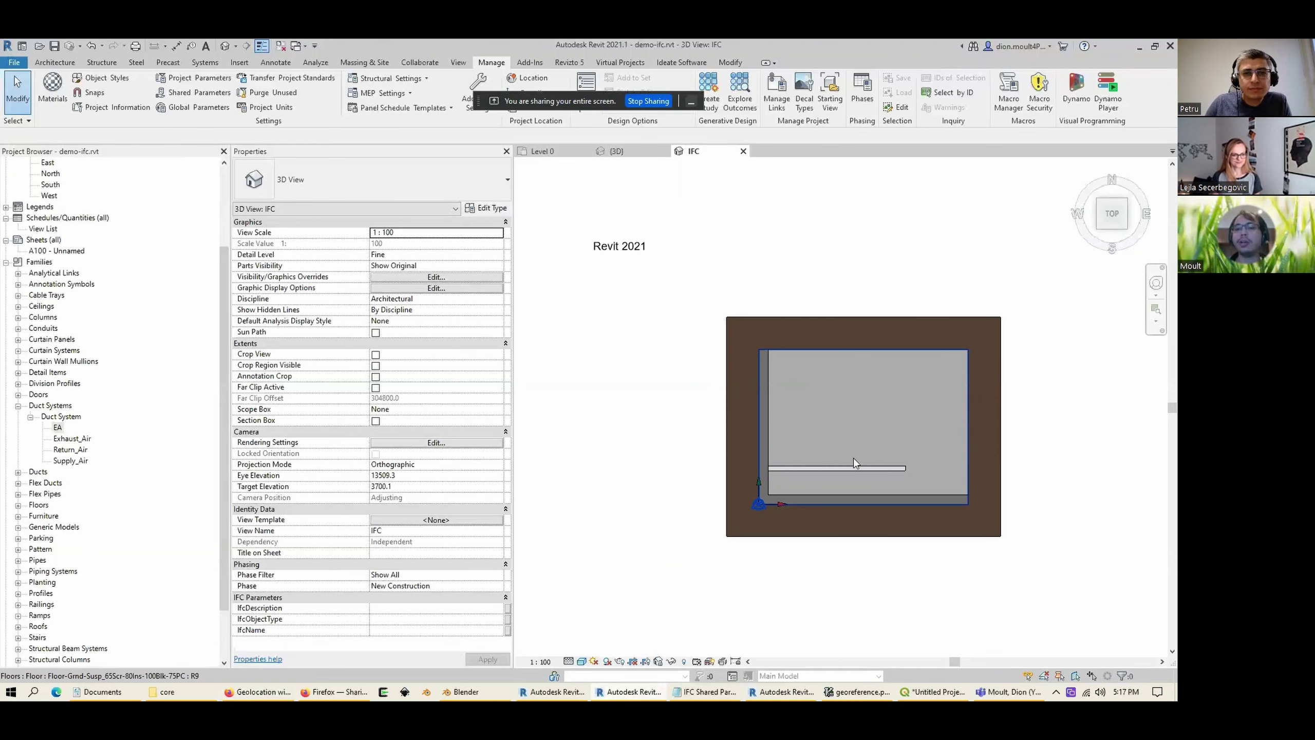
pyautogui.moveTo(755, 527); pyautogui.dragTo(767, 535, button='middle')
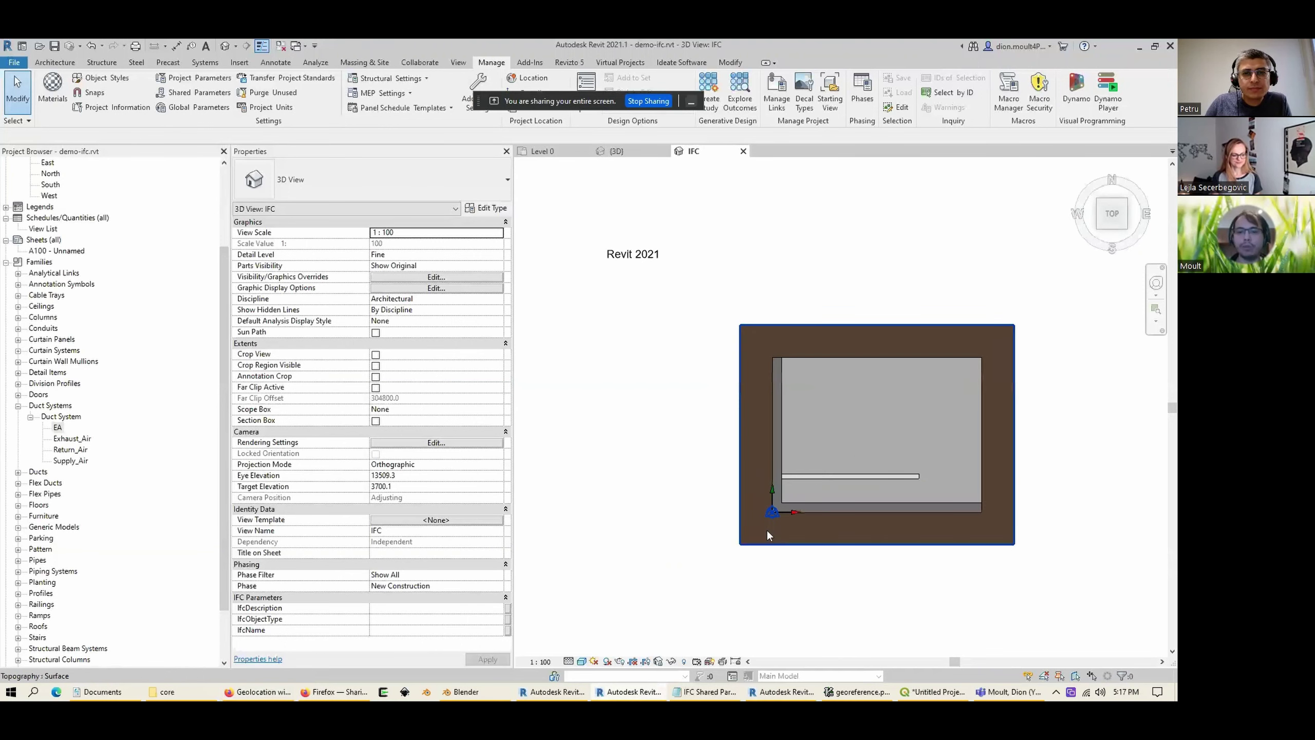
pyautogui.click(629, 692)
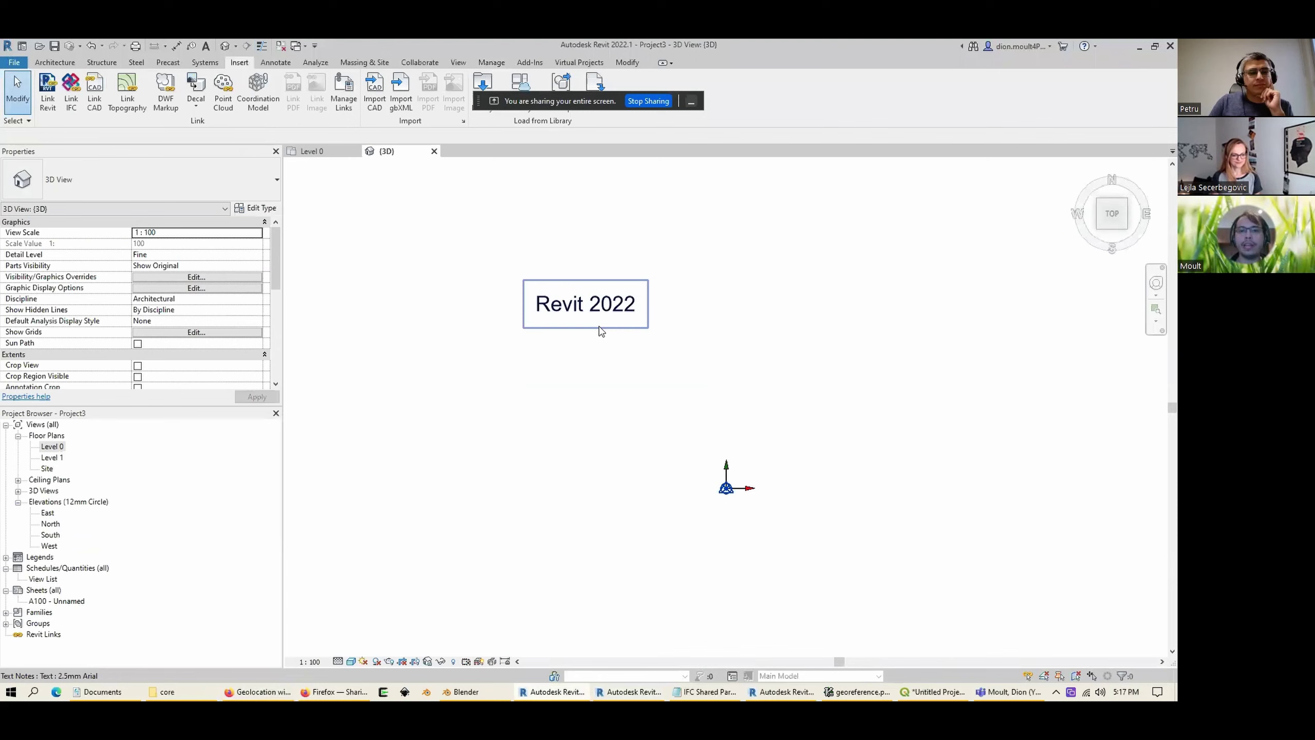
pyautogui.click(640, 693)
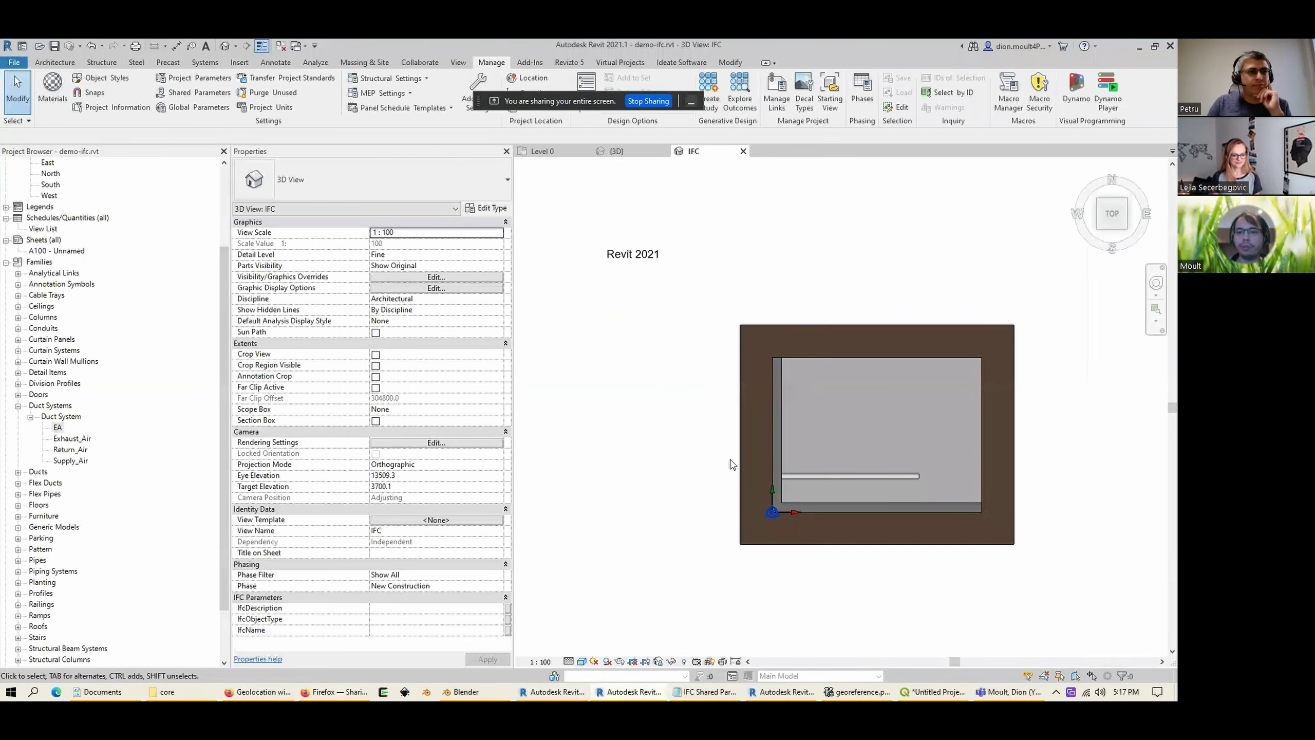
pyautogui.click(808, 693)
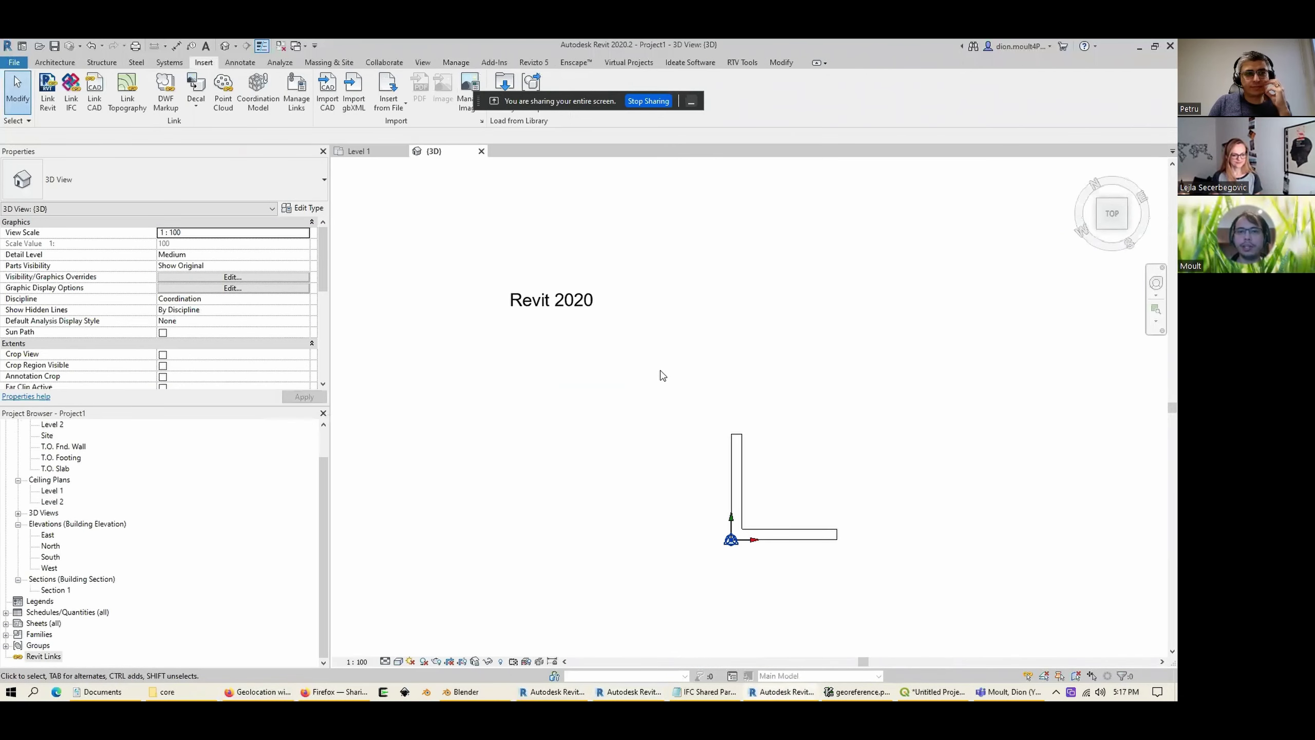
pyautogui.click(650, 693)
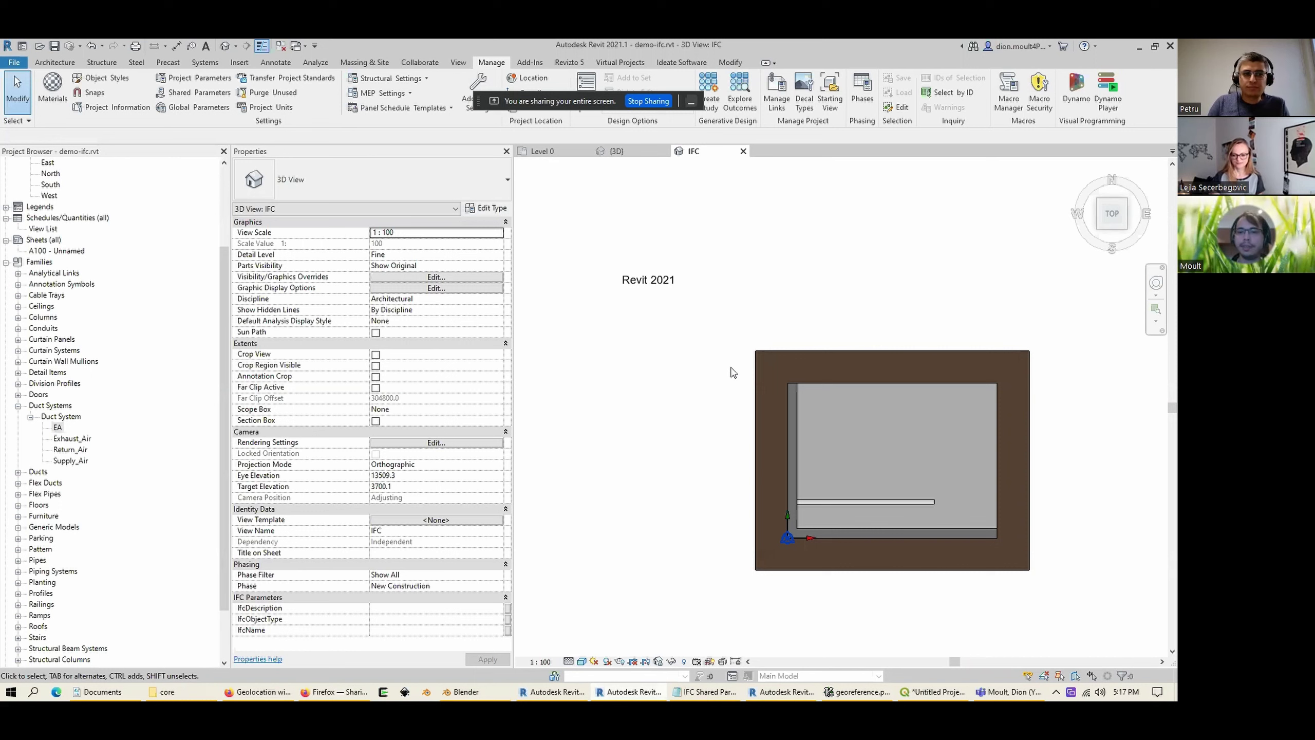
# Step: In the demo-ifc IFC4 Design Transfer View export setup, set the coordinate base and EPSG 7856, and accept
pyautogui.click(13, 61)
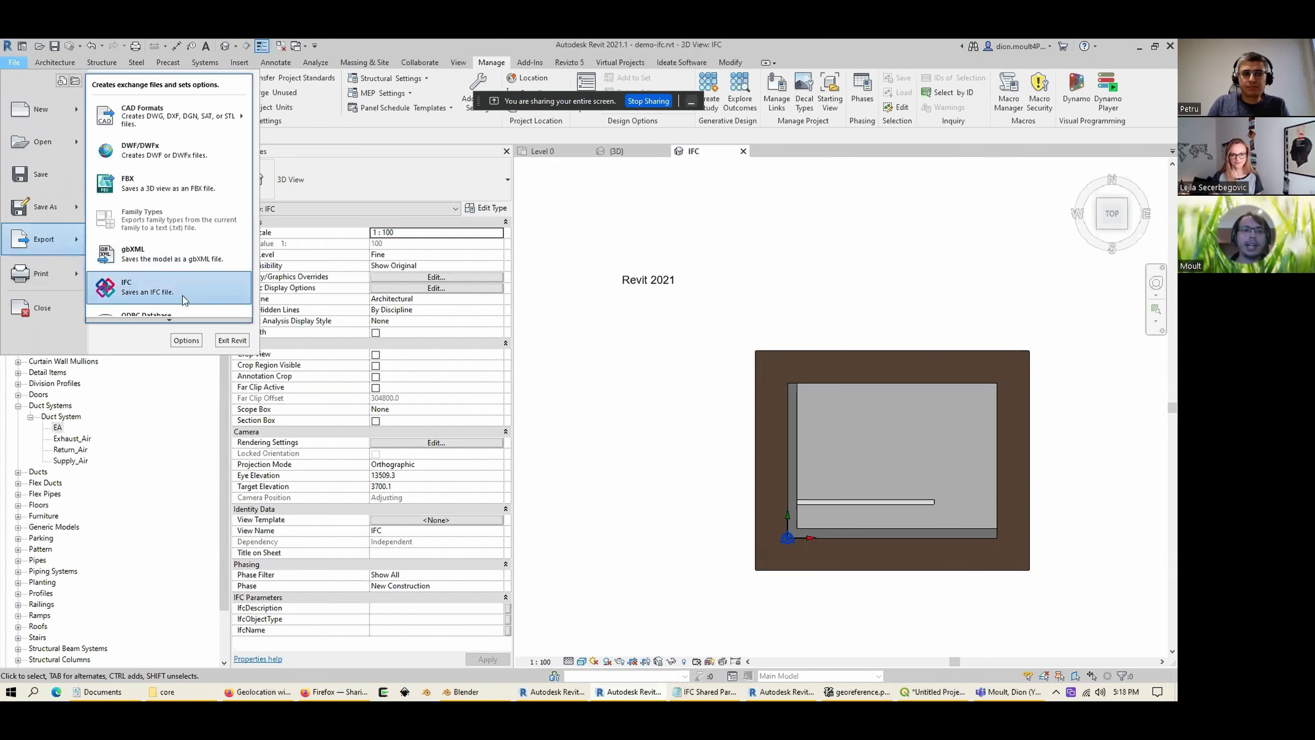
pyautogui.press('Escape')
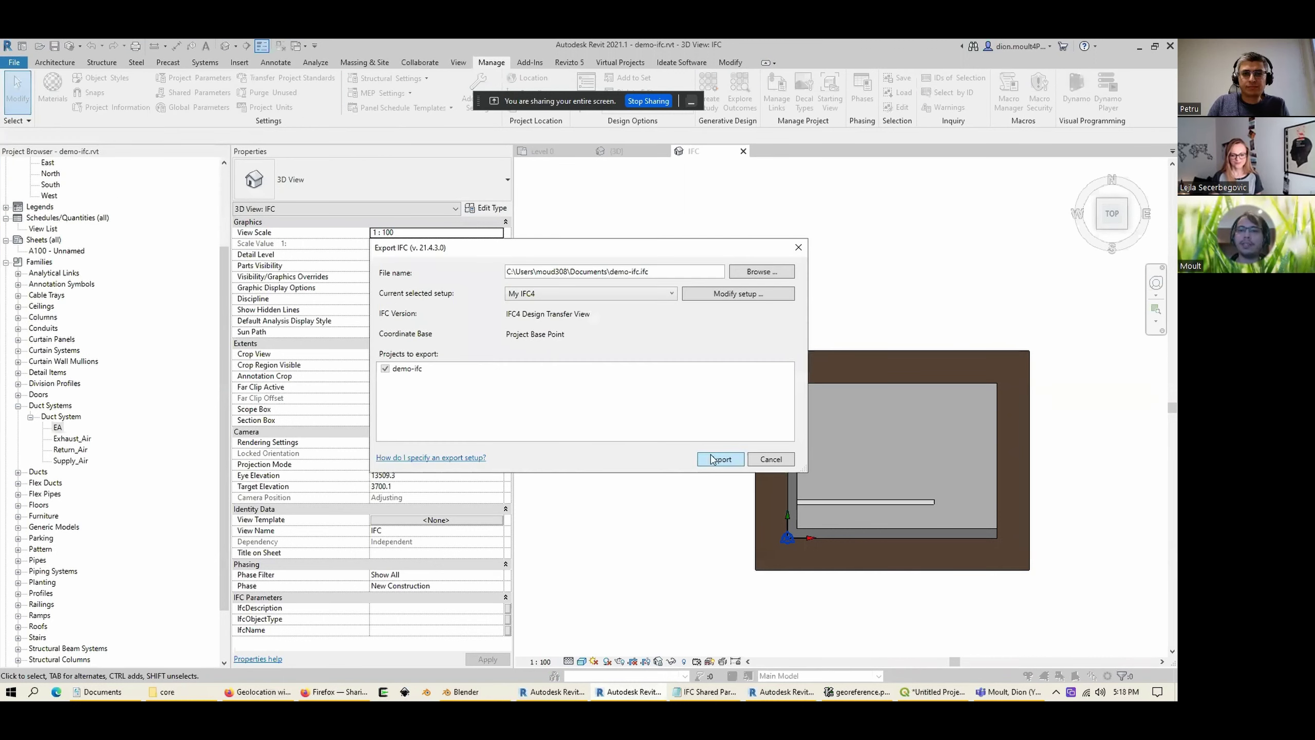
pyautogui.click(761, 293)
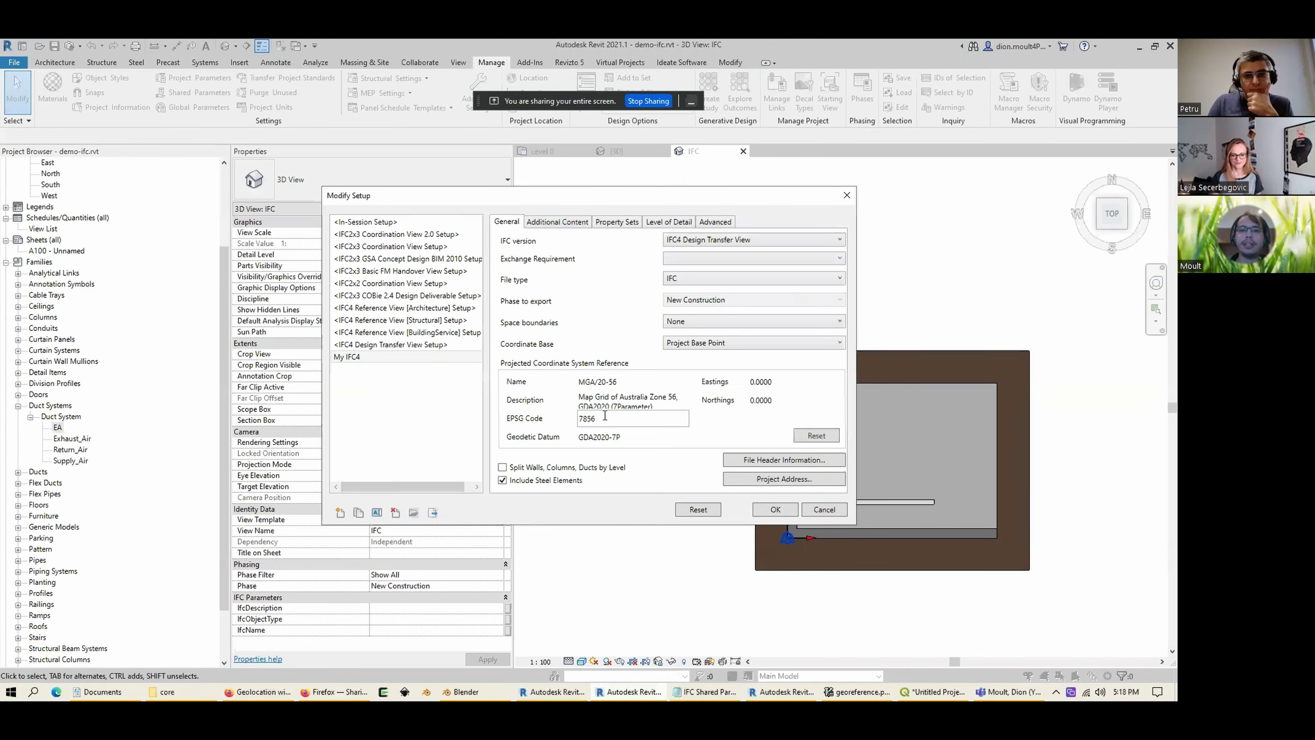
pyautogui.click(570, 223)
pyautogui.click(507, 223)
pyautogui.click(732, 342)
pyautogui.click(735, 378)
pyautogui.click(570, 227)
pyautogui.click(507, 222)
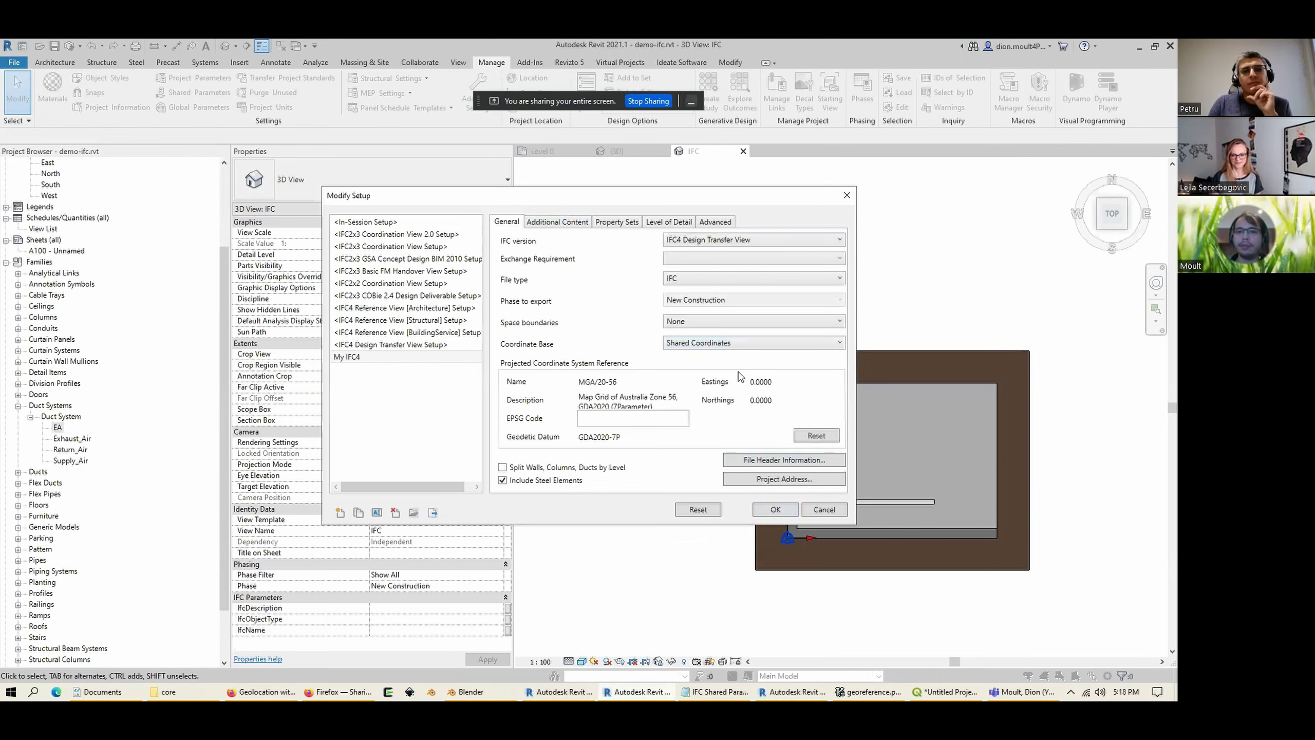
pyautogui.click(768, 510)
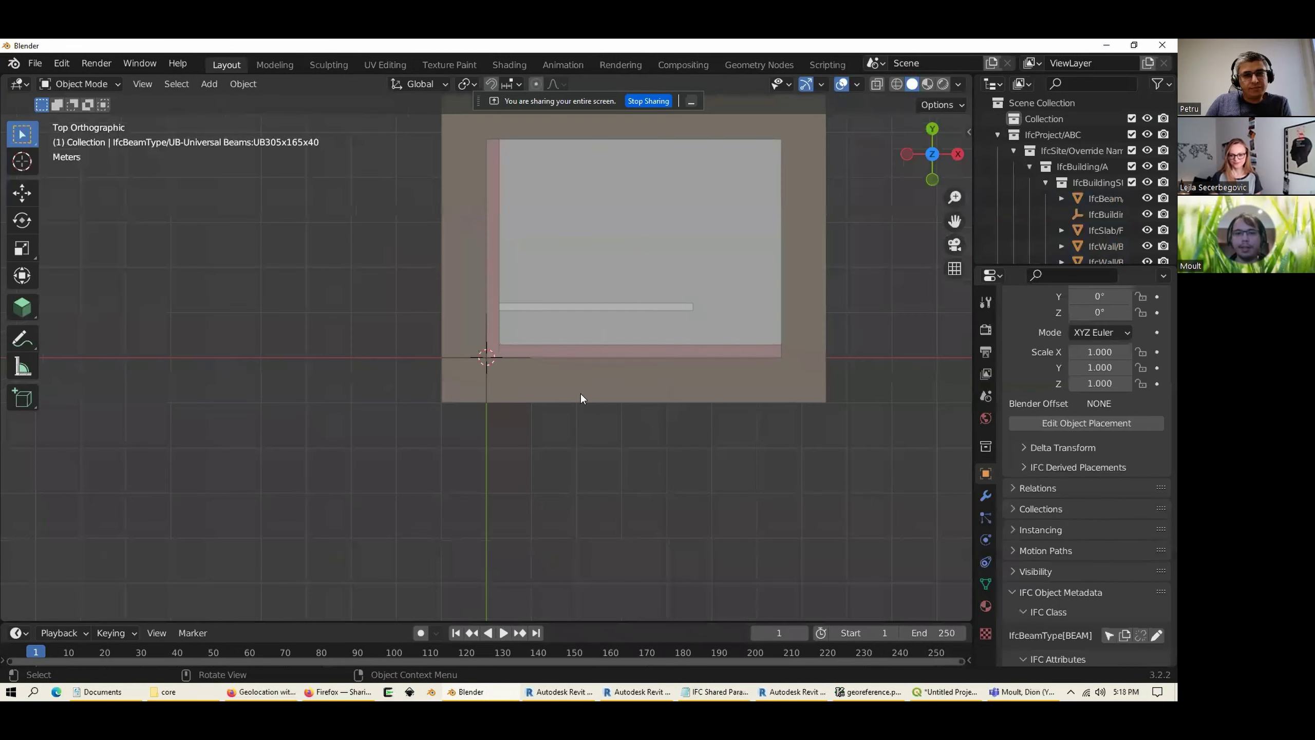
# Step: Show demo-ifc.ifc's IFC Georeferencing in Scene properties: EPSG:7856 with eastings and northings 0.0
pyautogui.keyDown('shift'); pyautogui.moveTo(581, 398); pyautogui.dragTo(574, 448, button='middle'); pyautogui.keyUp('shift')
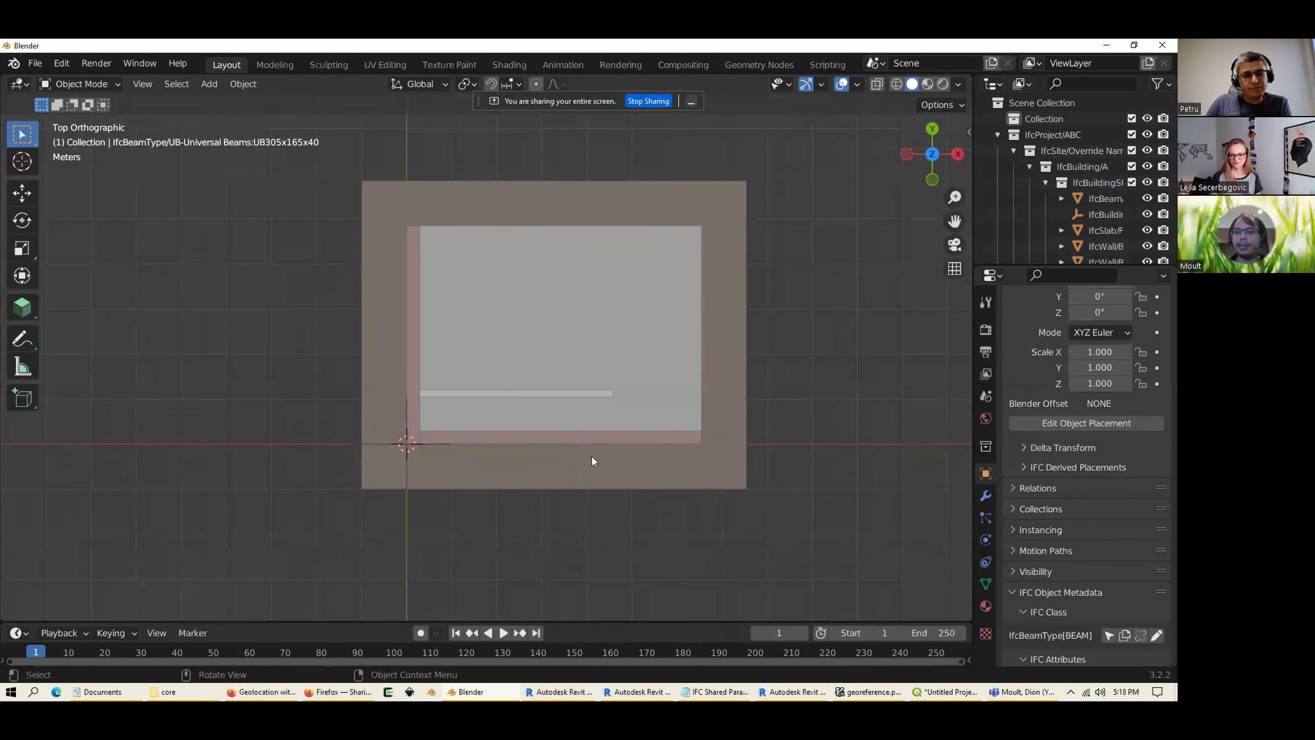
pyautogui.scroll(-5, 1067, 473)
pyautogui.click(987, 397)
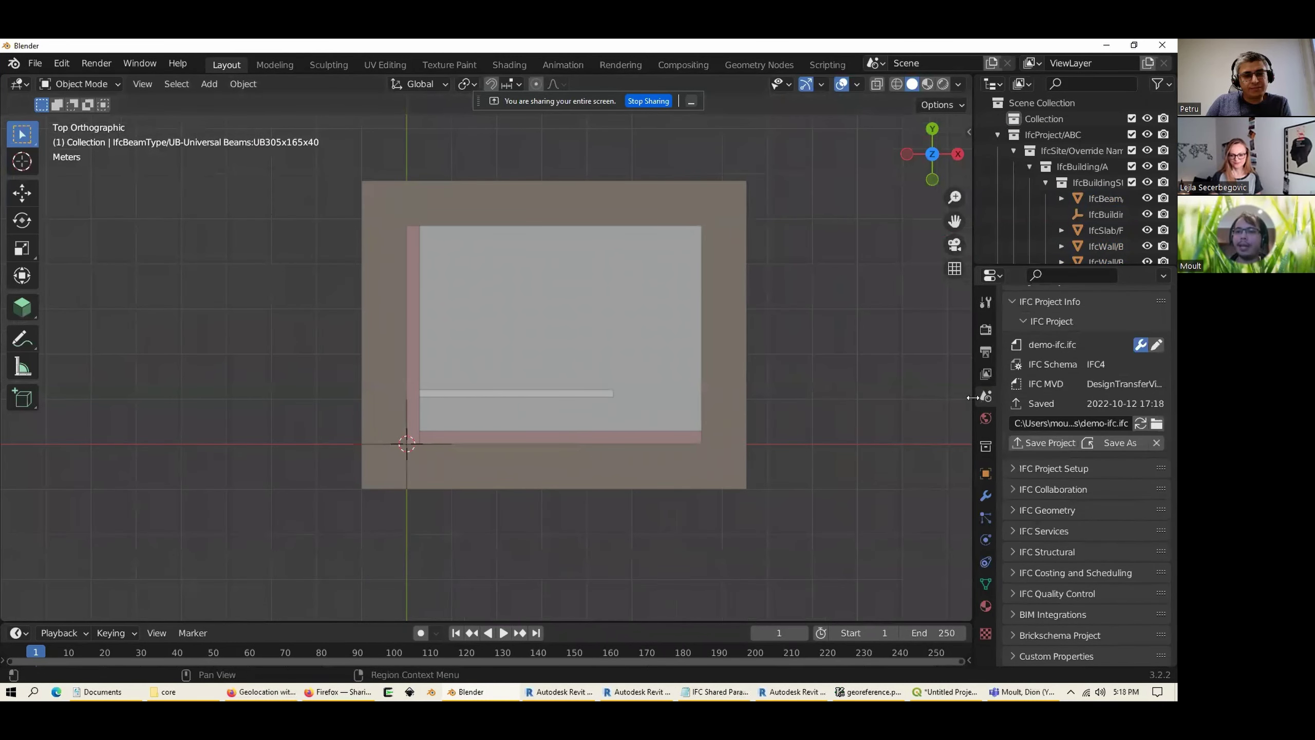
pyautogui.moveTo(974, 405); pyautogui.dragTo(743, 404)
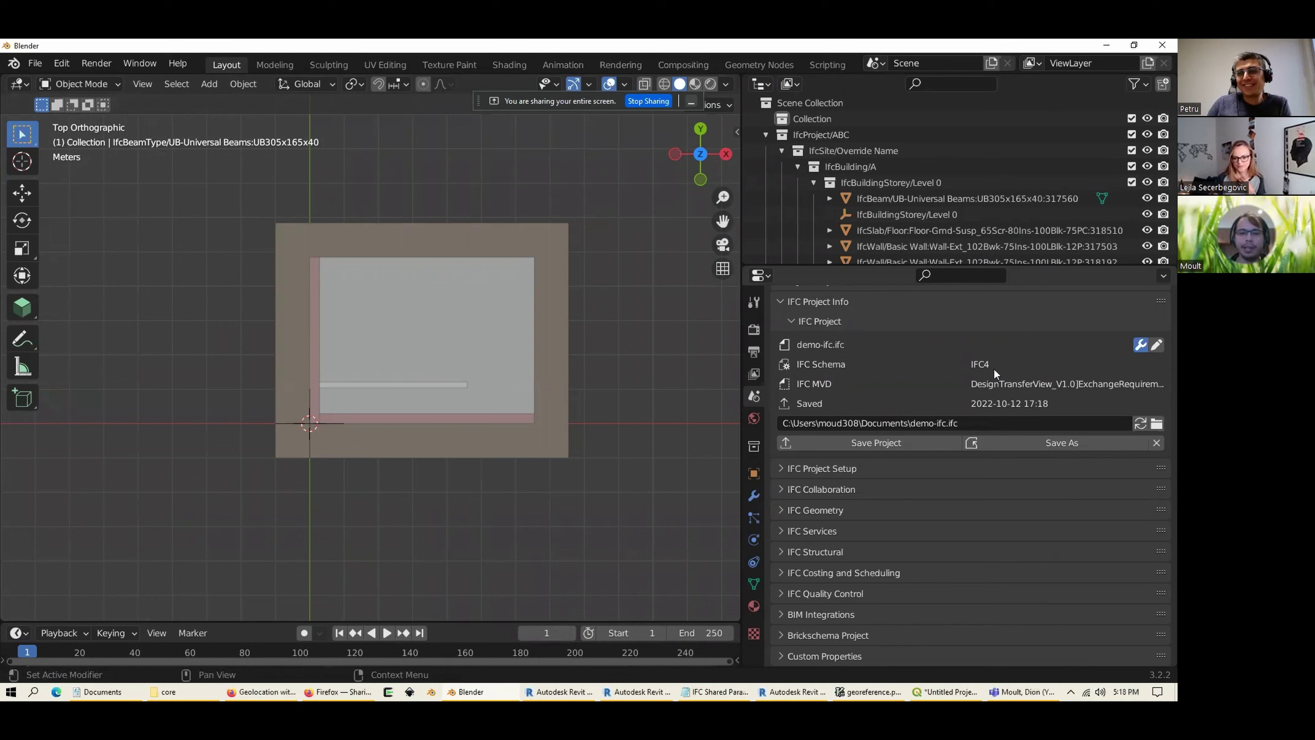
pyautogui.click(812, 508)
pyautogui.scroll(-2, 812, 507)
pyautogui.click(866, 485)
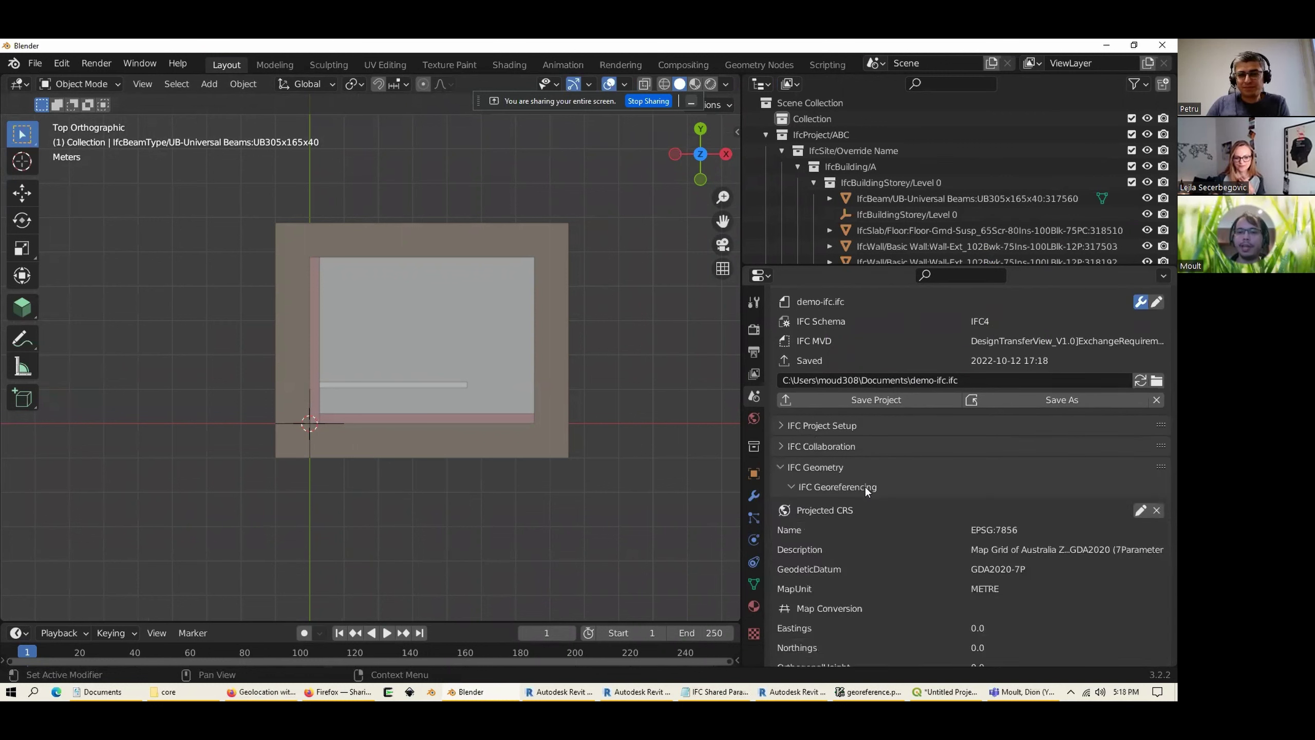
pyautogui.scroll(-5, 948, 426)
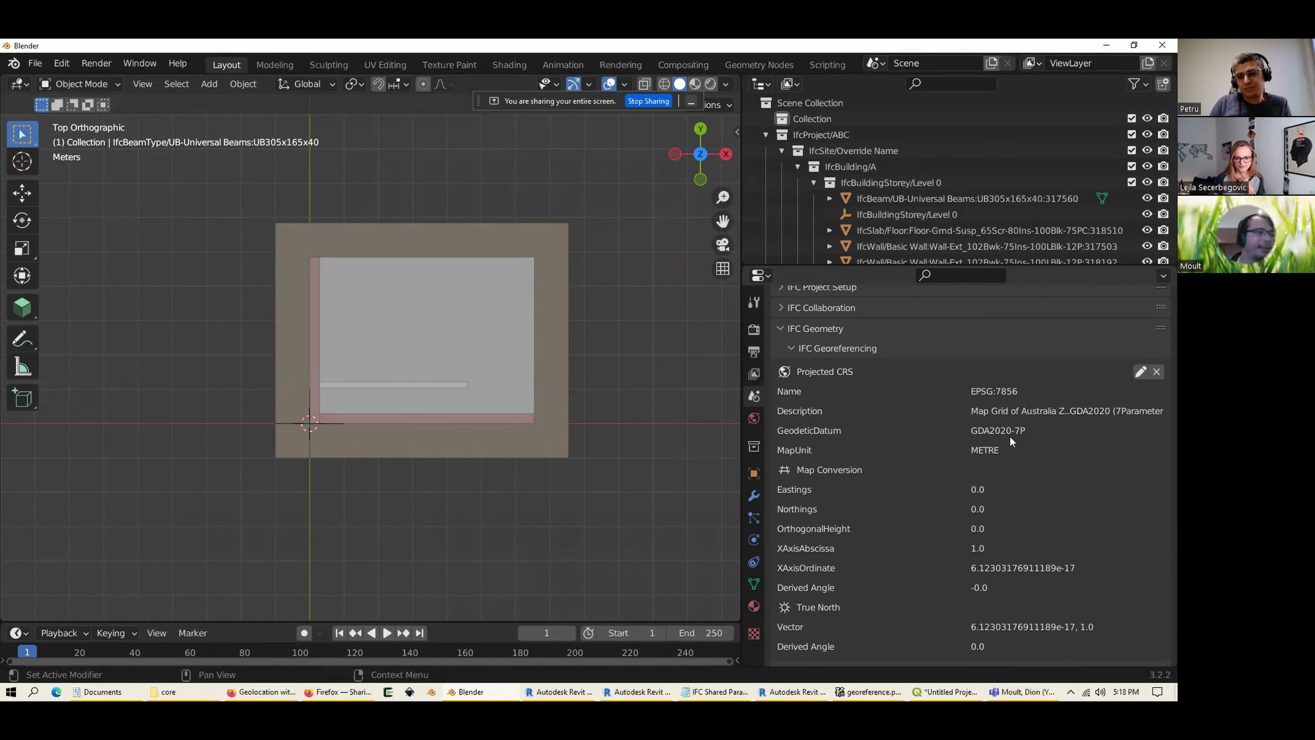
# Step: Back in Revit, draw a single wall on Level 0 using WA
pyautogui.hotkey('alt', 'Tab')
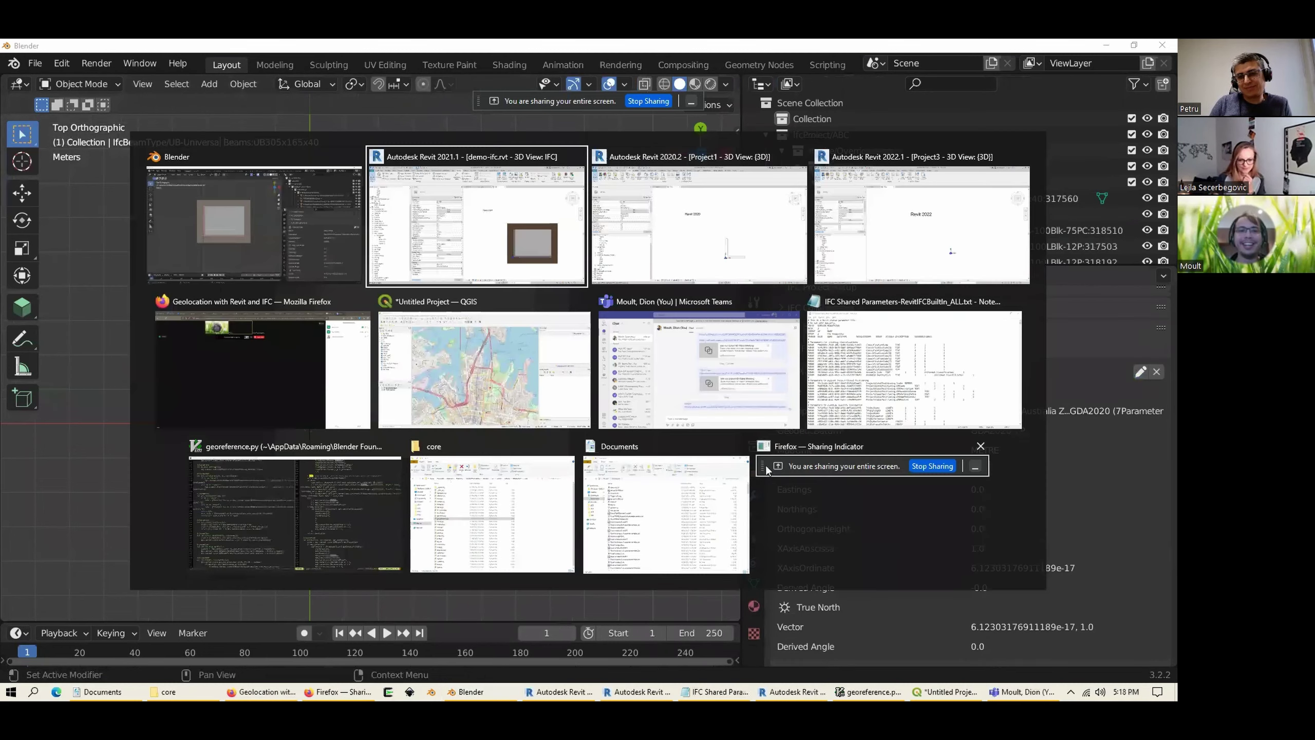
pyautogui.hotkey('alt', 'Tab')
pyautogui.hotkey('alt', 'Tab')
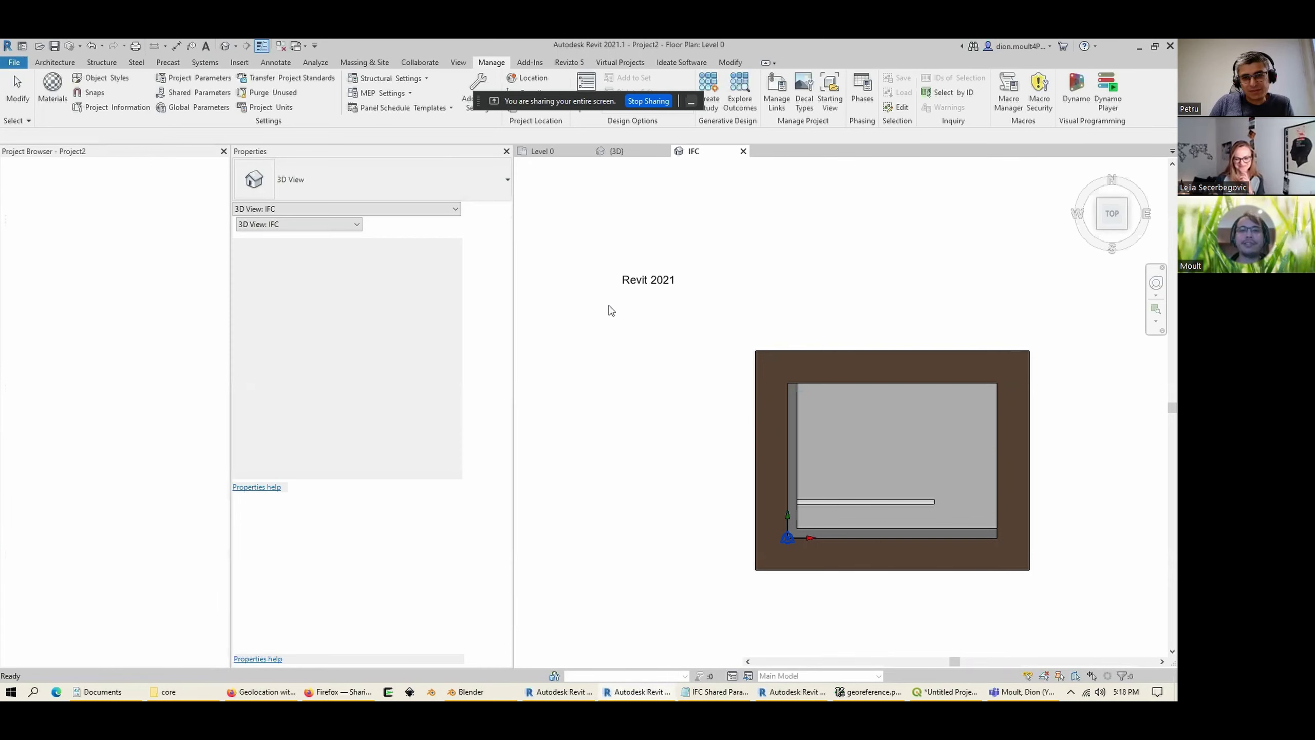
pyautogui.press('w')
pyautogui.press('a')
pyautogui.click(787, 415)
pyautogui.click(977, 415)
pyautogui.press('Escape')
pyautogui.press('Escape')
# Step: Export Project2 to IFC with the default setup, replacing the existing Project2.ifc
pyautogui.click(13, 61)
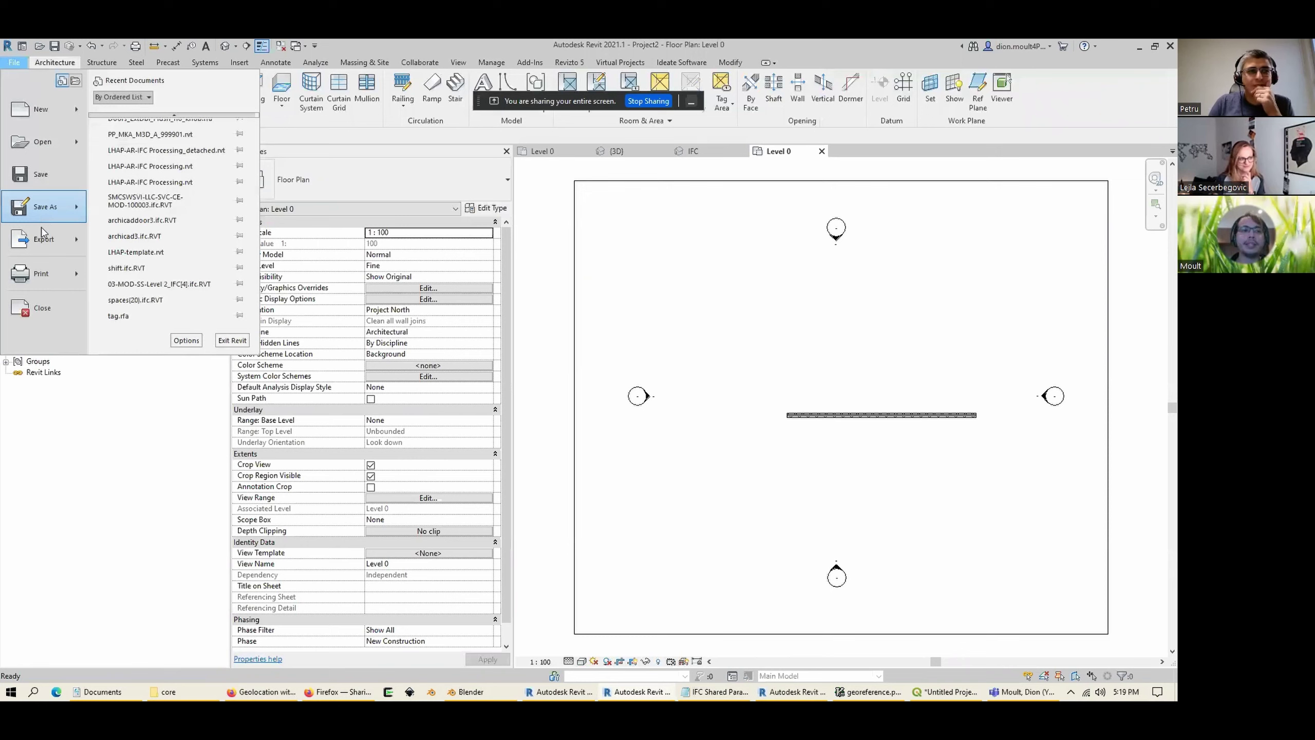
pyautogui.moveTo(43, 233)
pyautogui.click(150, 220)
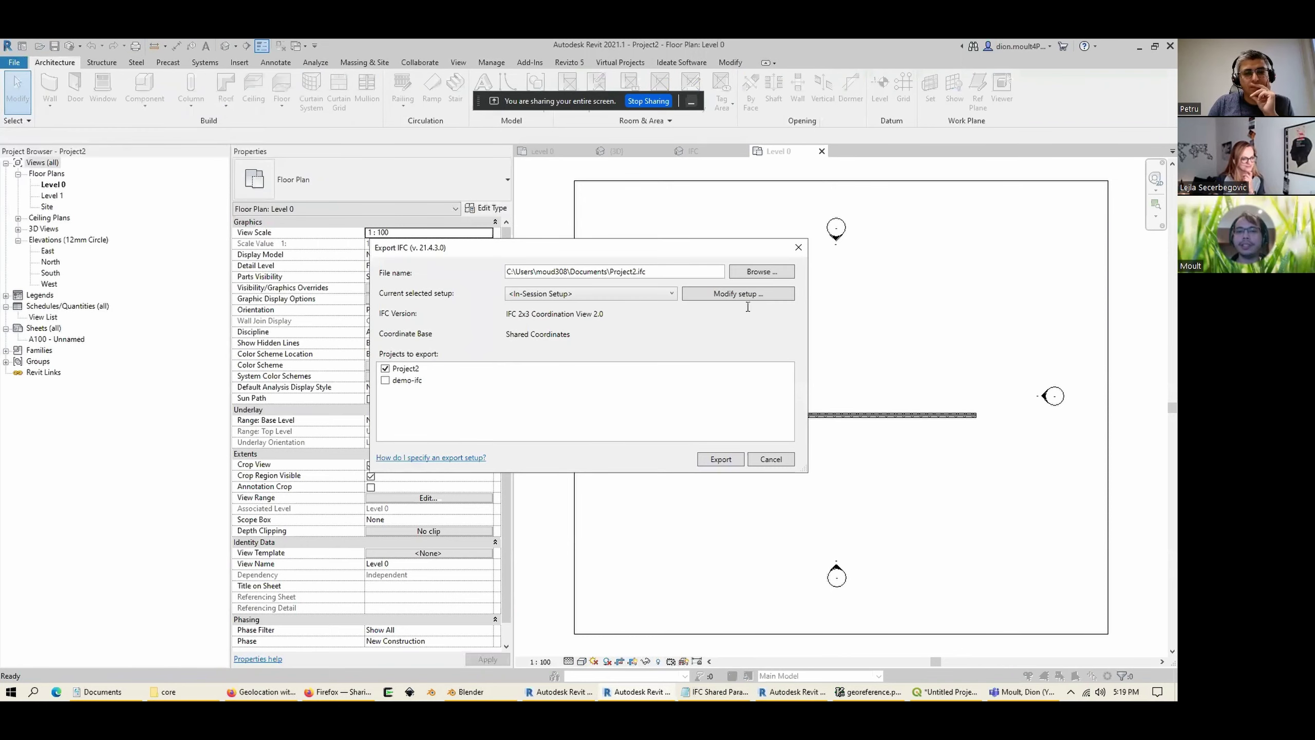
pyautogui.click(741, 293)
pyautogui.click(774, 510)
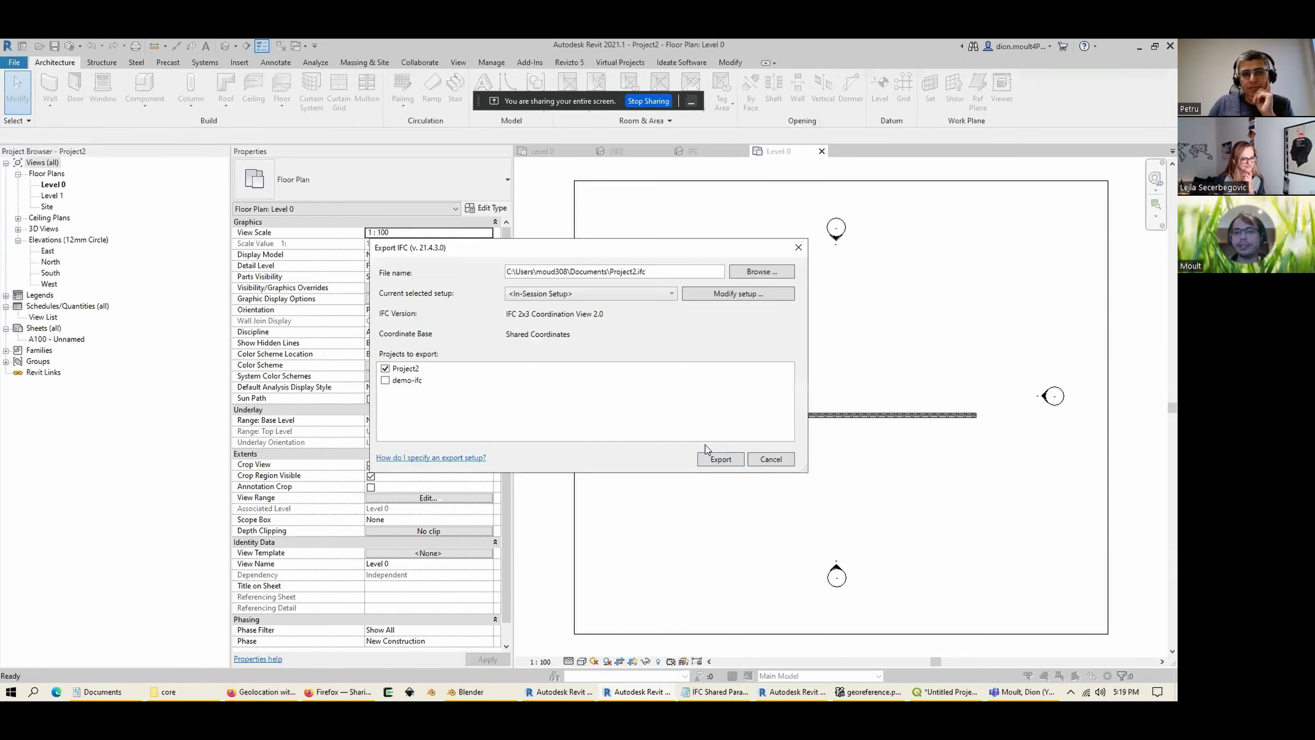
pyautogui.click(713, 457)
pyautogui.click(620, 373)
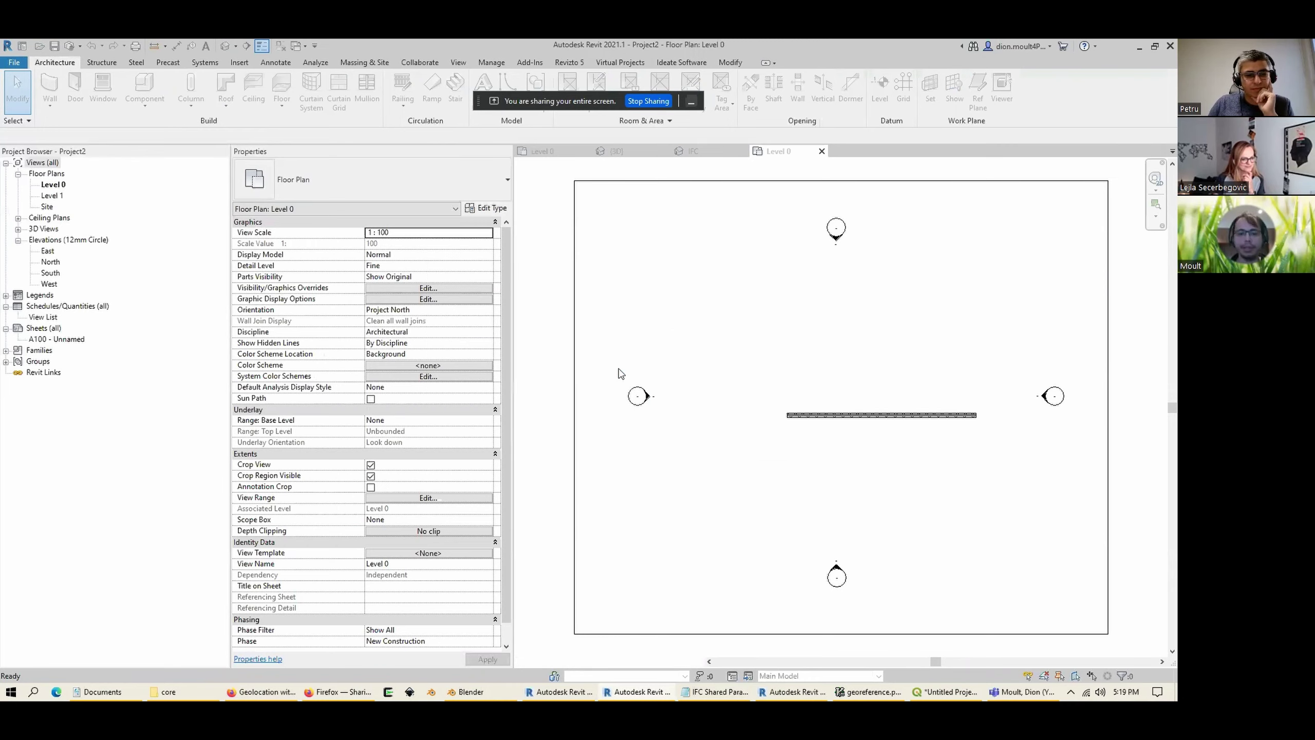
# Step: Start a new general file in Blender
pyautogui.hotkey('alt', 'Tab')
pyautogui.hotkey('ctrl', 'n')
pyautogui.click(619, 366)
# Step: Discard the current scene and load Project2.ifc
pyautogui.click(608, 391)
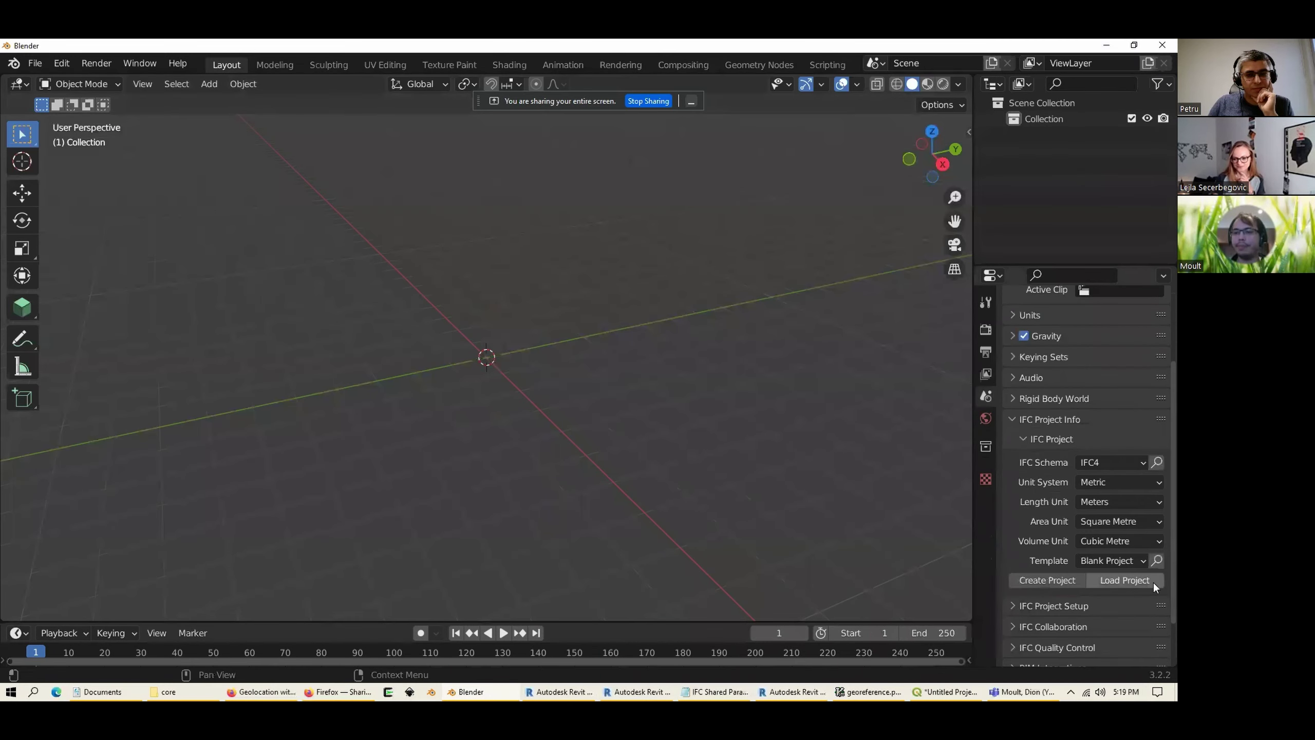
pyautogui.click(1152, 580)
pyautogui.doubleClick(411, 448)
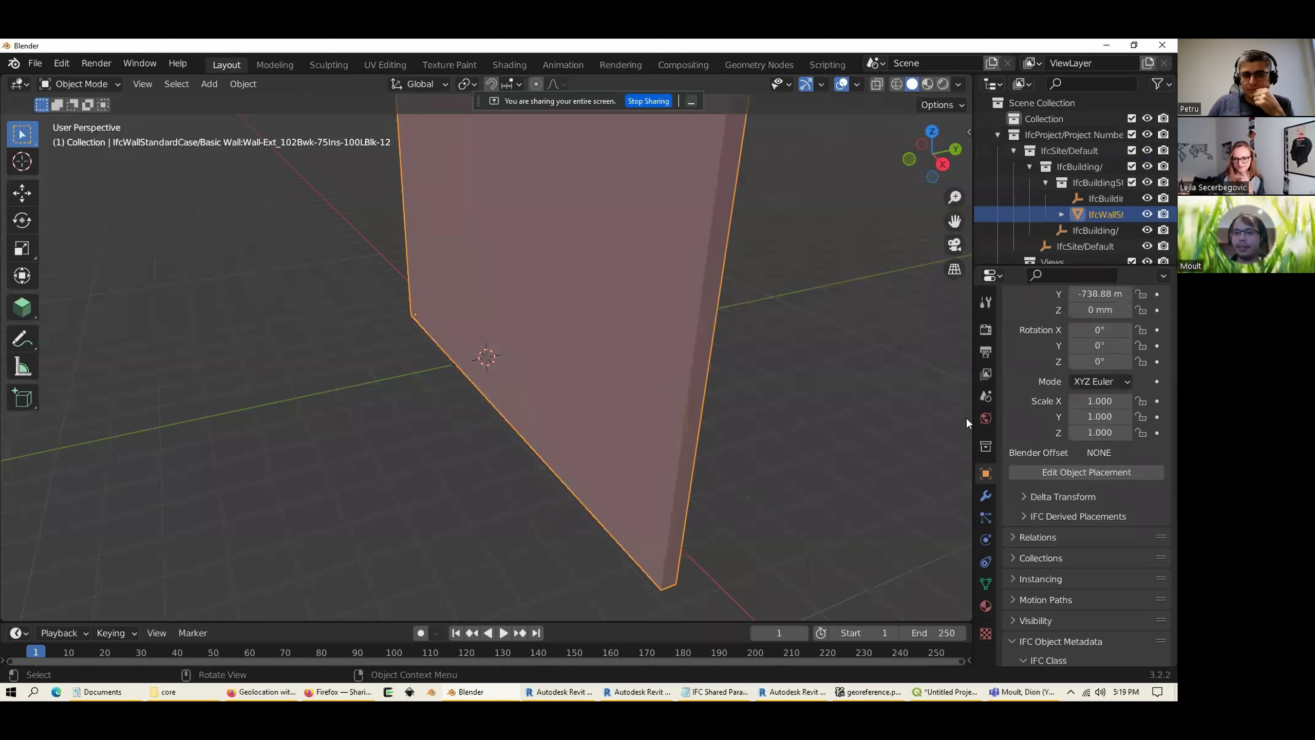
# Step: Expand IFC Geometry > IFC Georeferencing, which reports Not Georeferenced
pyautogui.click(986, 396)
pyautogui.scroll(-4, 1114, 518)
pyautogui.click(1070, 536)
pyautogui.click(1109, 562)
pyautogui.scroll(-1, 1109, 566)
pyautogui.scroll(-2, 1109, 565)
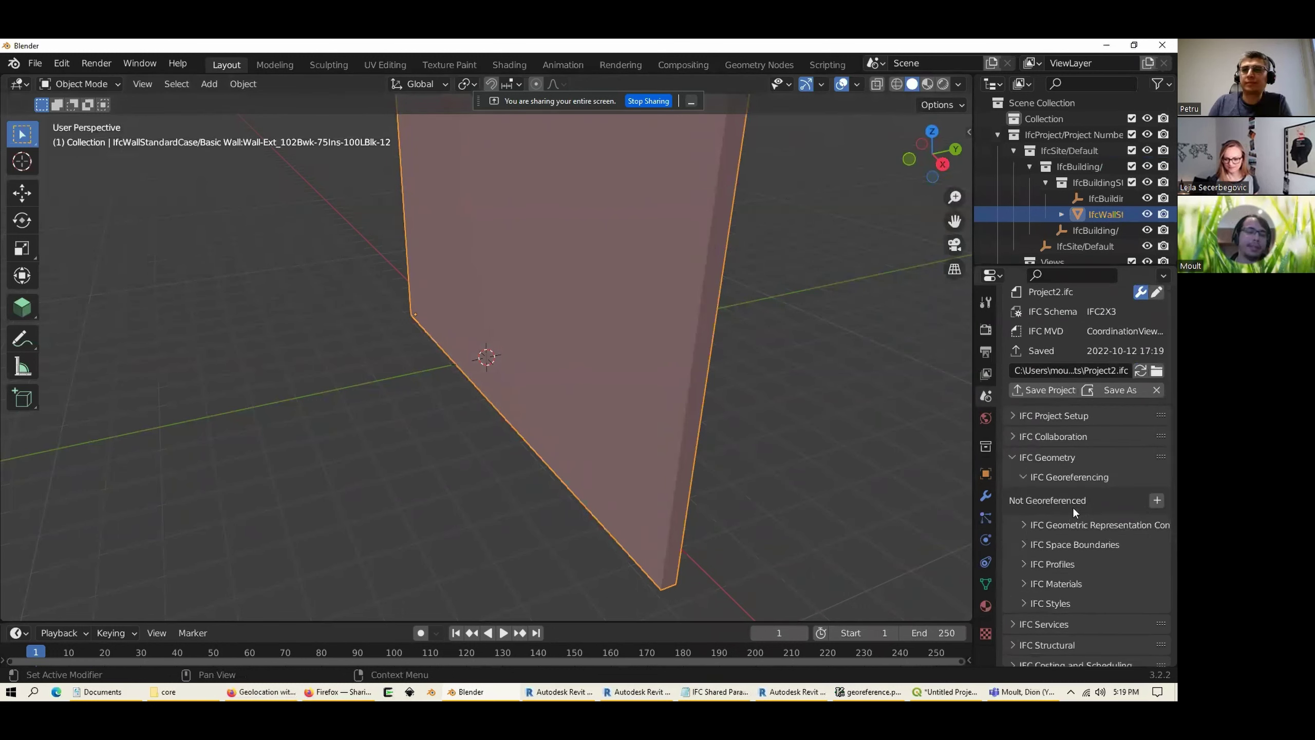
# Step: Switch Project2's IFC export setup to <IFC4 Design Transfer View Setup>
pyautogui.hotkey('alt', 'Tab')
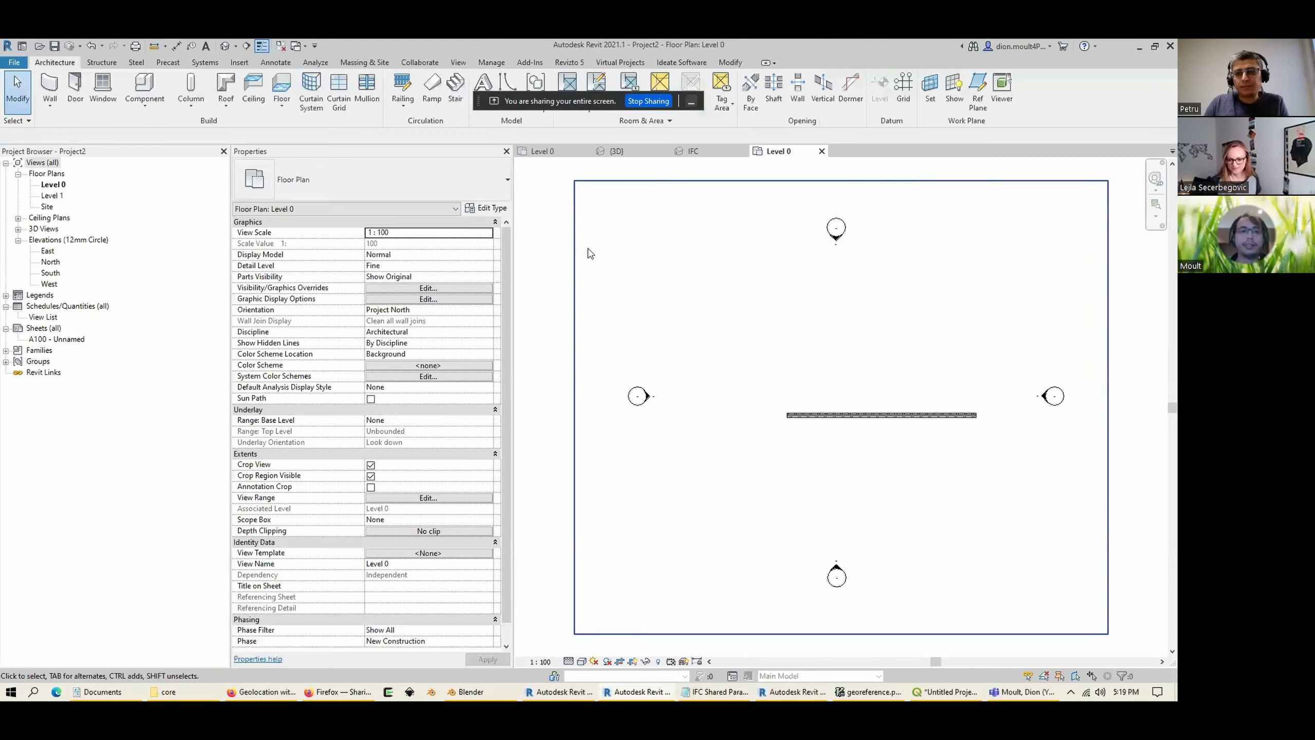
pyautogui.click(14, 62)
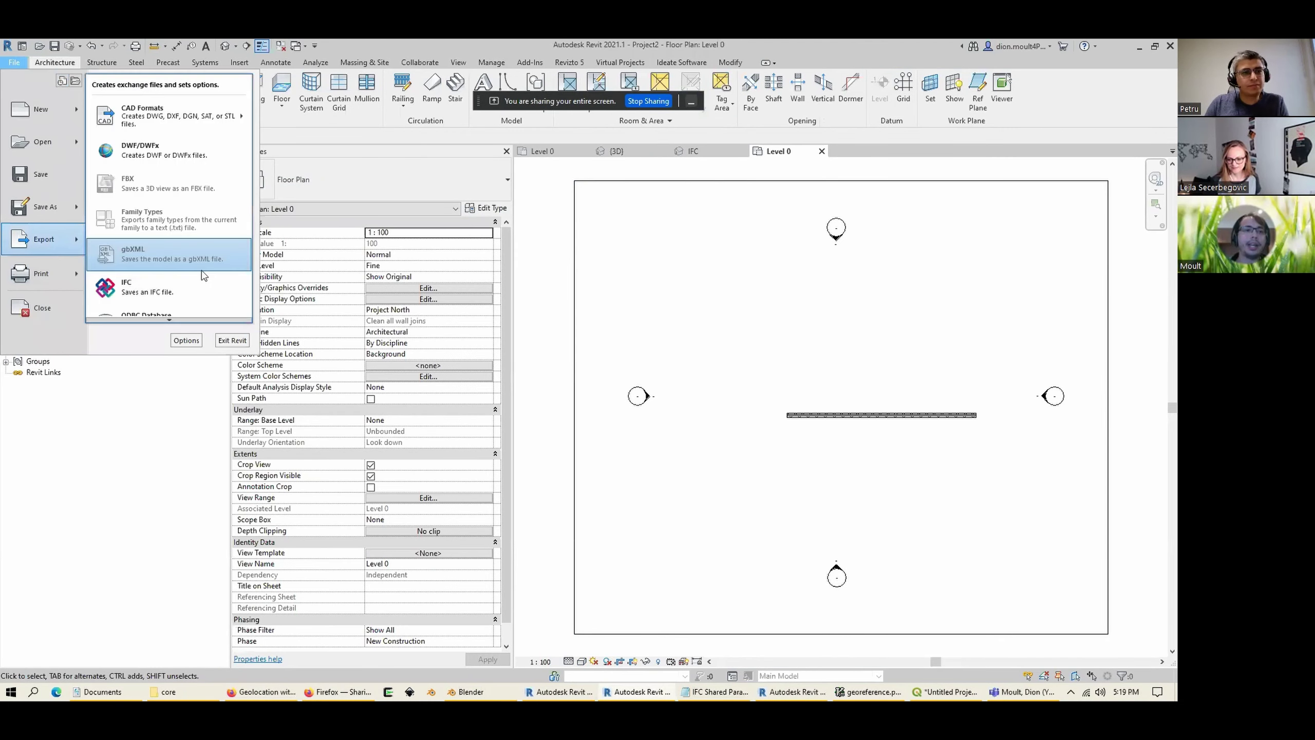
pyautogui.click(198, 288)
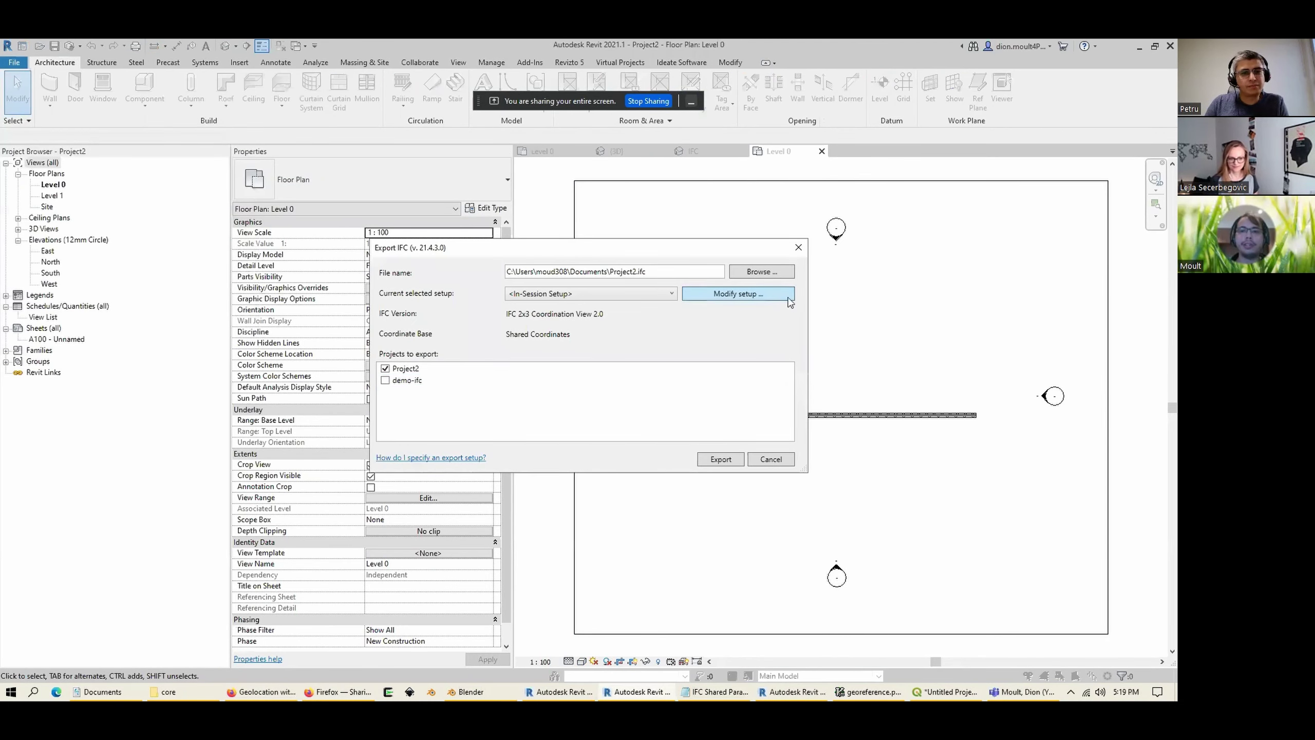
pyautogui.click(772, 298)
pyautogui.click(385, 343)
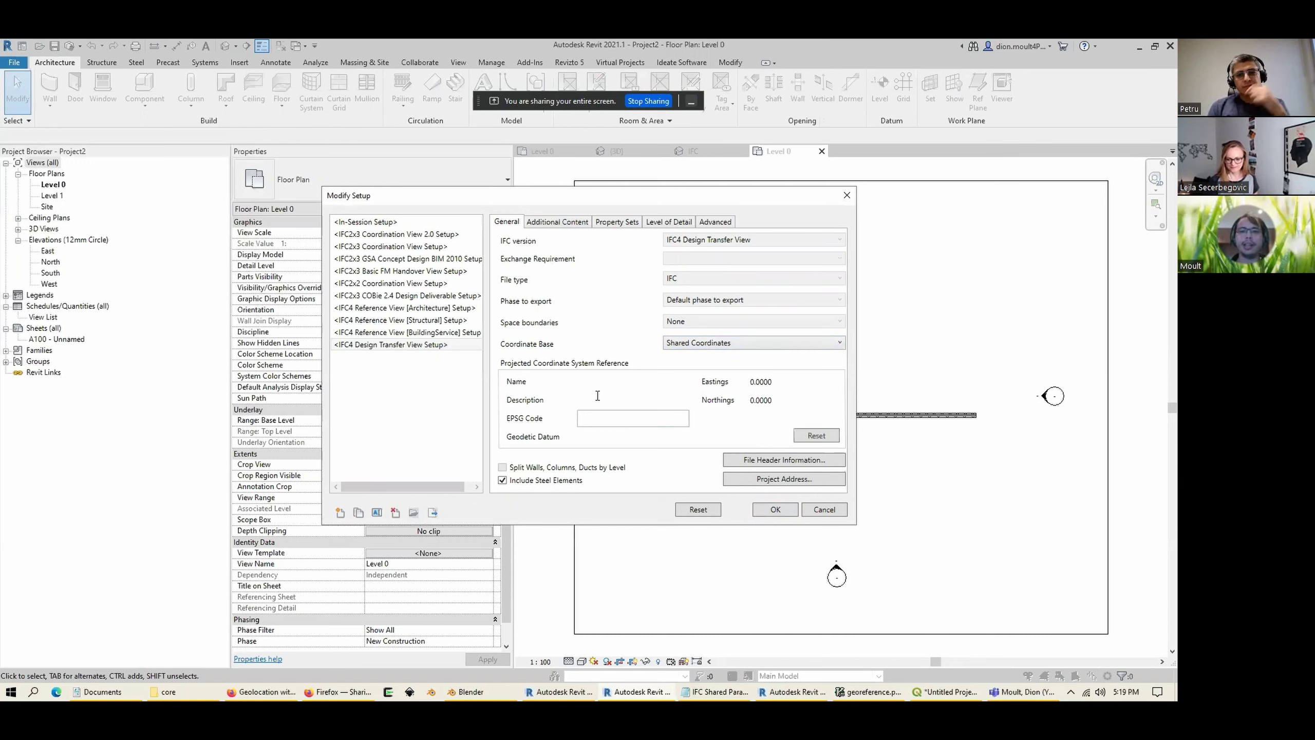
pyautogui.click(773, 509)
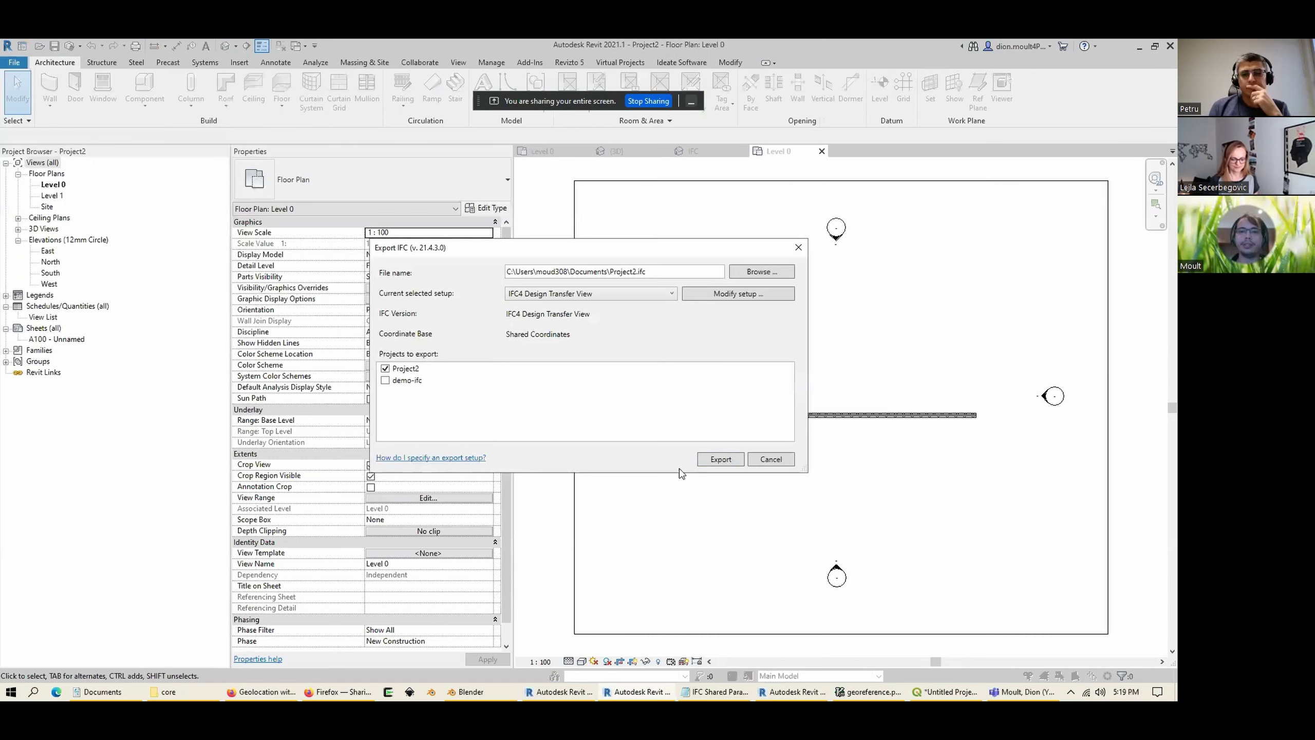
# Step: Export Project2.ifc, replacing the earlier file
pyautogui.click(721, 458)
pyautogui.click(684, 376)
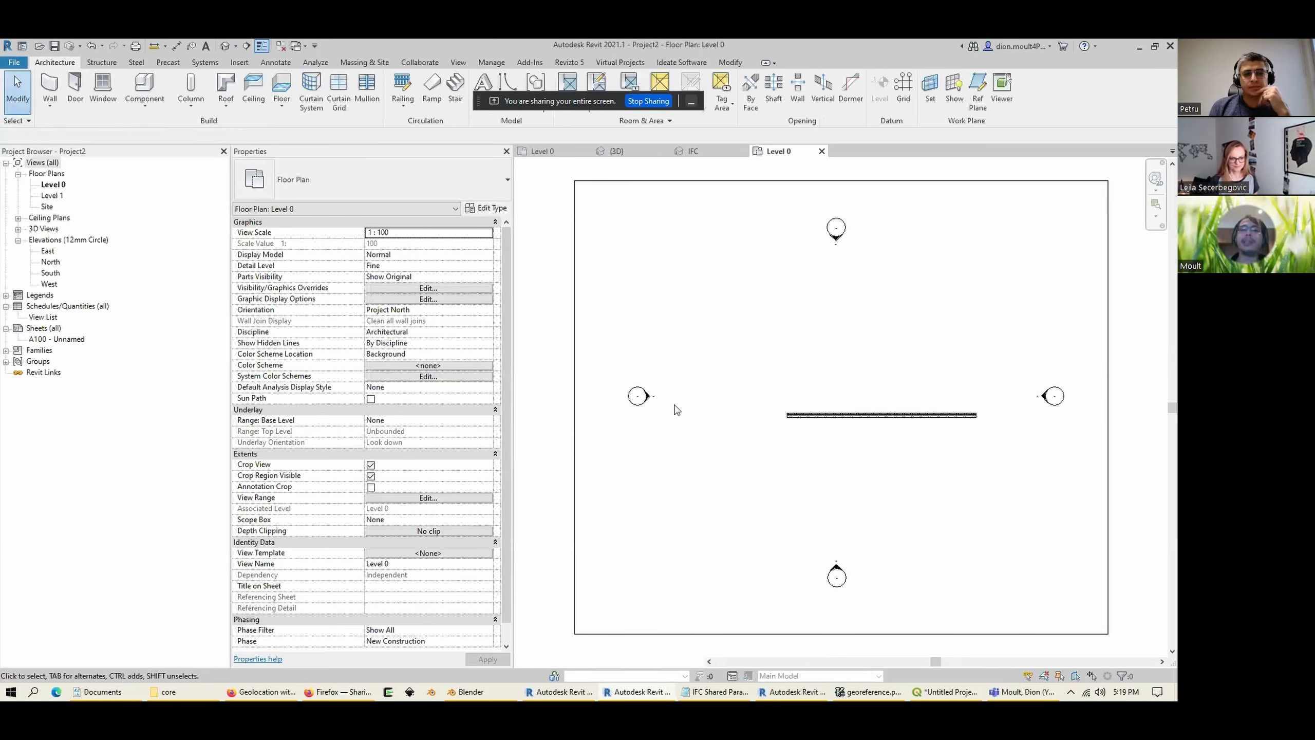
pyautogui.hotkey('alt', 'Tab')
pyautogui.hotkey('ctrl', 'n')
# Step: Start a fresh scene, delete the default objects and load the re-exported Project2.ifc
pyautogui.click(675, 405)
pyautogui.click(676, 405)
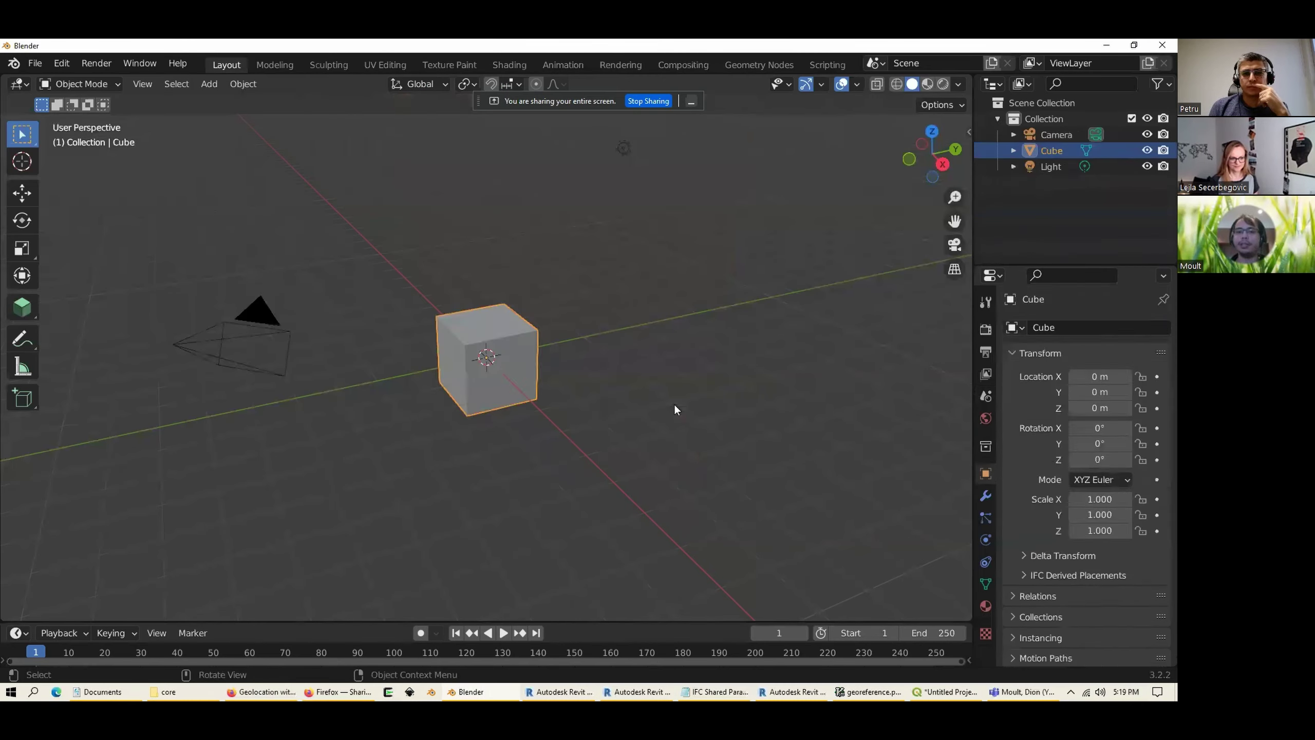
pyautogui.press('a')
pyautogui.press('Delete')
pyautogui.click(1133, 581)
pyautogui.doubleClick(446, 469)
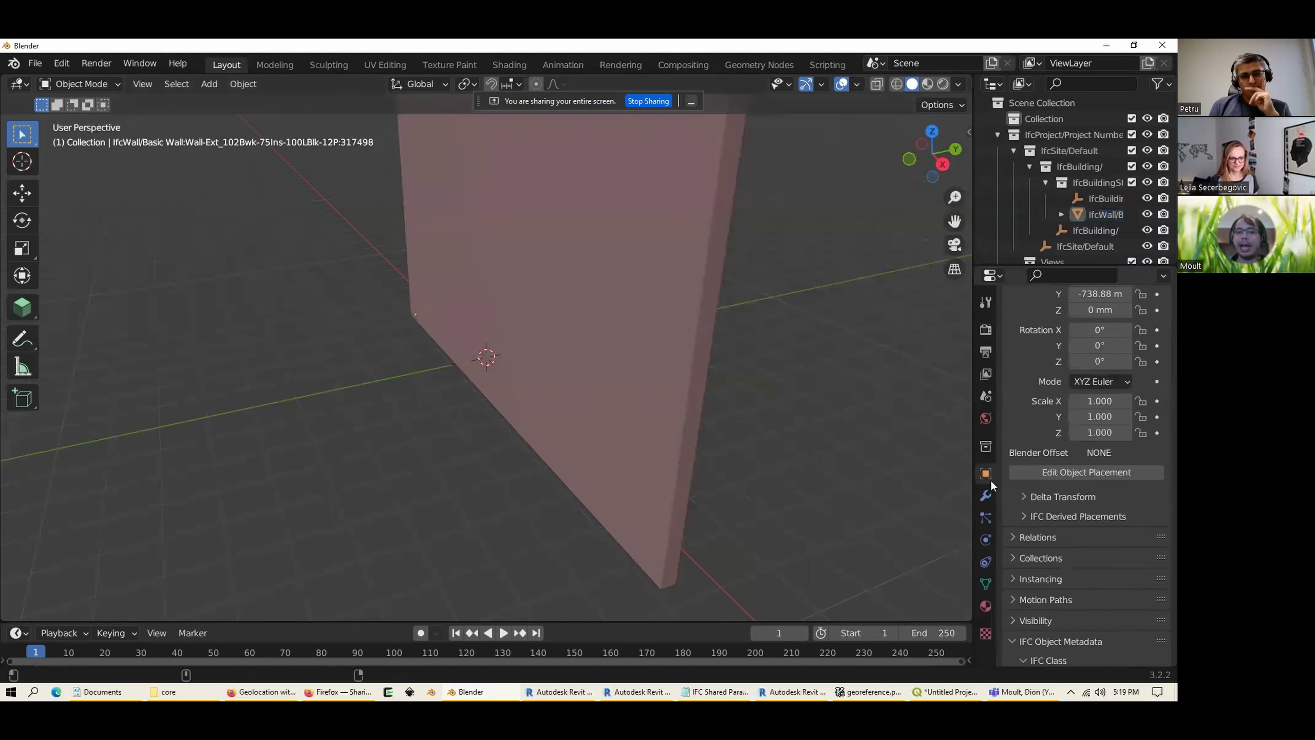
# Step: Show the IFC Georeferencing values: Projected CRS EPSG:3857 with eastings and northings 0.0
pyautogui.scroll(-5, 1062, 414)
pyautogui.click(987, 396)
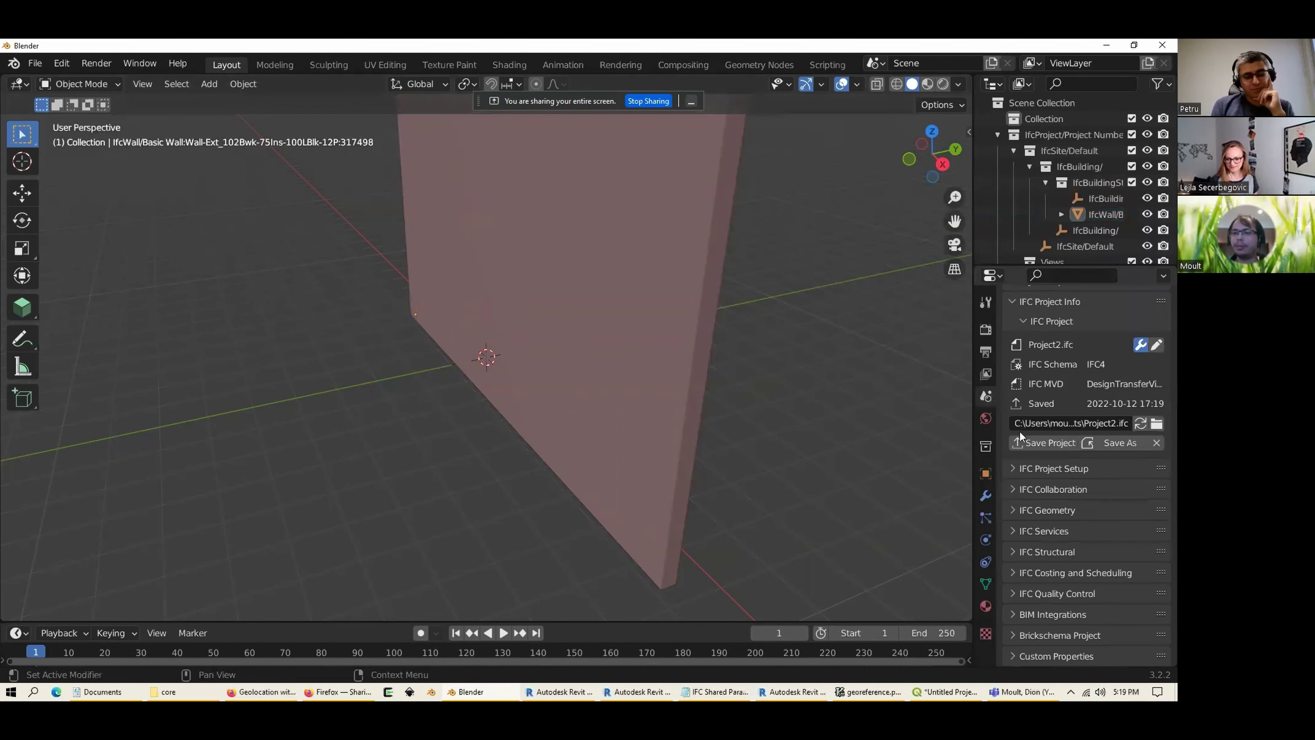
pyautogui.click(1063, 512)
pyautogui.click(1067, 533)
pyautogui.scroll(-5, 1067, 533)
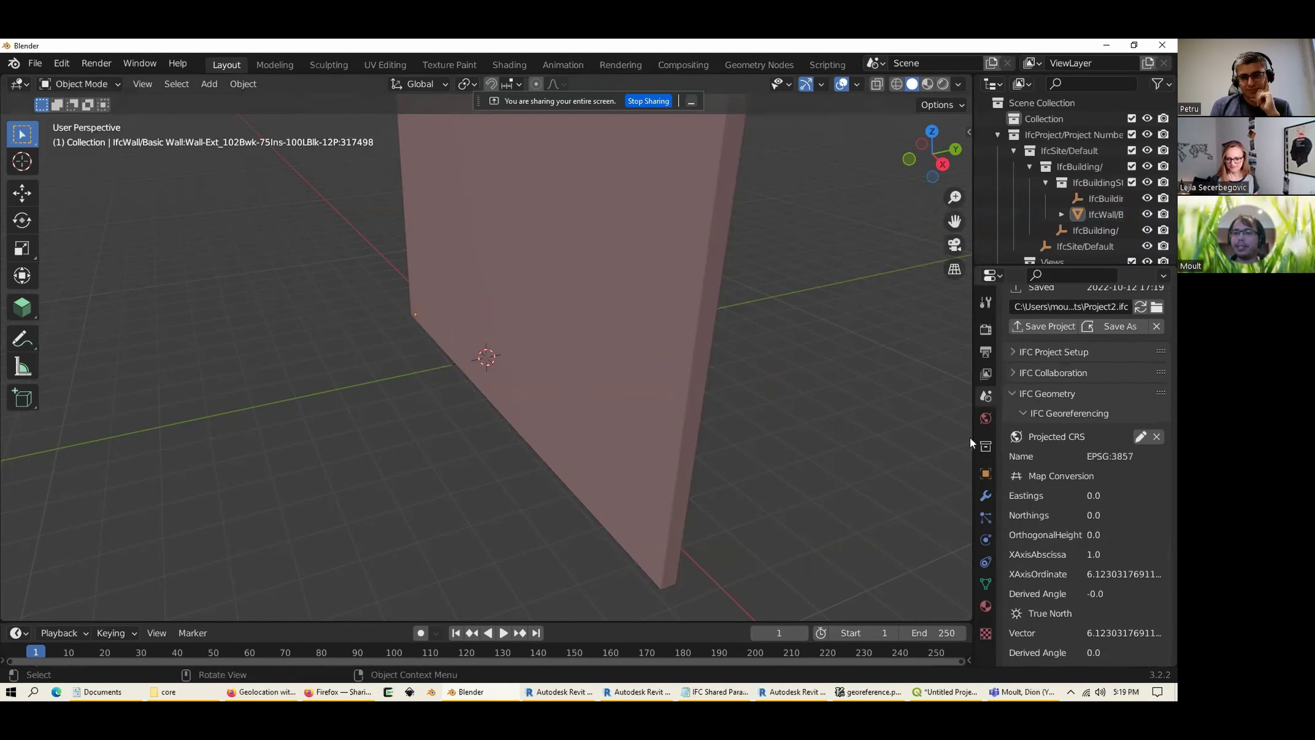
pyautogui.moveTo(972, 438); pyautogui.dragTo(668, 431)
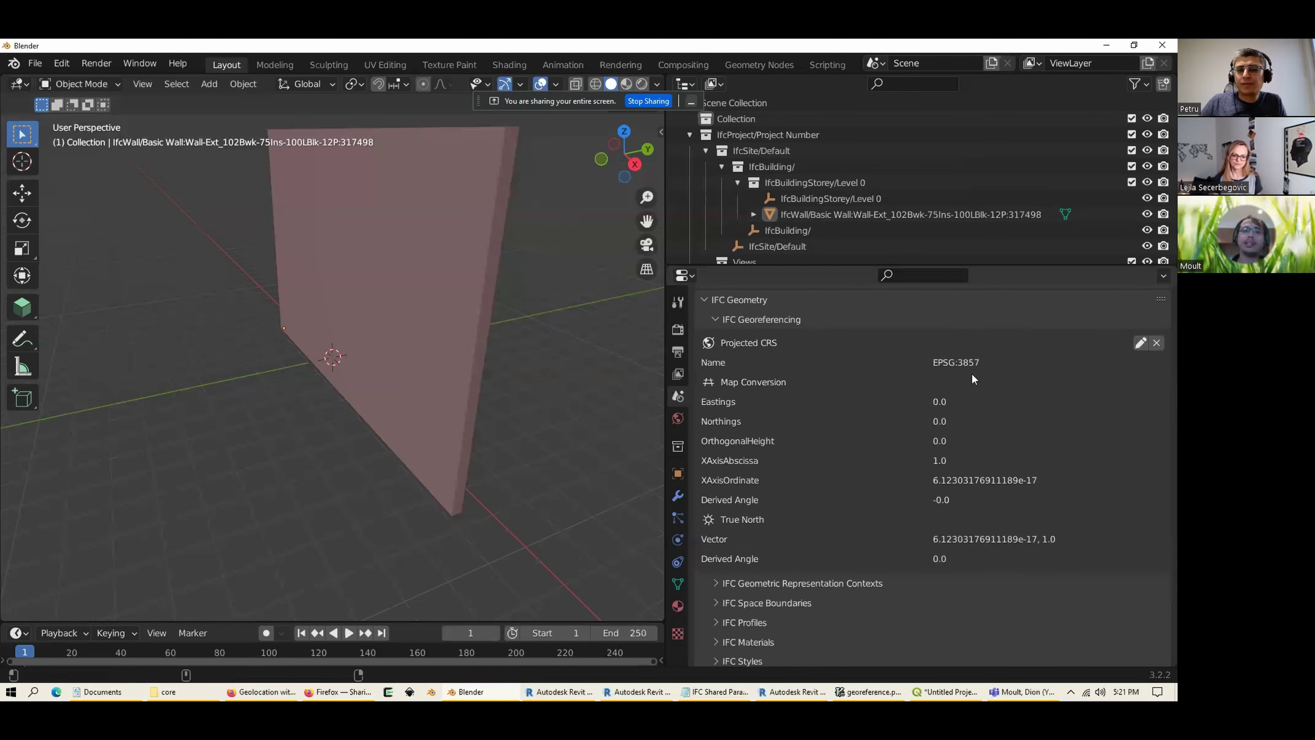
# Step: Switch to Firefox and run a web search for 'osm' in a new tab
pyautogui.hotkey('alt', 'Tab')
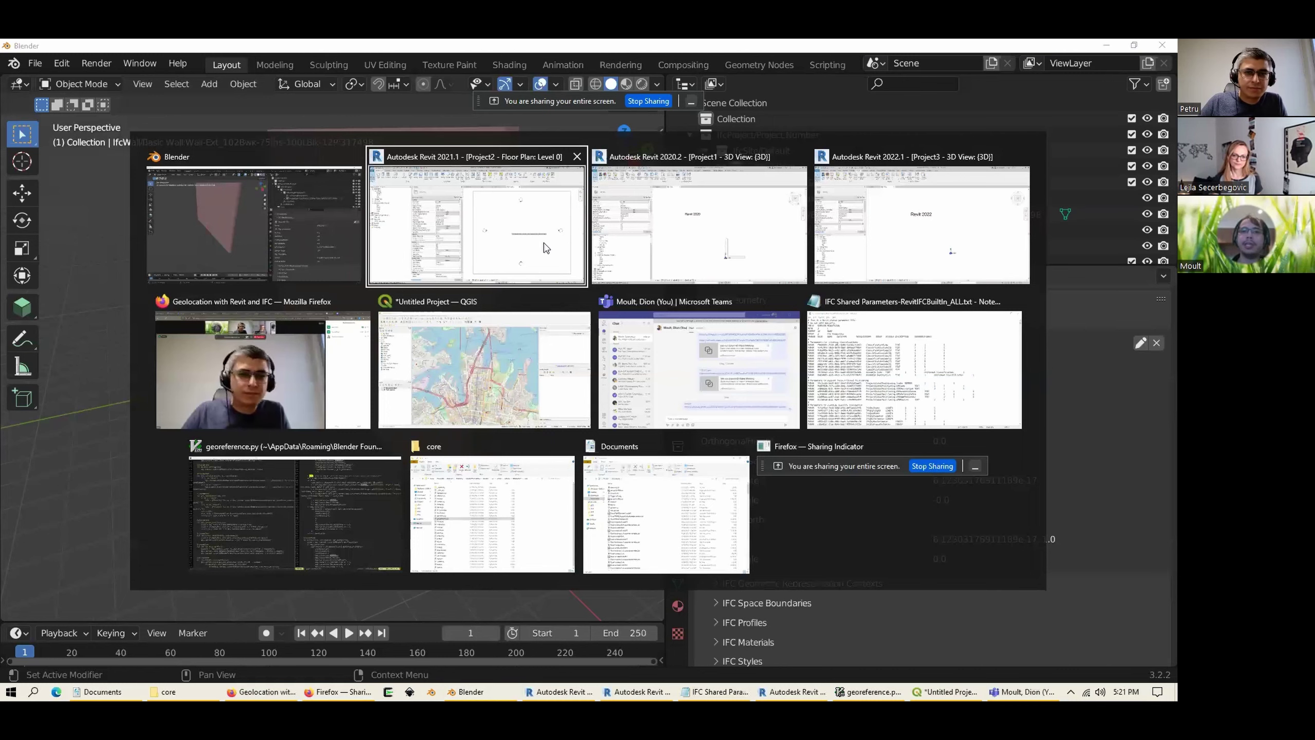
pyautogui.click(256, 337)
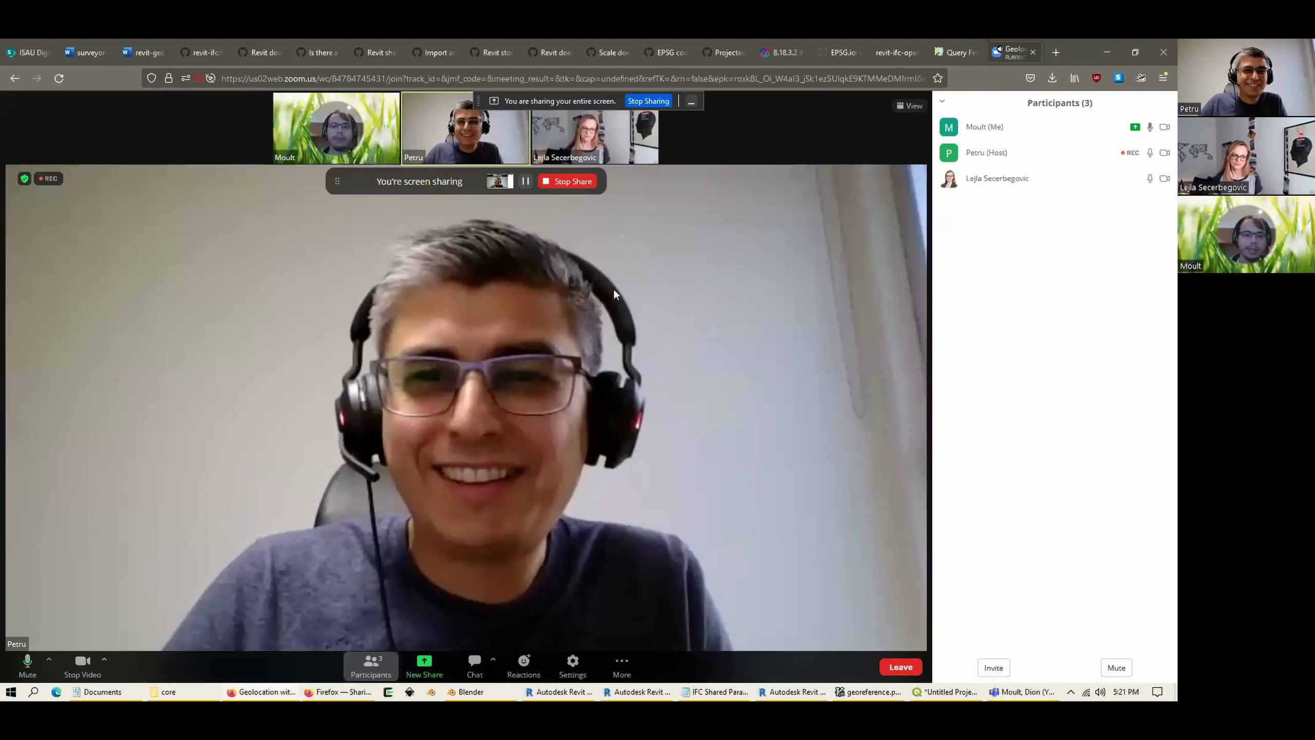
pyautogui.hotkey('ctrl', 't')
pyautogui.write('osm')
pyautogui.press('Return')
pyautogui.hotkey('ctrl', 'l')
# Step: Go to osm.org and pan from the Opera House west to Goat Island and Balmain
pyautogui.write('osm.org')
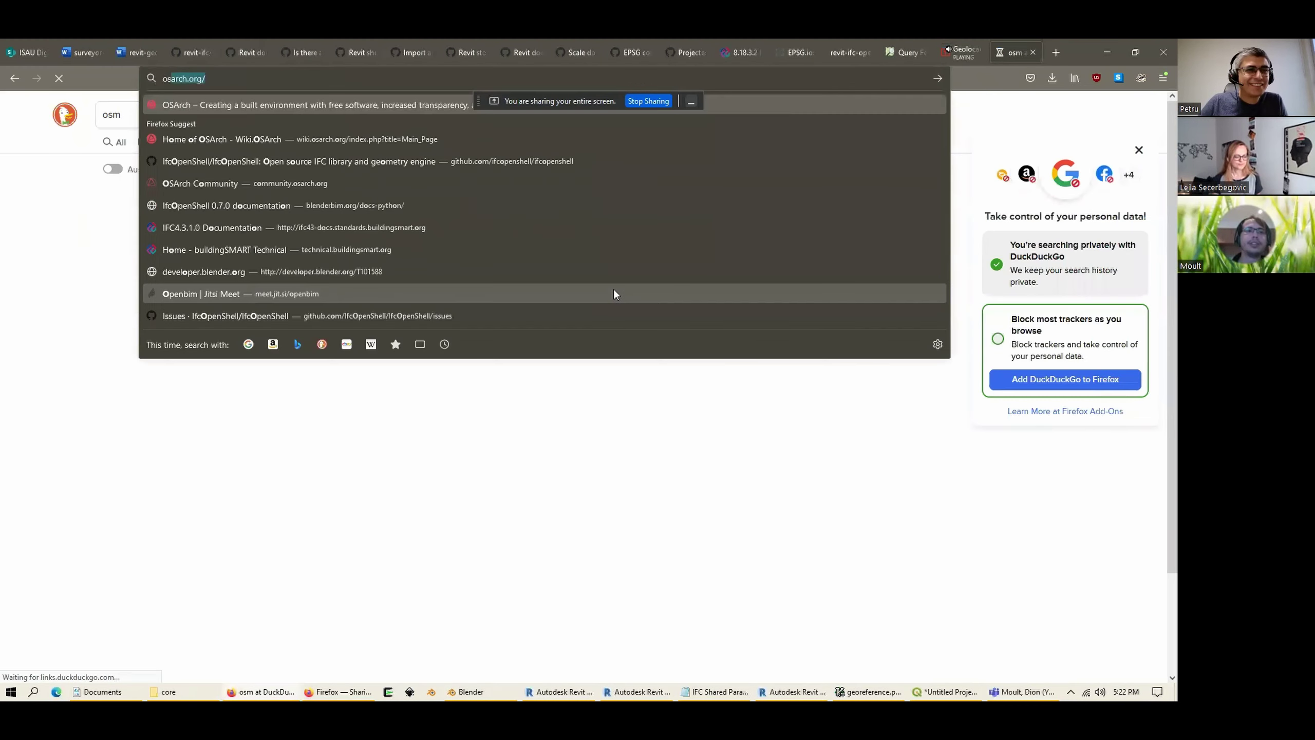
pyautogui.press('Return')
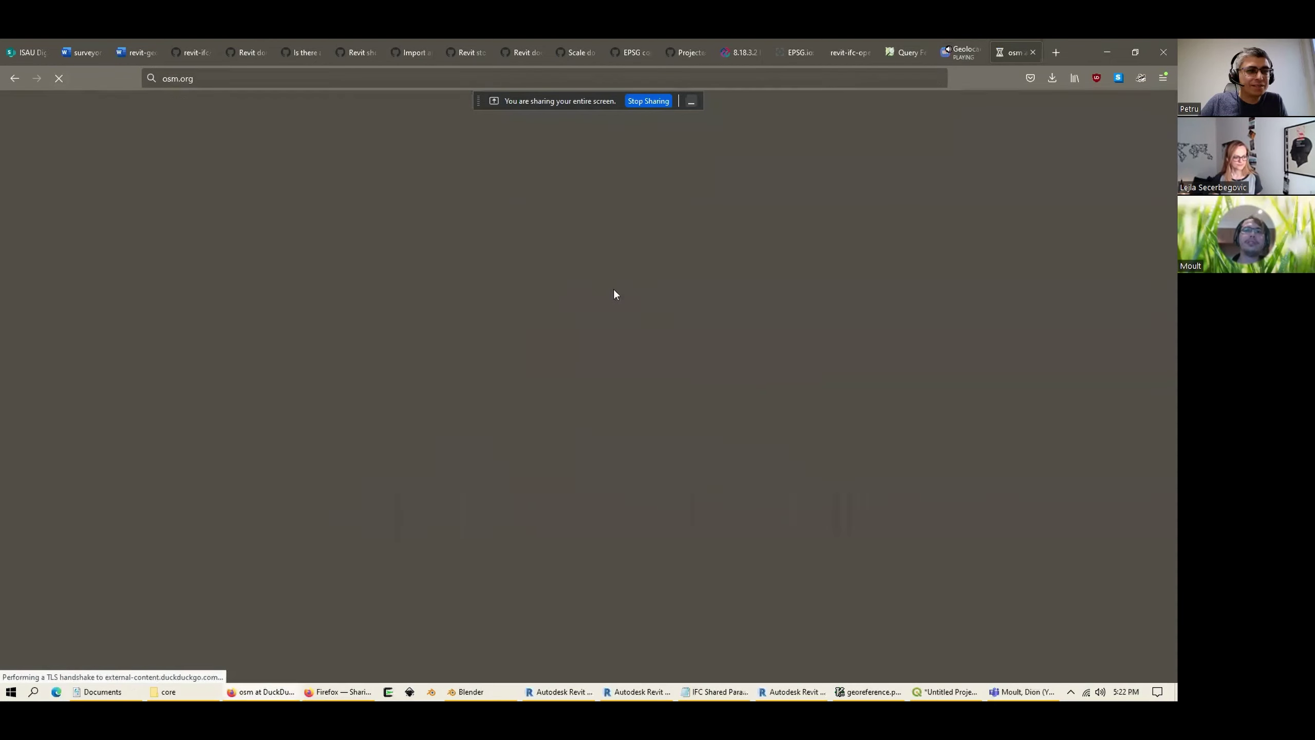
pyautogui.scroll(-1, 697, 402)
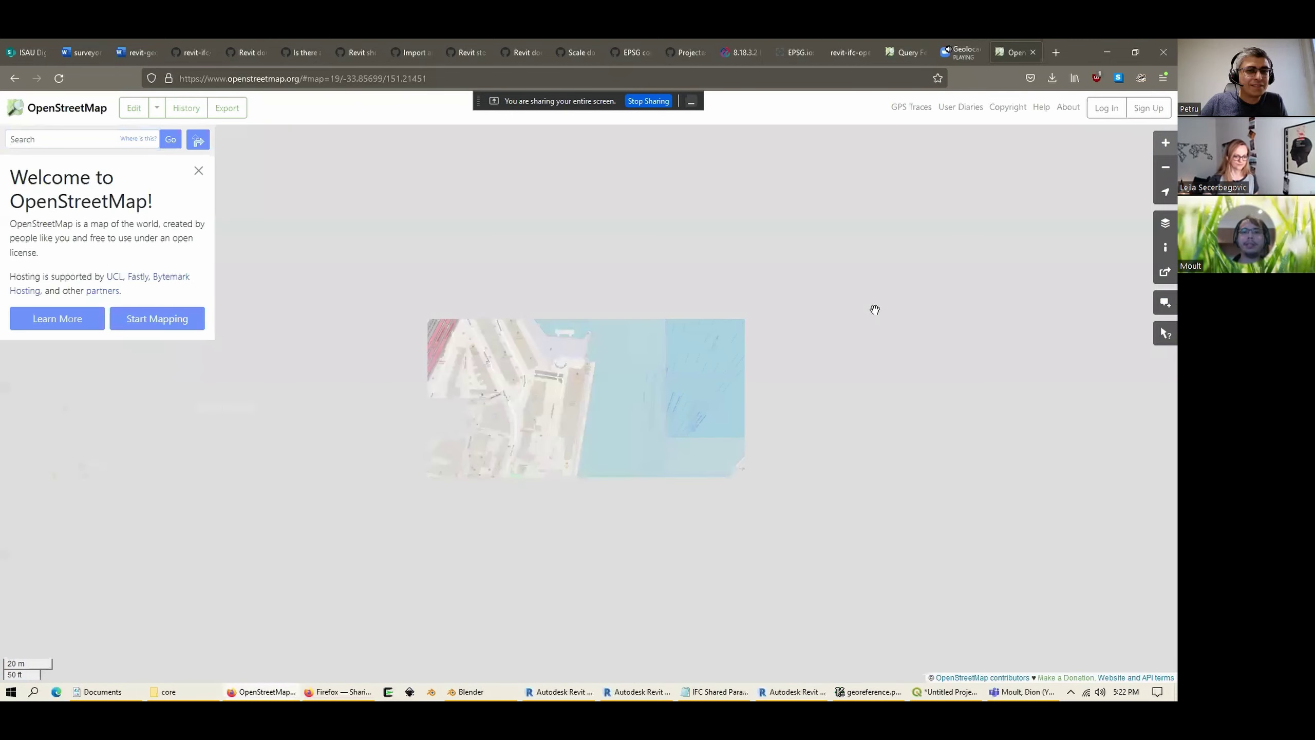
pyautogui.scroll(1, 697, 402)
pyautogui.moveTo(927, 426); pyautogui.dragTo(712, 425)
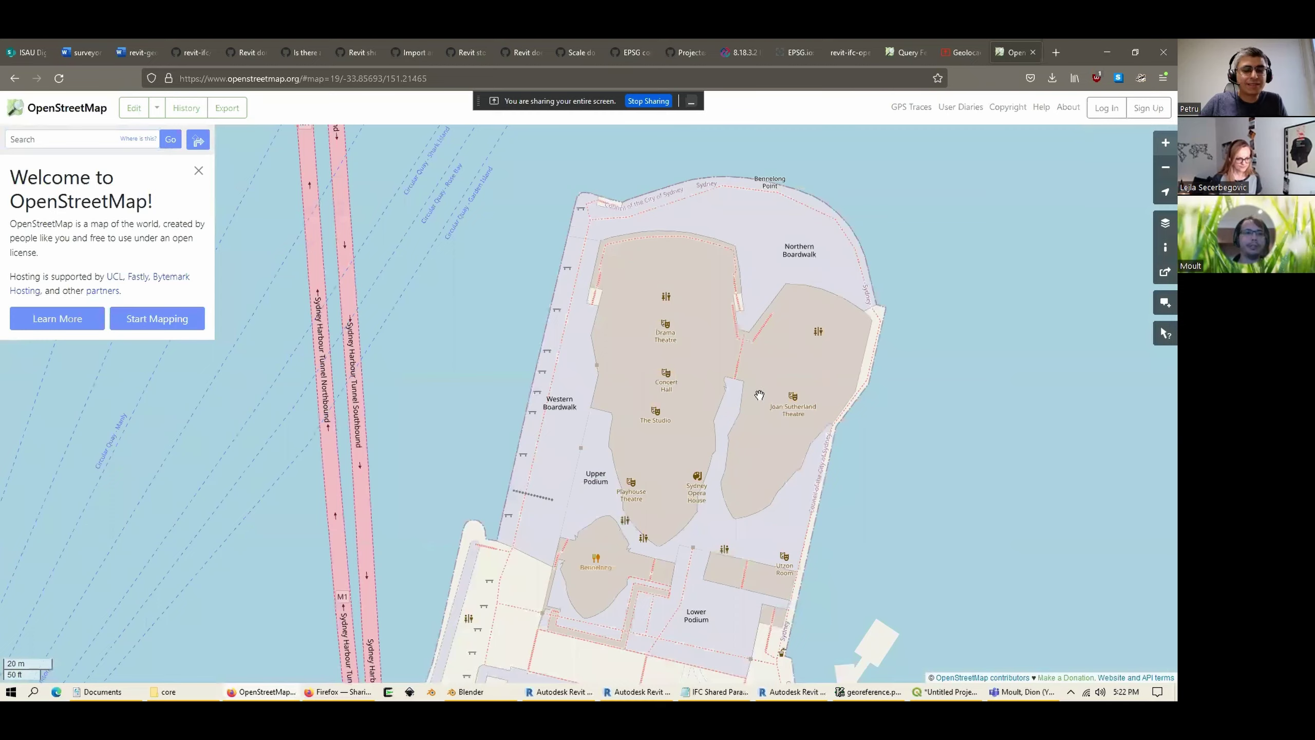
pyautogui.scroll(-3, 758, 390)
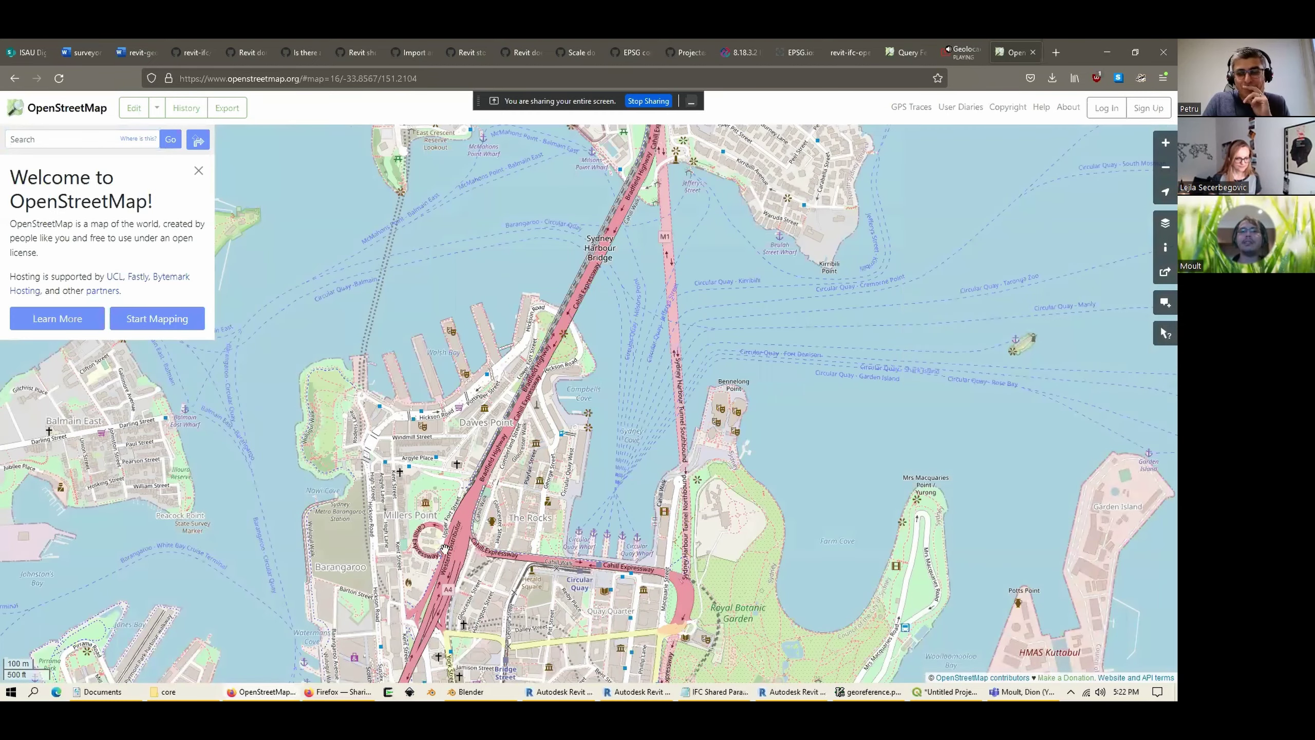
pyautogui.moveTo(444, 549); pyautogui.dragTo(649, 543)
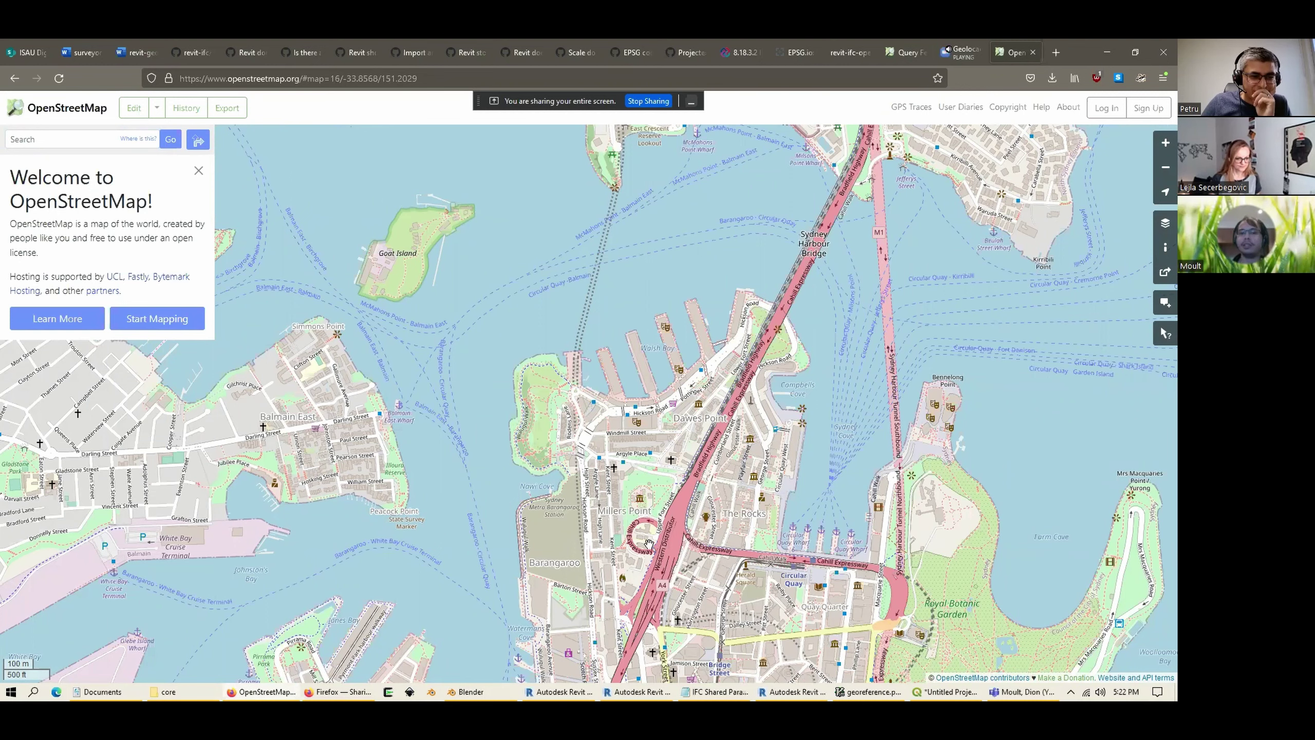
pyautogui.hotkey('alt', 'Tab')
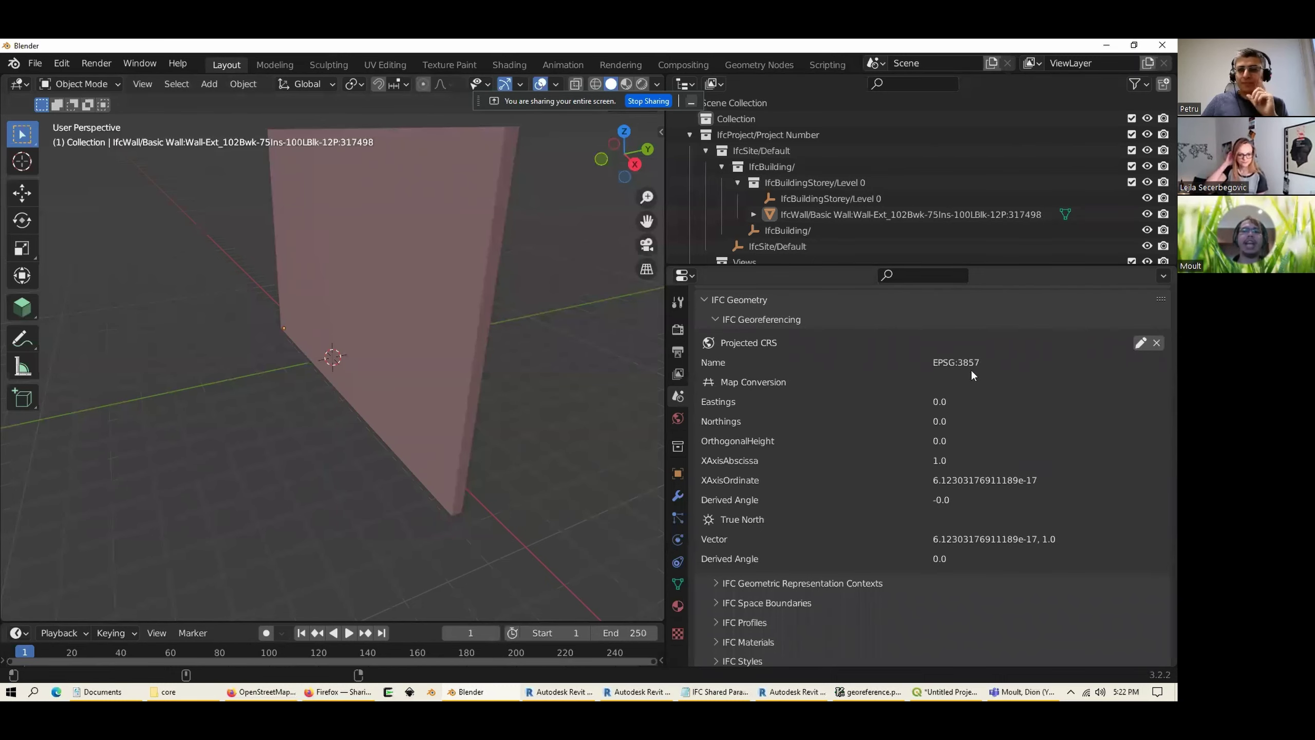
# Step: Open maps.google.com in a new tab and zoom out over Sydney
pyautogui.hotkey('alt', 'Tab')
pyautogui.hotkey('ctrl', 't')
pyautogui.write('maps.google.com')
pyautogui.press('Return')
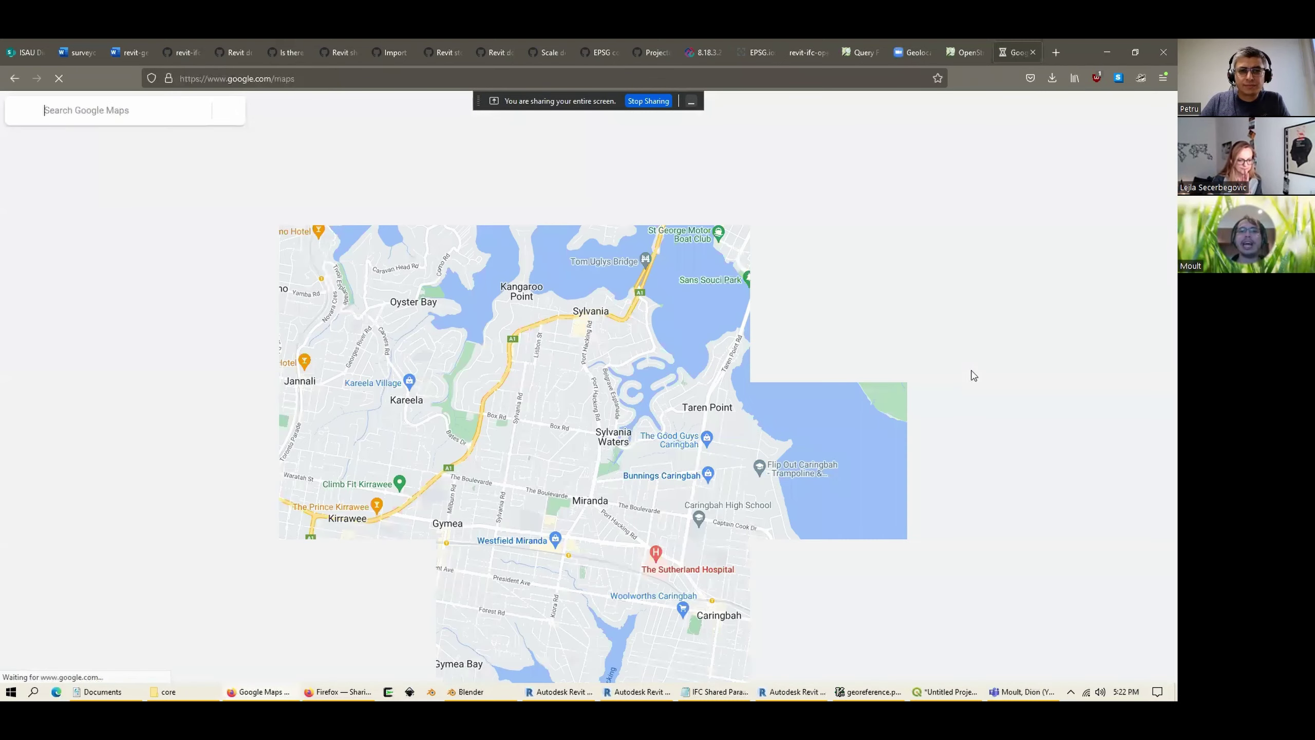
pyautogui.scroll(-2, 823, 423)
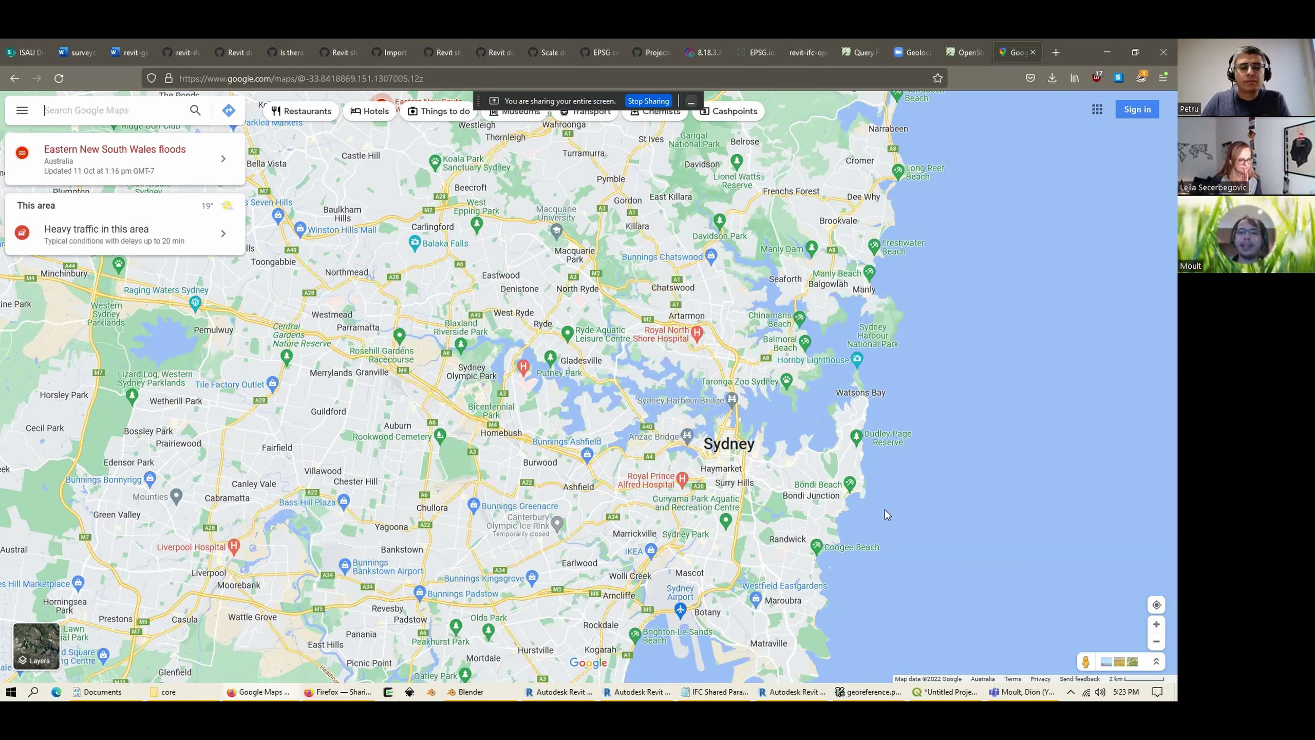
pyautogui.hotkey('alt', 'Tab')
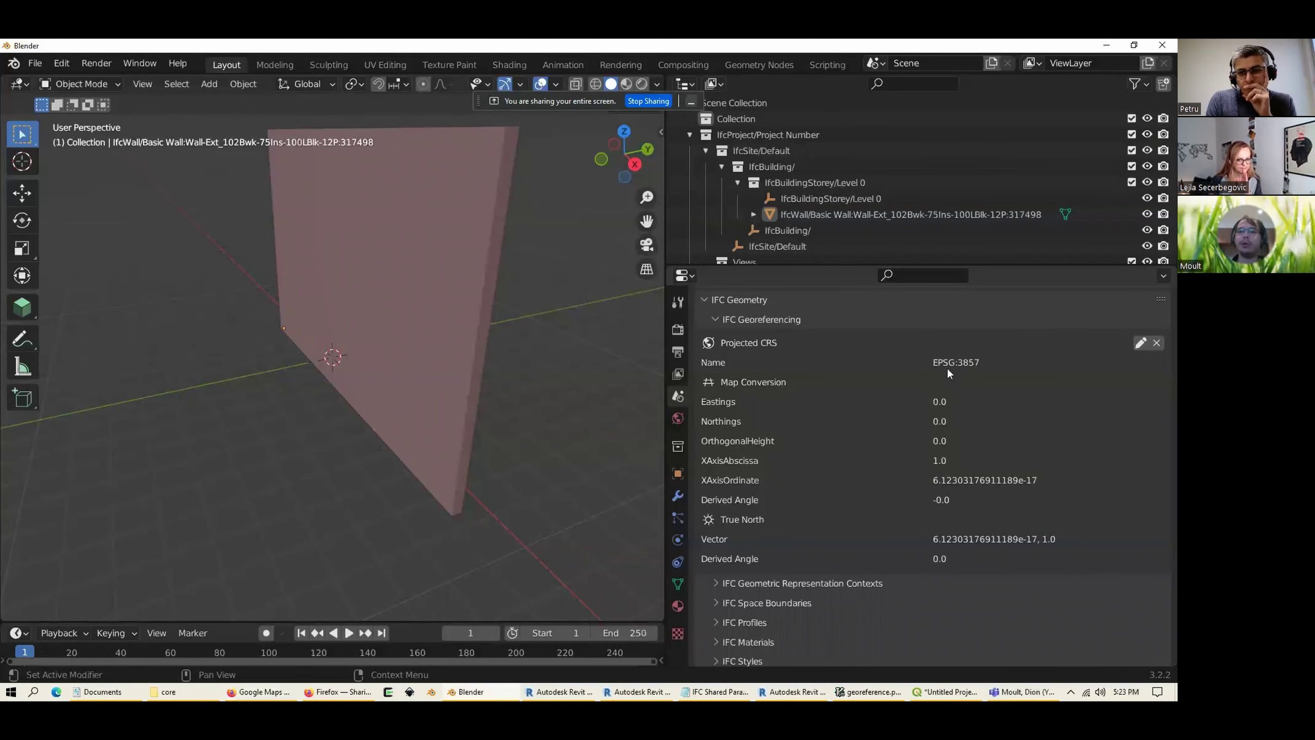
pyautogui.hotkey('alt', 'Tab')
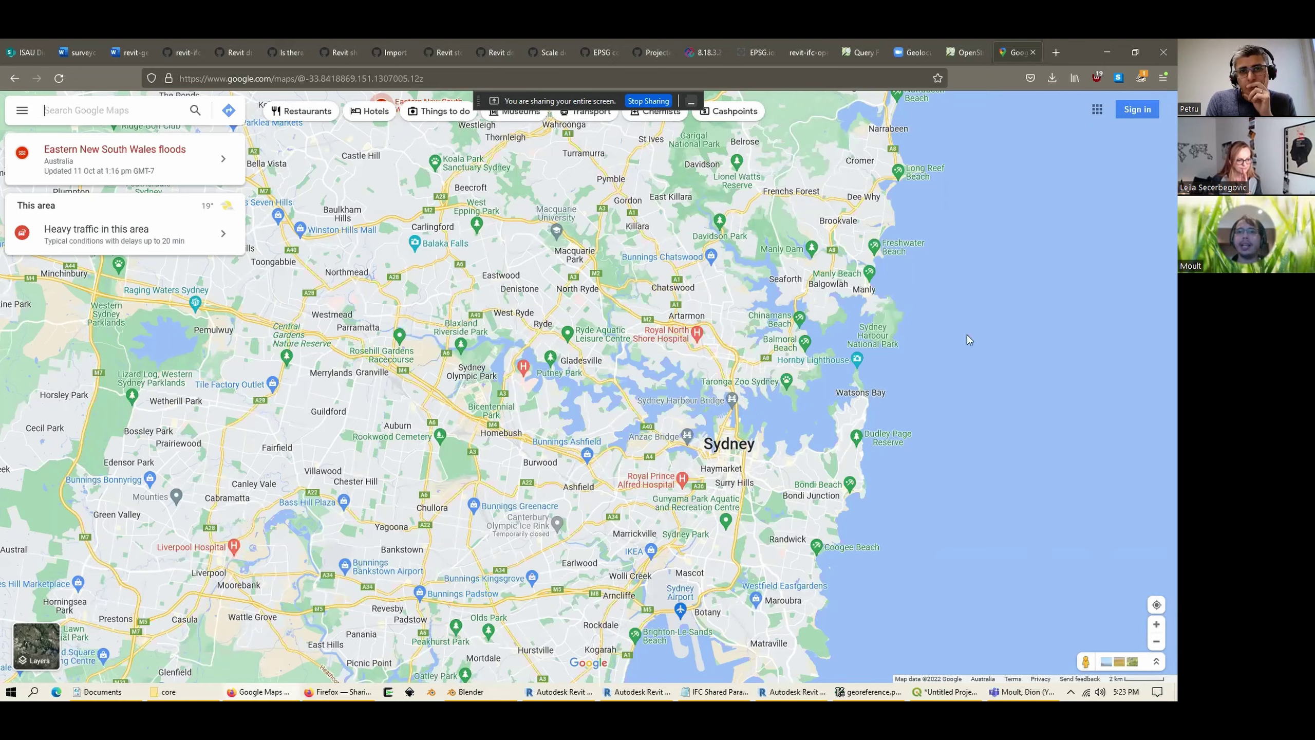
# Step: Search epsg.io for 'mga zone 56' and highlight codes 7856 (GDA2020) and 28356 (GDA94)
pyautogui.click(771, 43)
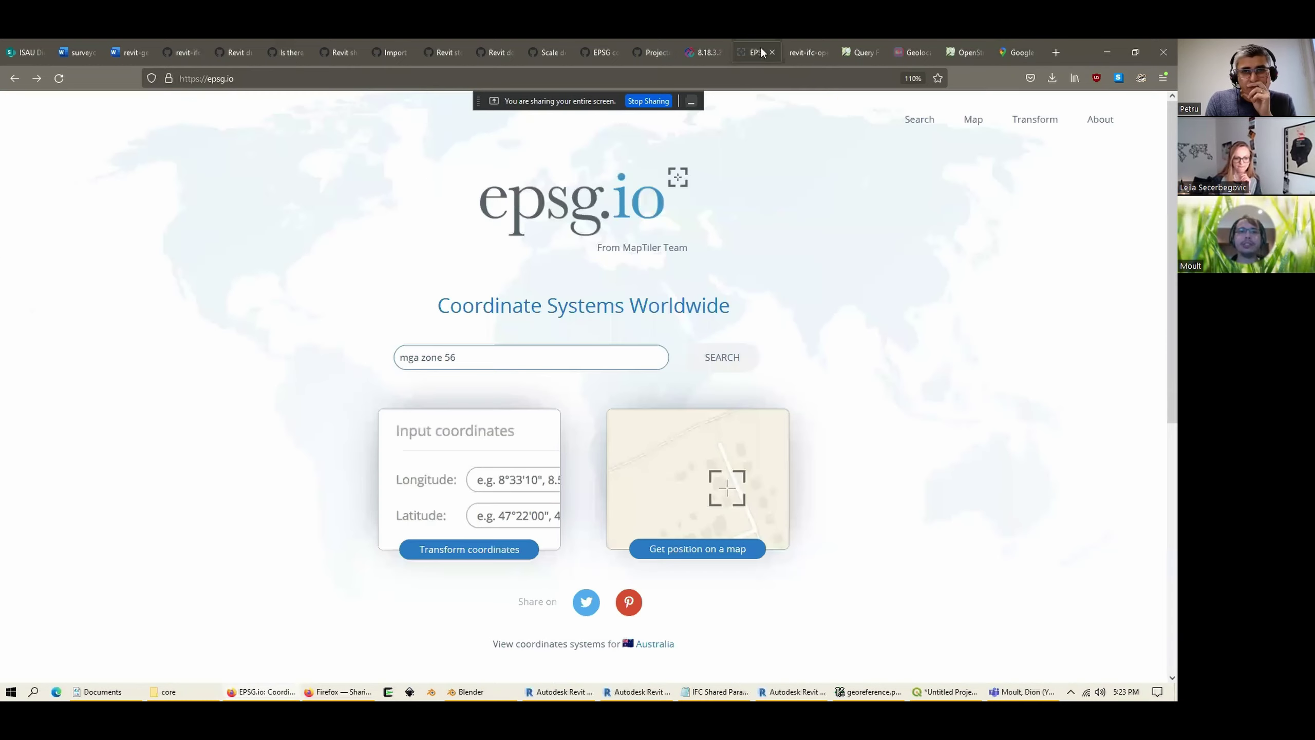
pyautogui.click(722, 360)
pyautogui.moveTo(663, 196); pyautogui.dragTo(532, 194)
pyautogui.click(585, 248)
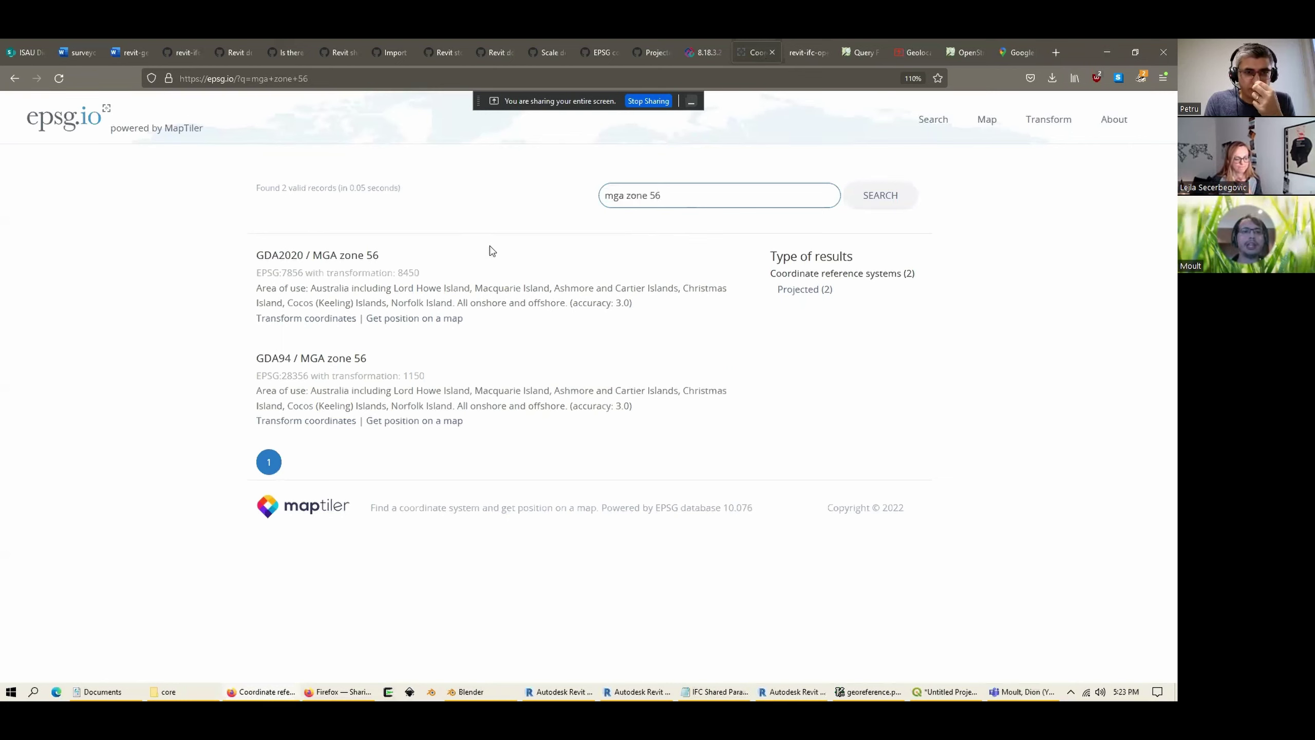
pyautogui.moveTo(279, 273); pyautogui.dragTo(304, 276)
pyautogui.click(304, 276)
pyautogui.moveTo(282, 377); pyautogui.dragTo(311, 377)
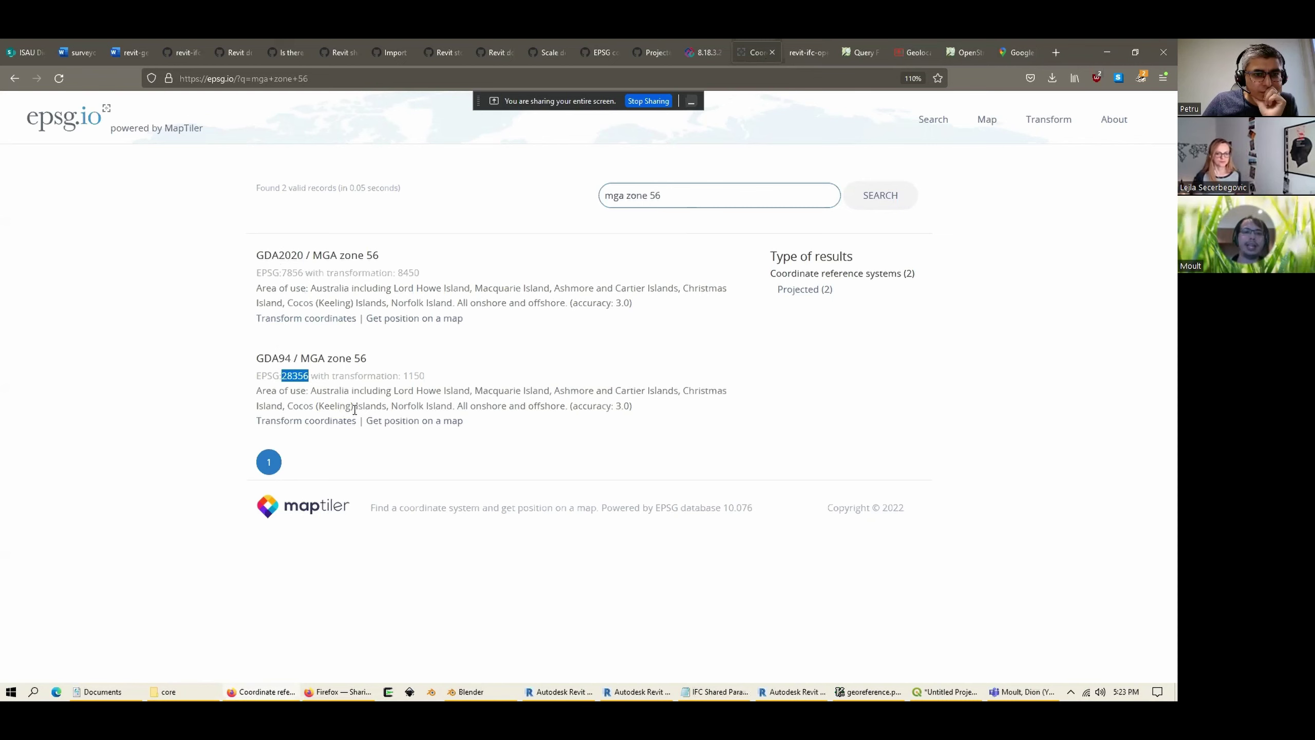
# Step: Return to Revit 2021 and show the demo model's IFC 3D view
pyautogui.hotkey('alt', 'Tab')
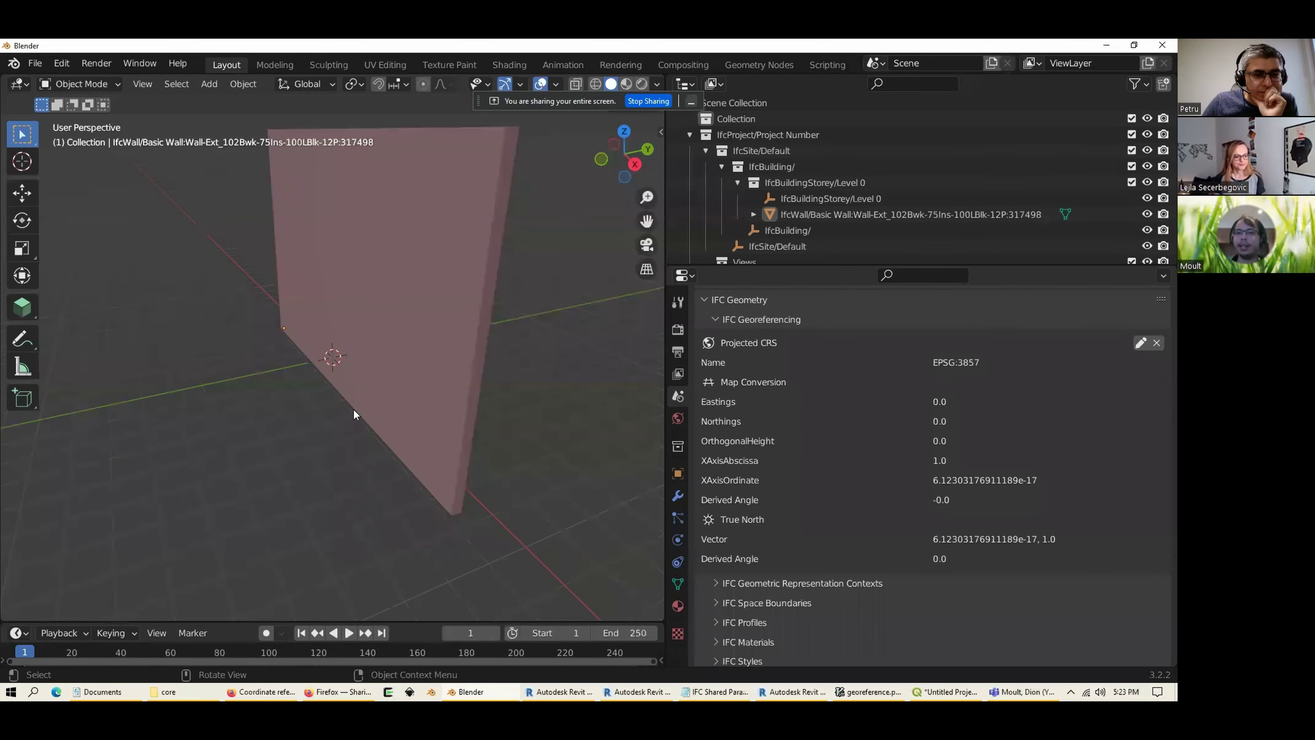
pyautogui.hotkey('alt', 'Tab')
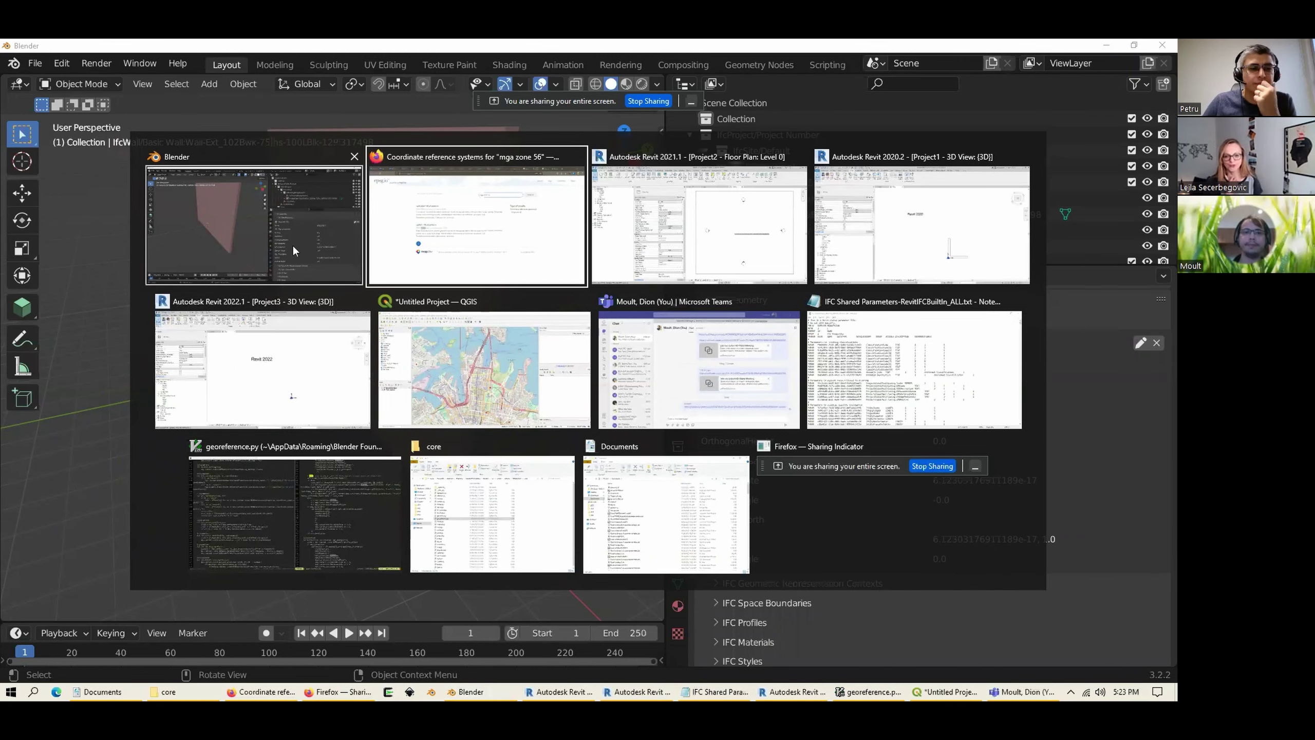
pyautogui.hotkey('alt', 'Tab')
pyautogui.hotkey('alt', 'Tab')
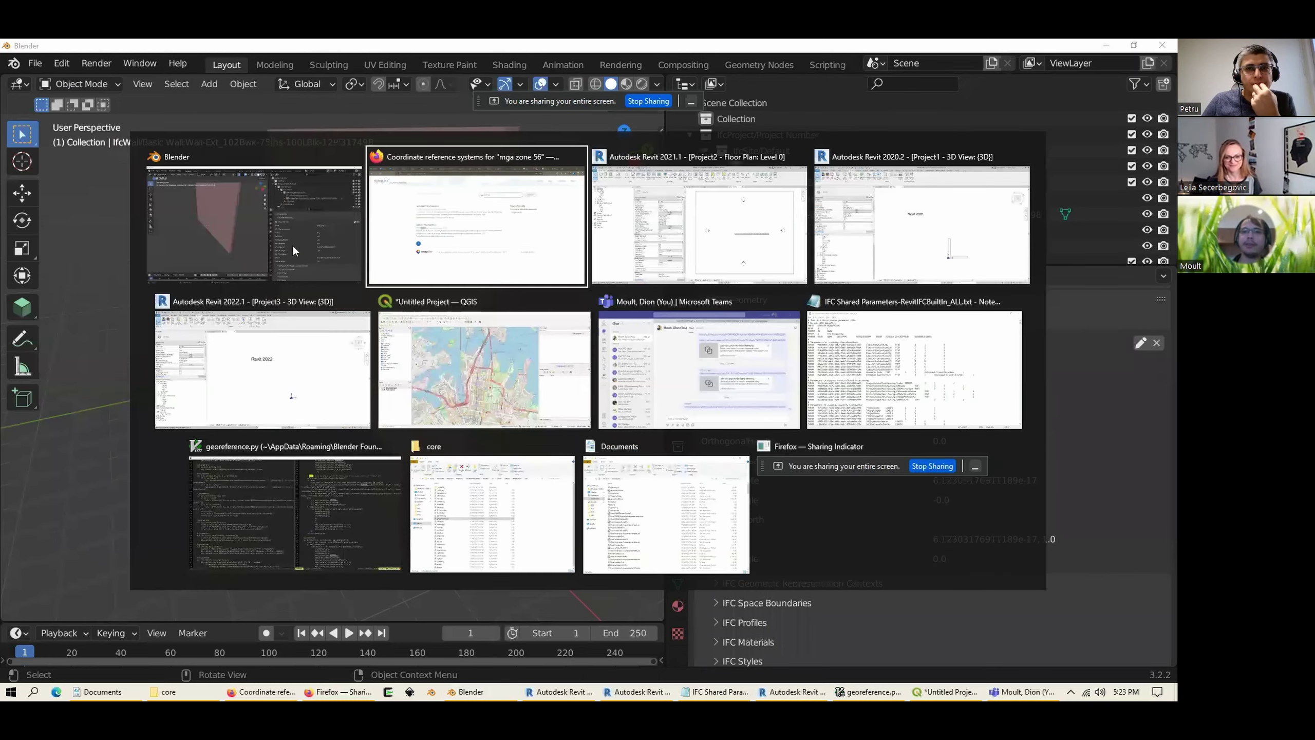
pyautogui.click(765, 225)
pyautogui.click(835, 157)
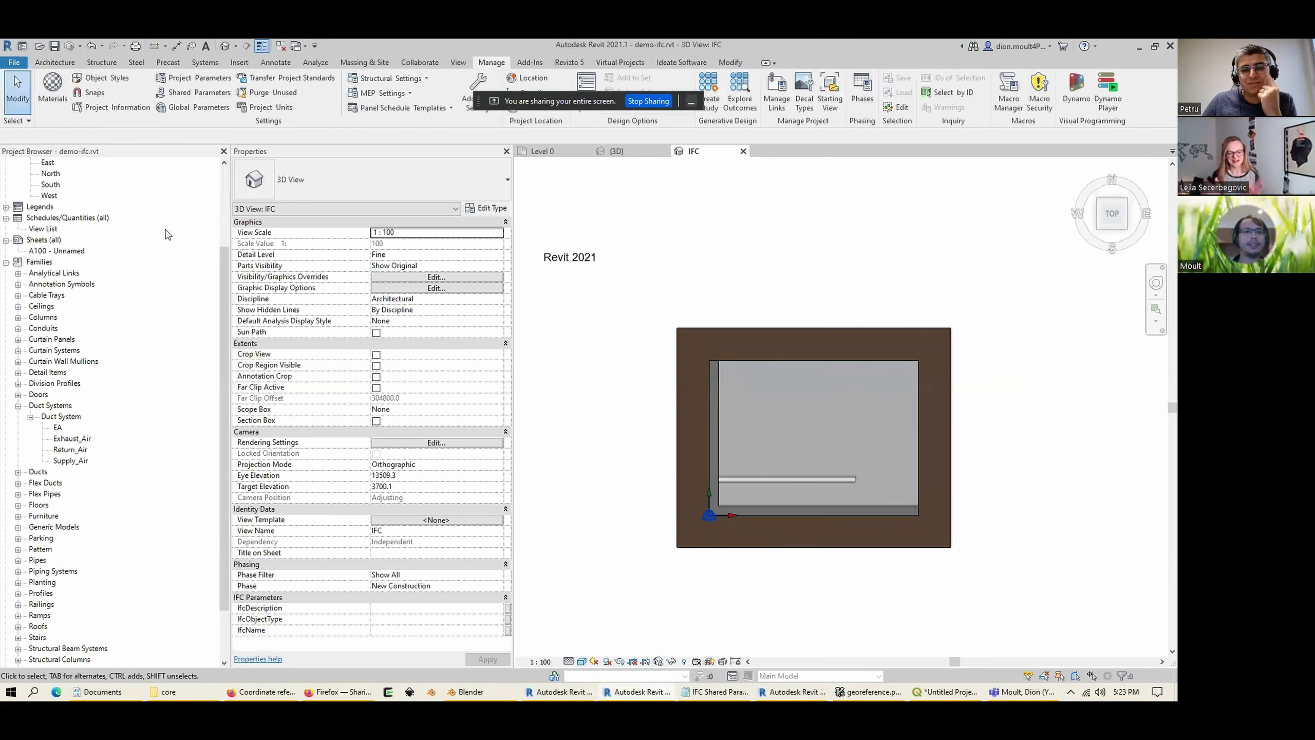
pyautogui.moveTo(747, 310); pyautogui.dragTo(768, 310, button='middle')
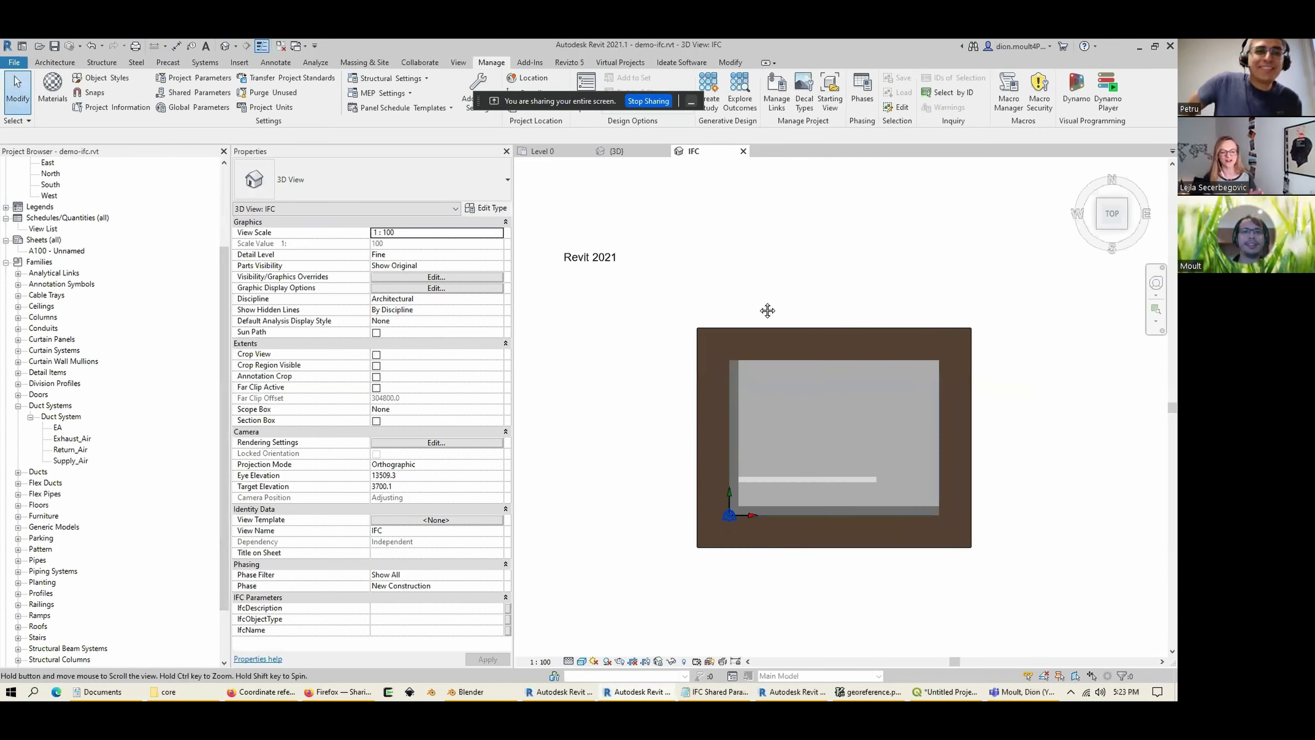
# Step: Start an IFC export and open the export setup for editing
pyautogui.click(14, 62)
pyautogui.moveTo(57, 239)
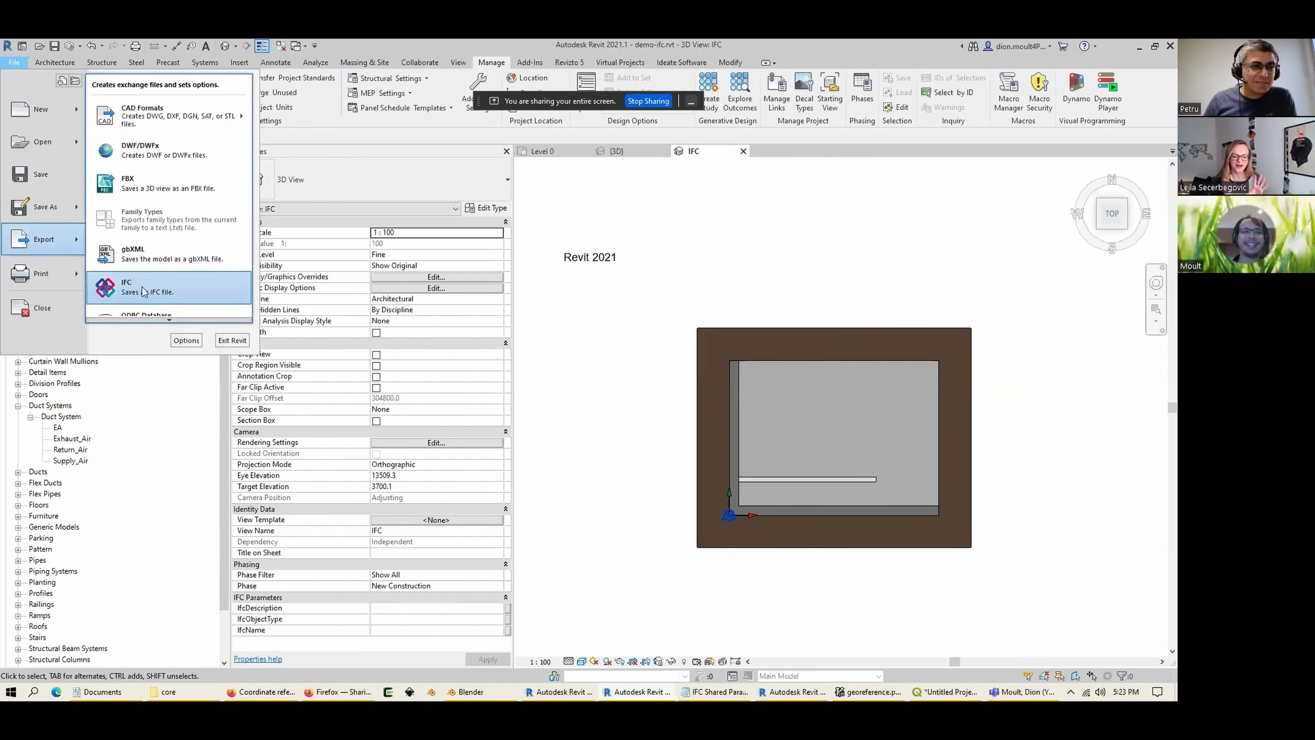
pyautogui.click(156, 288)
pyautogui.click(726, 295)
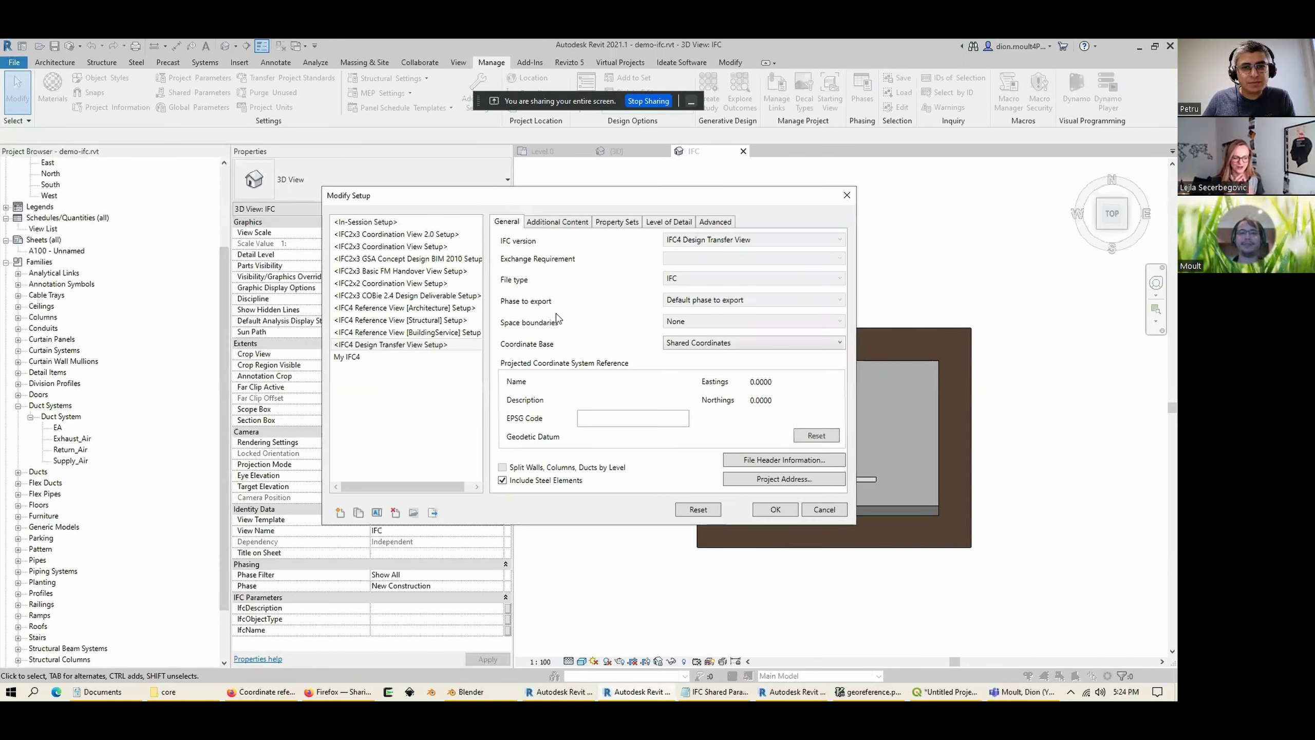
# Step: Enter EPSG code 7856 in the IFC export setup
pyautogui.click(607, 418)
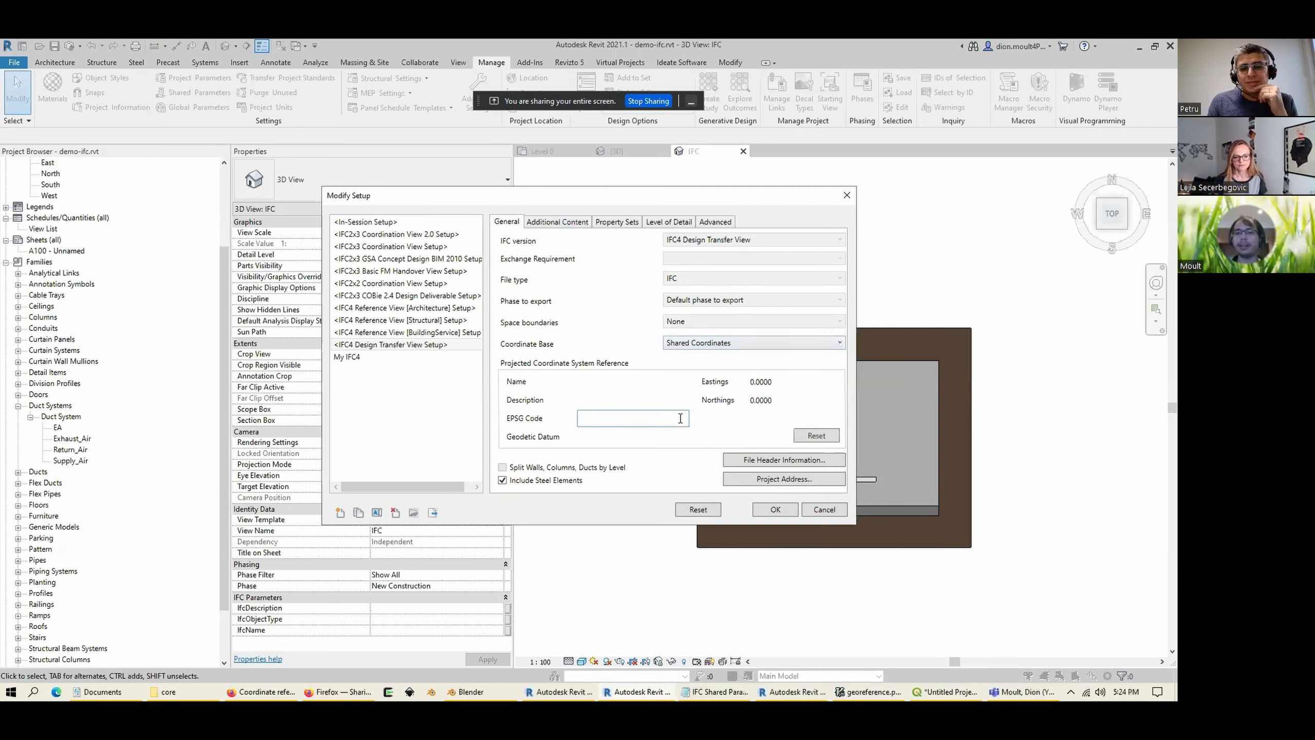
pyautogui.write('7856')
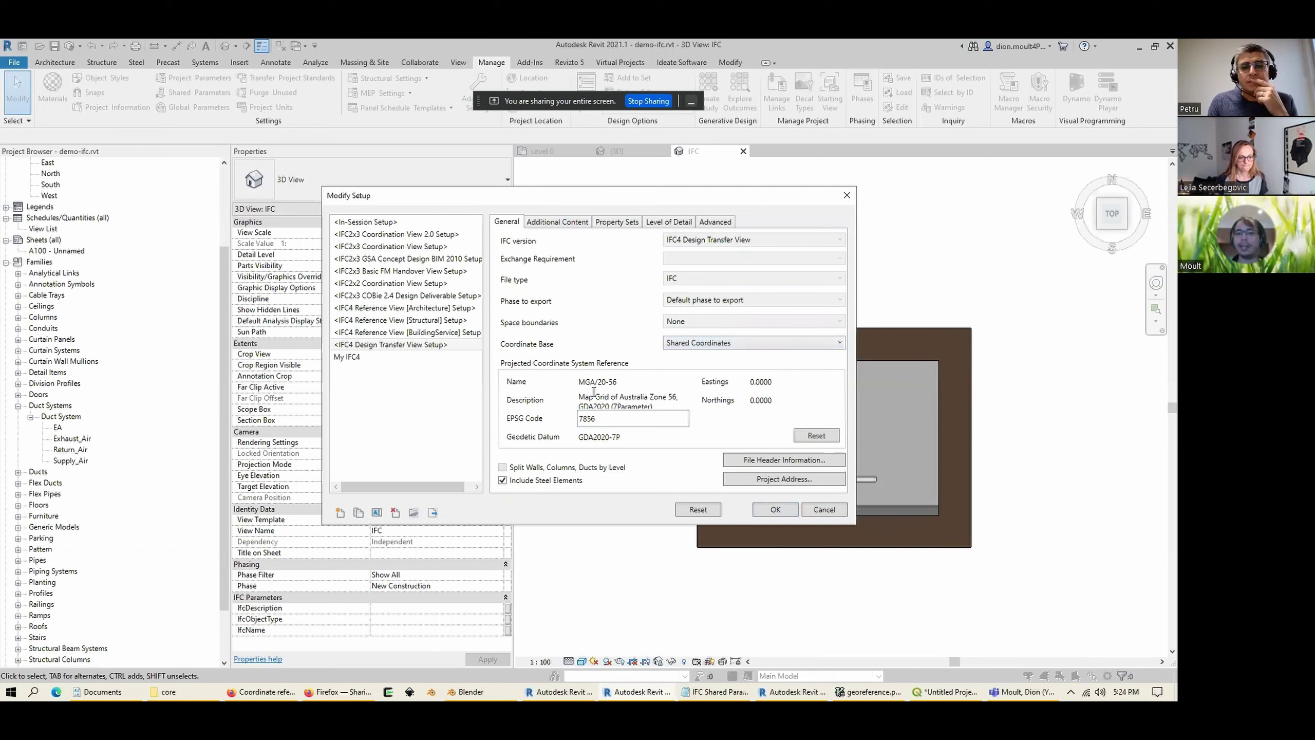
pyautogui.moveTo(596, 421); pyautogui.dragTo(524, 421)
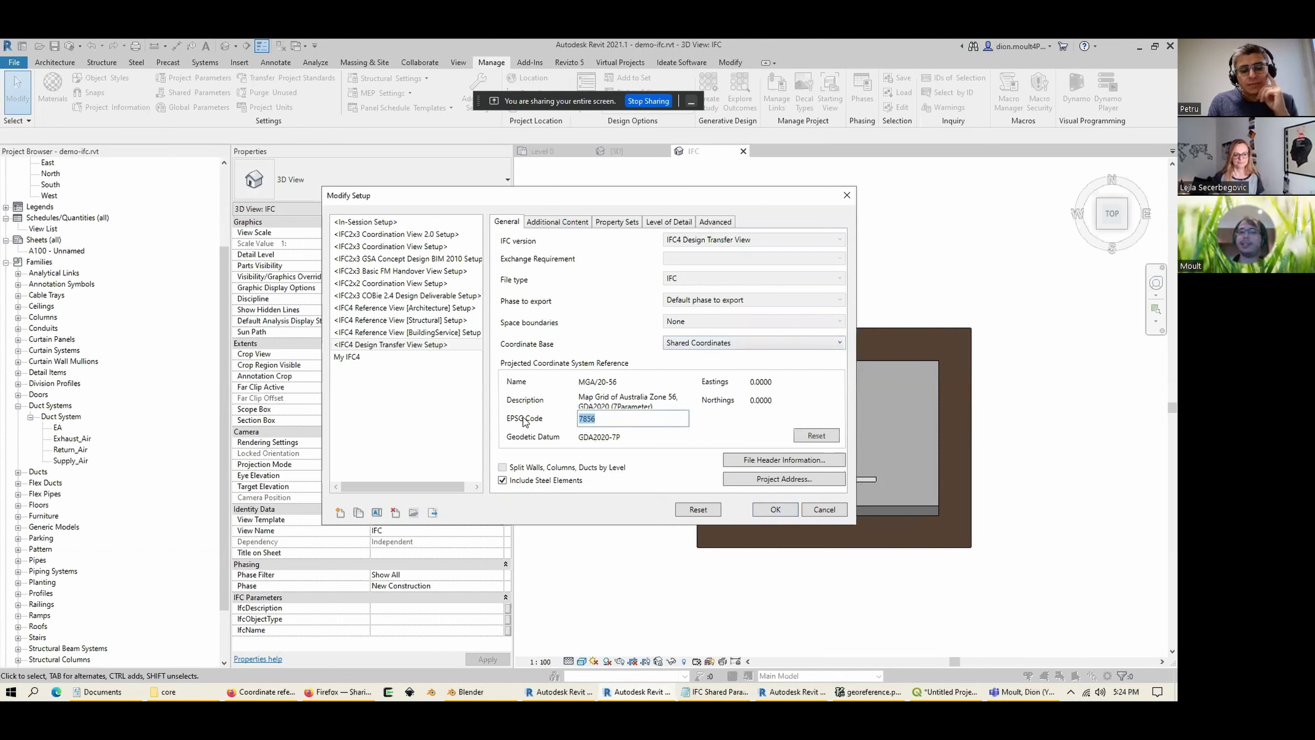
pyautogui.click(590, 420)
pyautogui.doubleClick(590, 420)
pyautogui.click(601, 421)
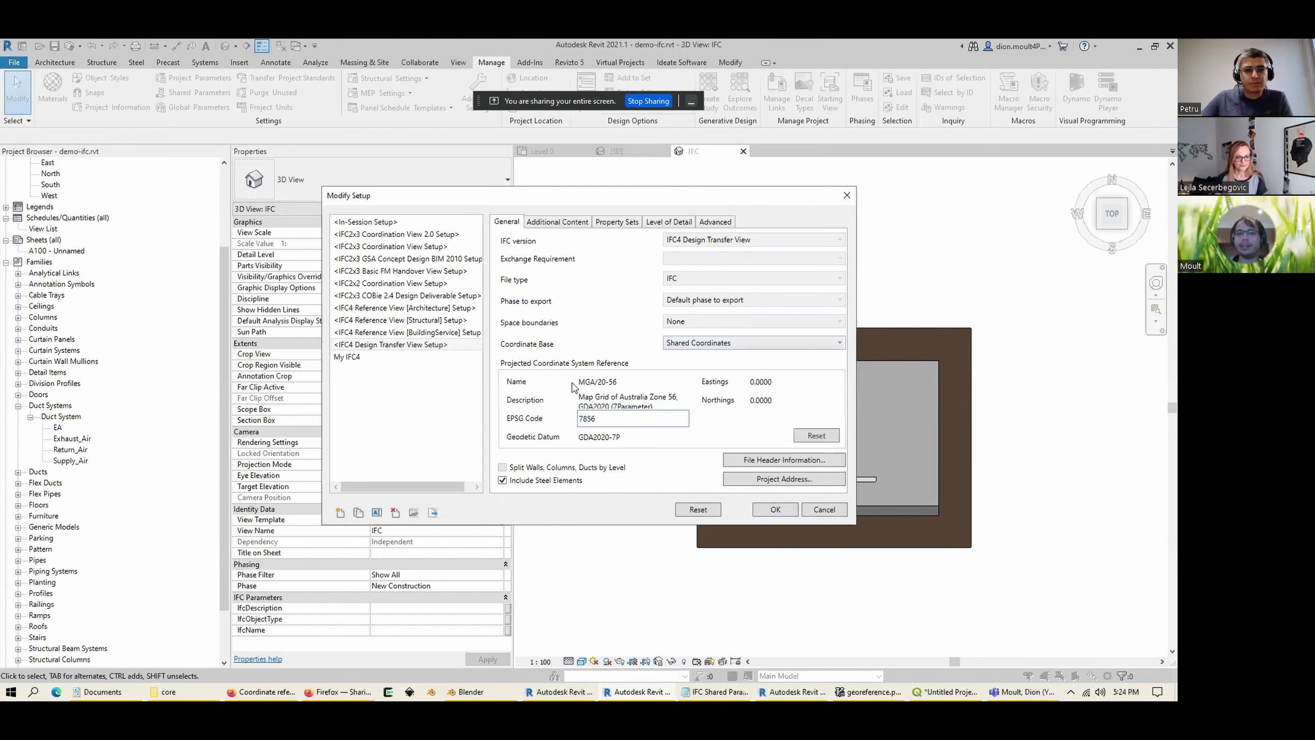
pyautogui.click(607, 402)
pyautogui.doubleClick(607, 402)
pyautogui.click(608, 403)
pyautogui.doubleClick(618, 408)
pyautogui.click(641, 408)
pyautogui.moveTo(678, 397); pyautogui.dragTo(606, 397)
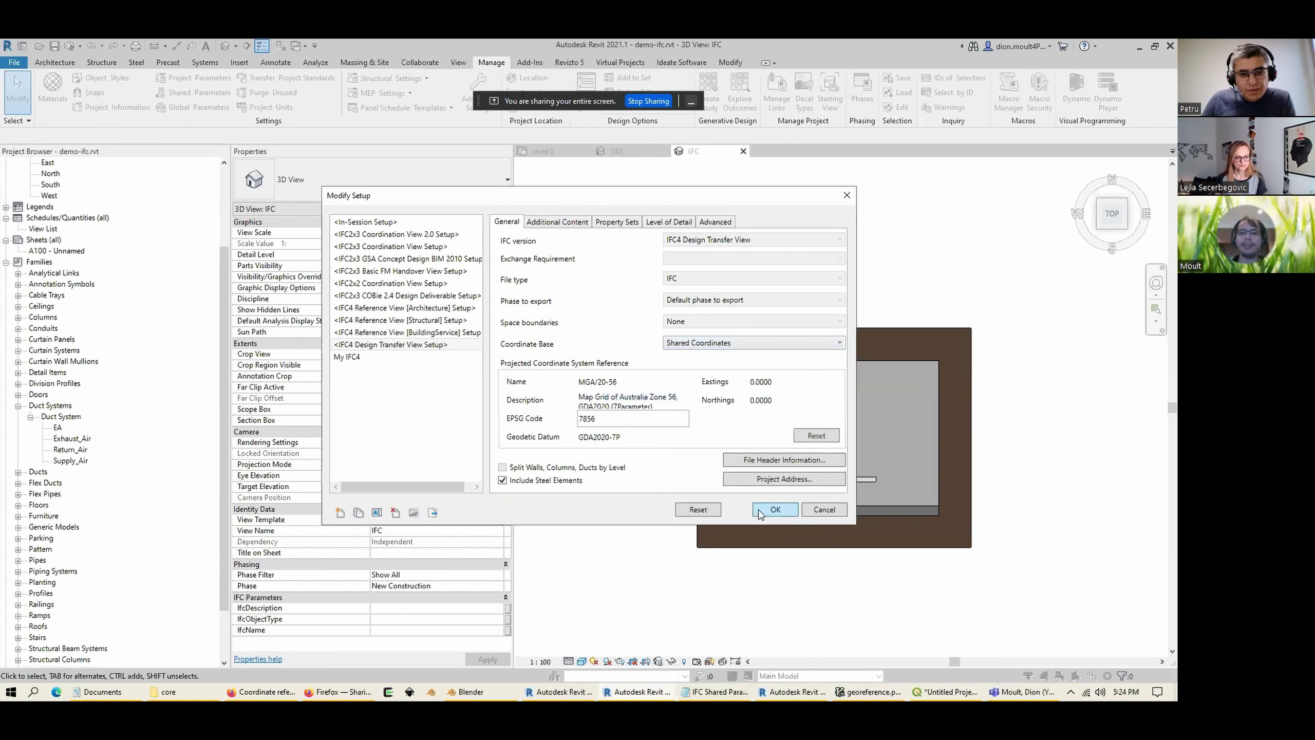
# Step: Confirm the setup and export, overwriting the existing demo-ifc.ifc
pyautogui.click(760, 511)
pyautogui.click(734, 459)
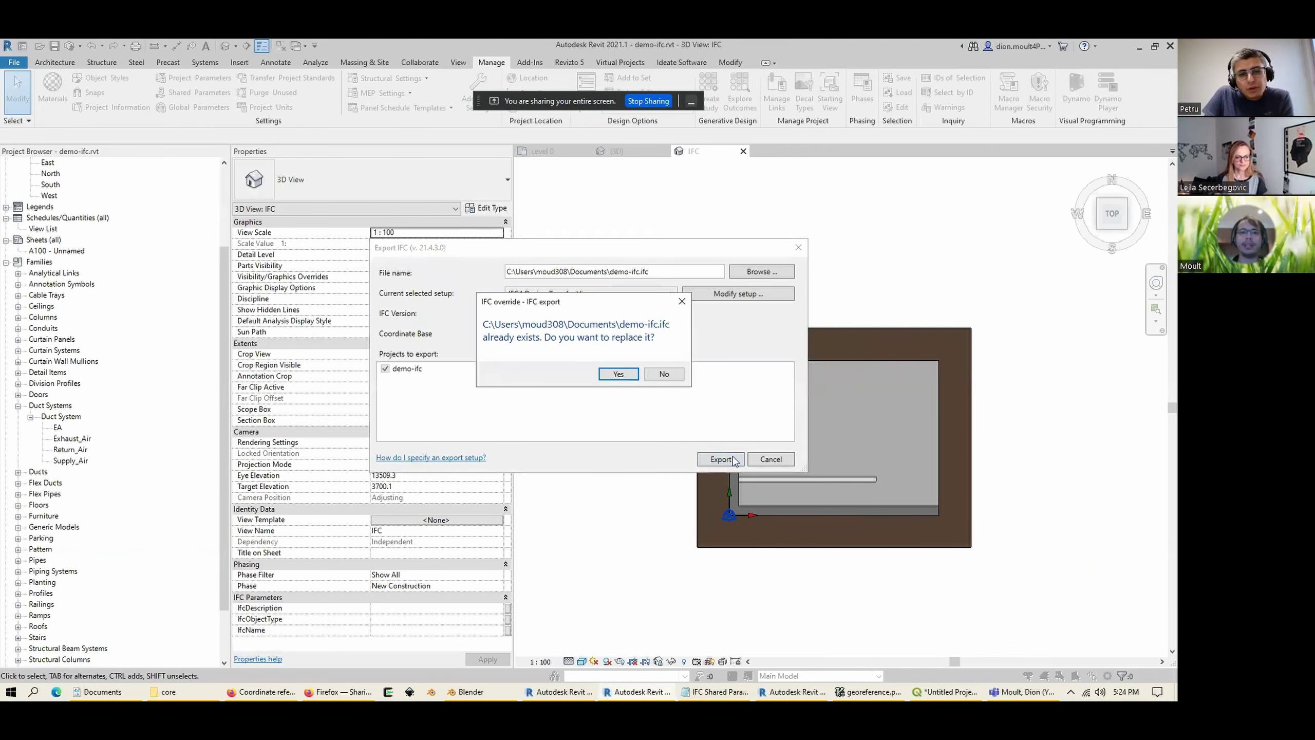
pyautogui.click(615, 374)
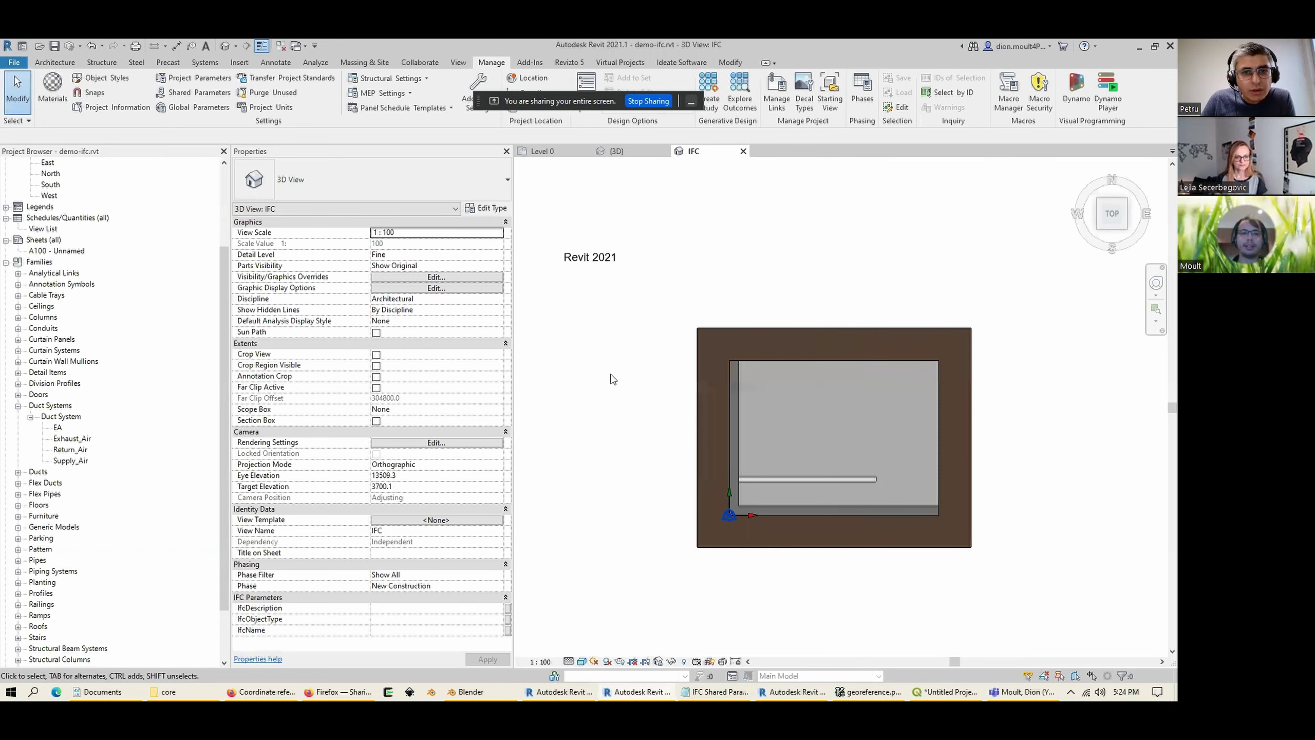
# Step: Reopen the IFC export setup and select its EPSG code 7856
pyautogui.click(14, 62)
pyautogui.moveTo(43, 239)
pyautogui.click(172, 292)
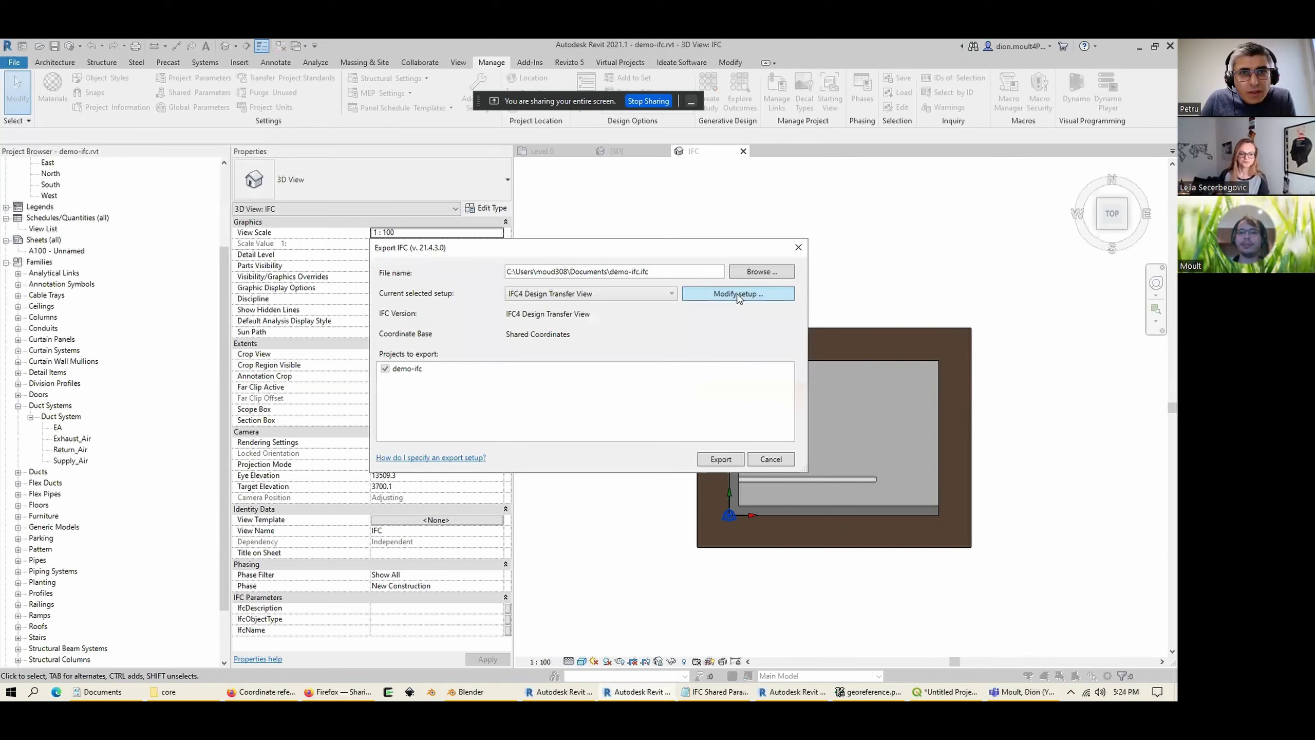
pyautogui.click(738, 294)
pyautogui.doubleClick(614, 420)
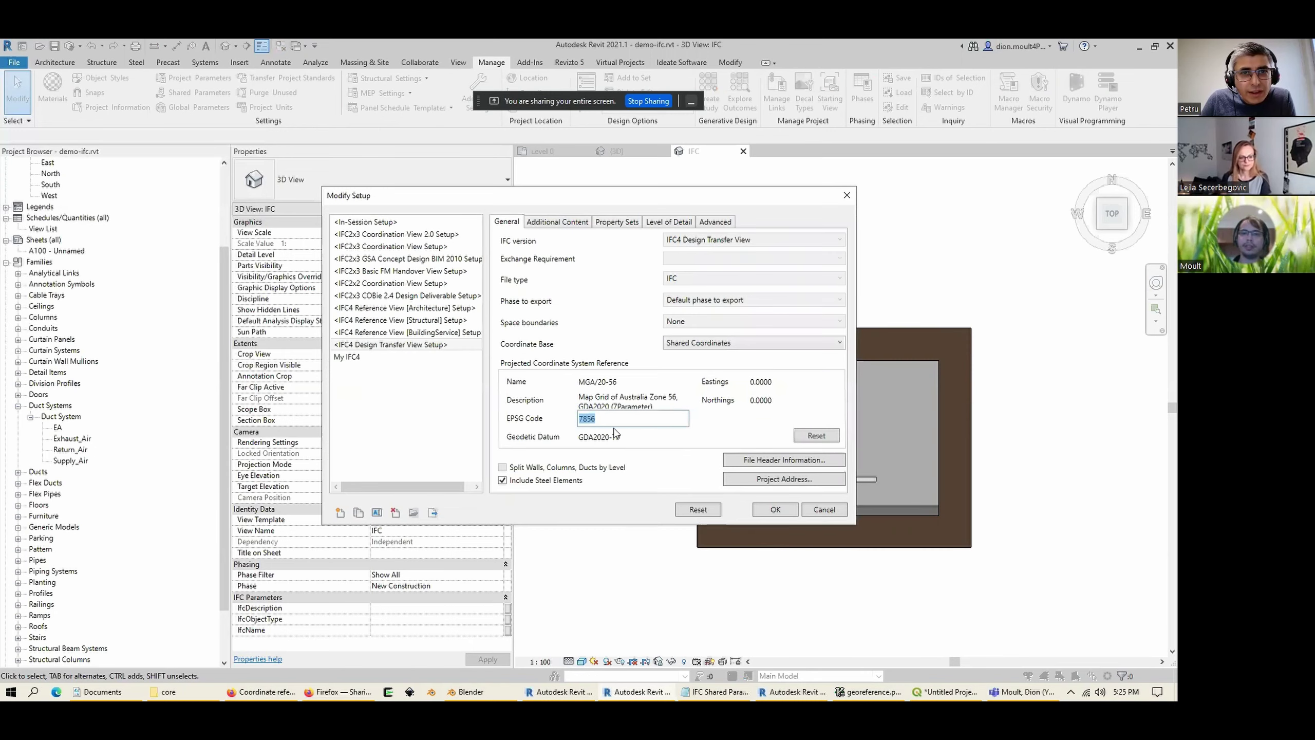
pyautogui.hotkey('alt', 'Tab')
# Step: Search epsg.io for 'etrs89', fixing the 'etis 89' typo
pyautogui.tripleClick(692, 192)
pyautogui.write('etis 89')
pyautogui.press('Return')
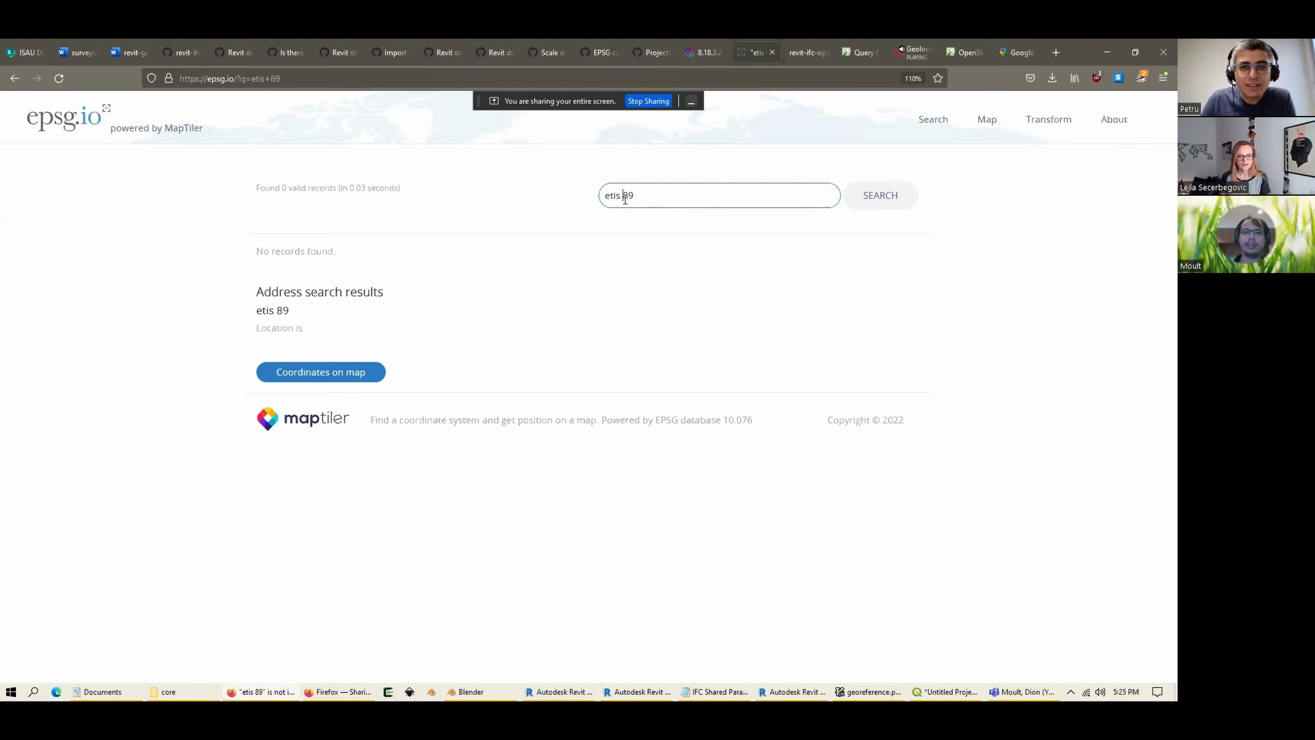
pyautogui.press('Left')
pyautogui.press('Left')
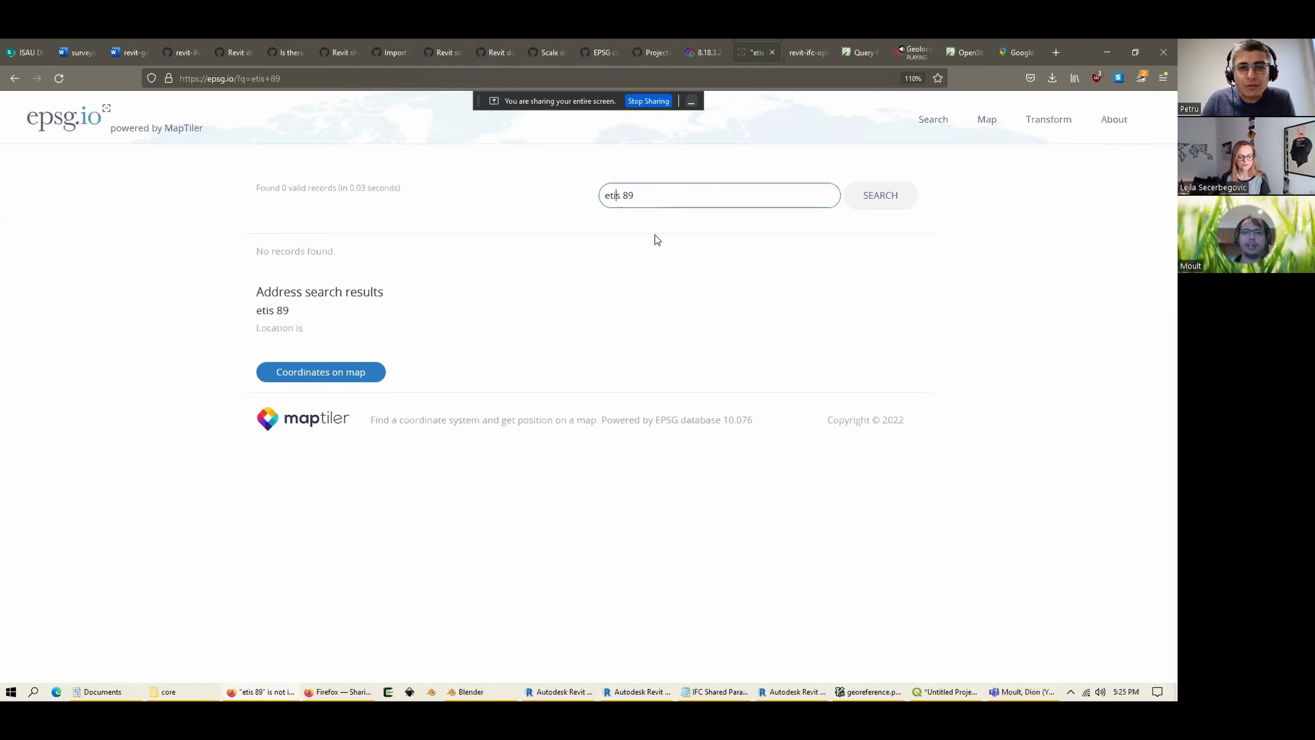
pyautogui.press('BackSpace')
pyautogui.write('r')
pyautogui.press('Return')
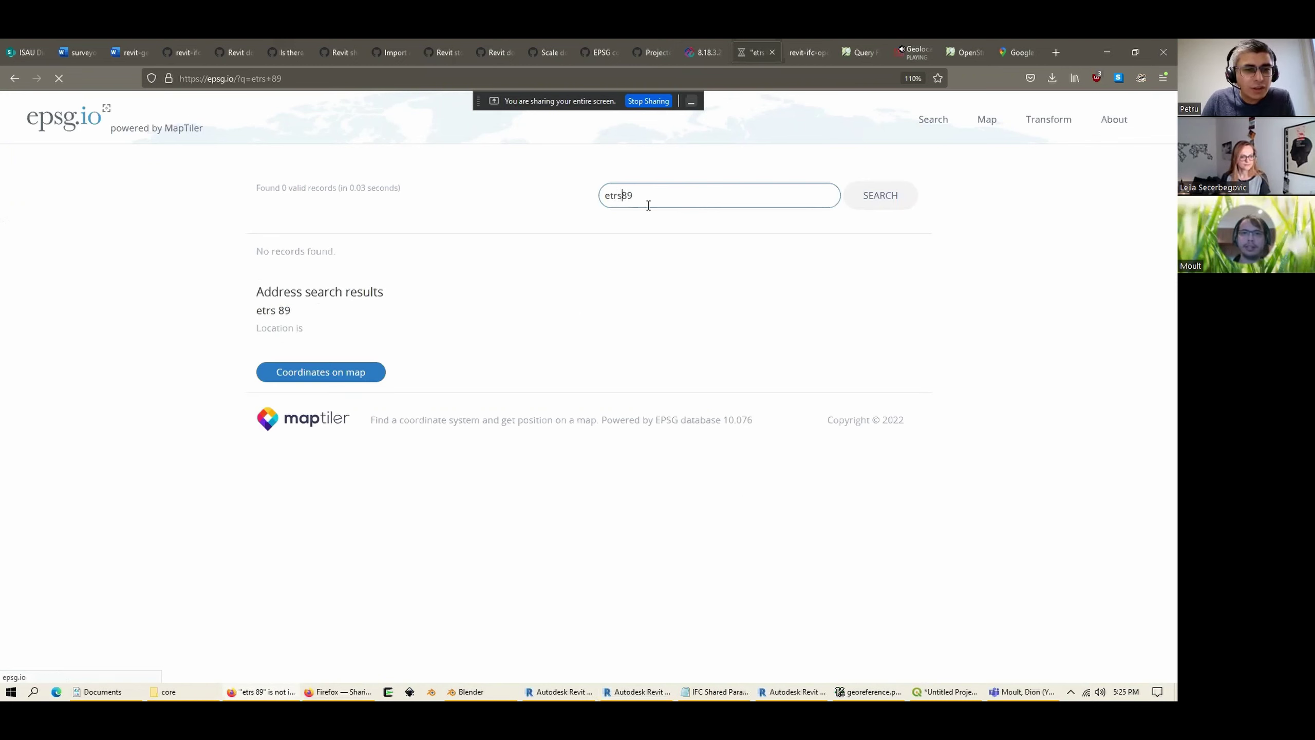
pyautogui.press('Return')
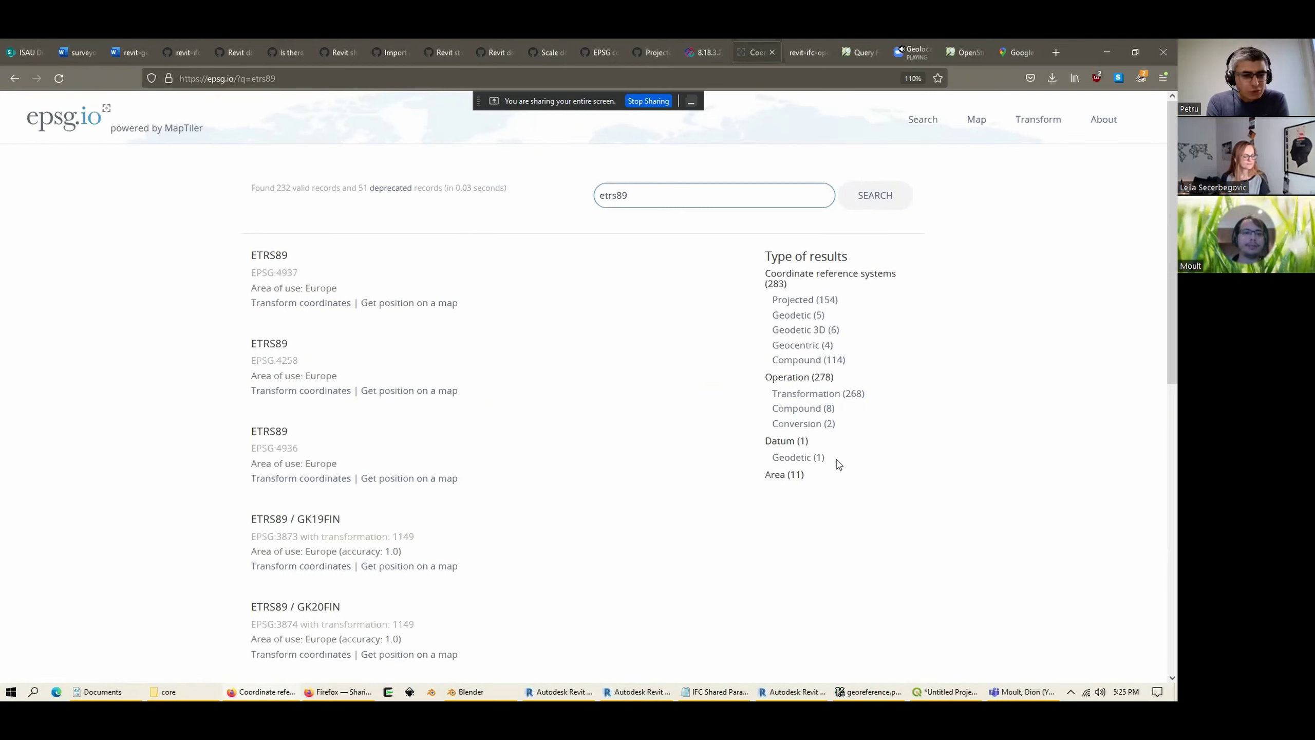
# Step: Pick out the first result's EPSG code 4937 and begin entering 493 in Revit
pyautogui.doubleClick(284, 273)
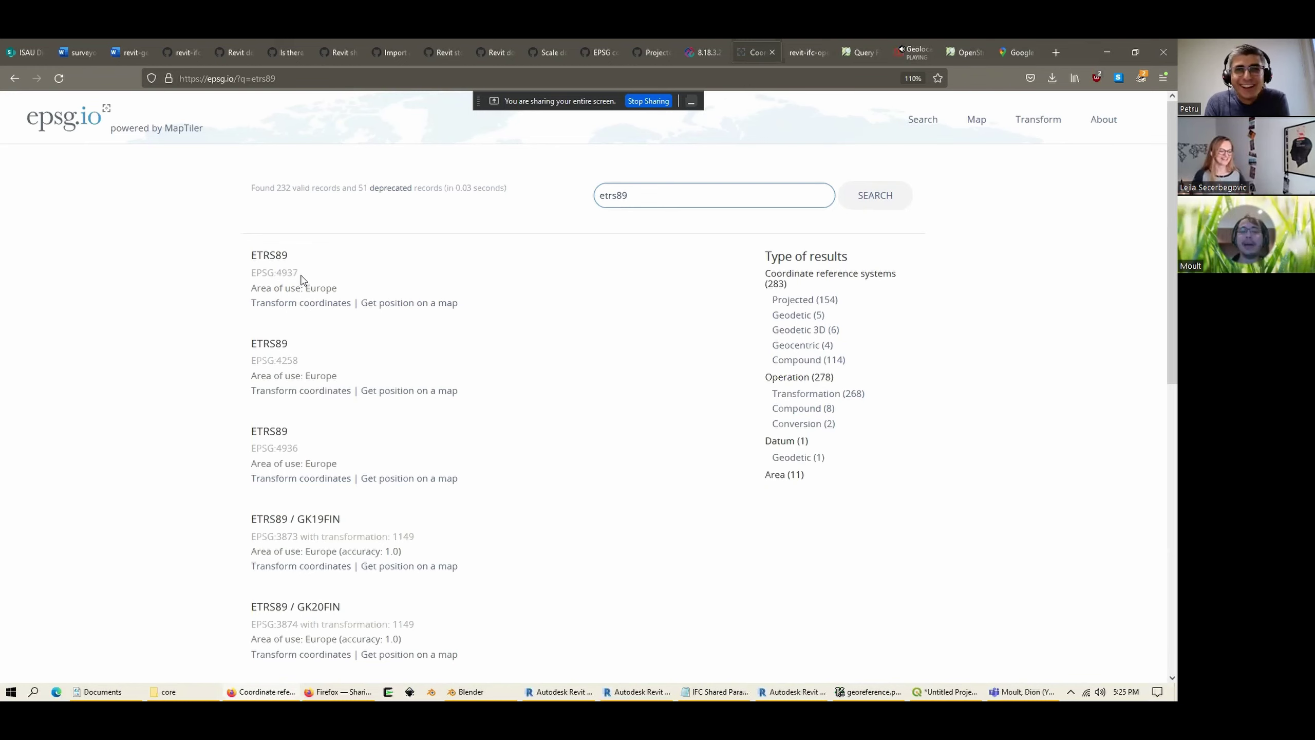
pyautogui.hotkey('alt', 'Tab')
pyautogui.hotkey('alt', 'Tab')
pyautogui.hotkey('alt', 'Tab')
pyautogui.write('493')
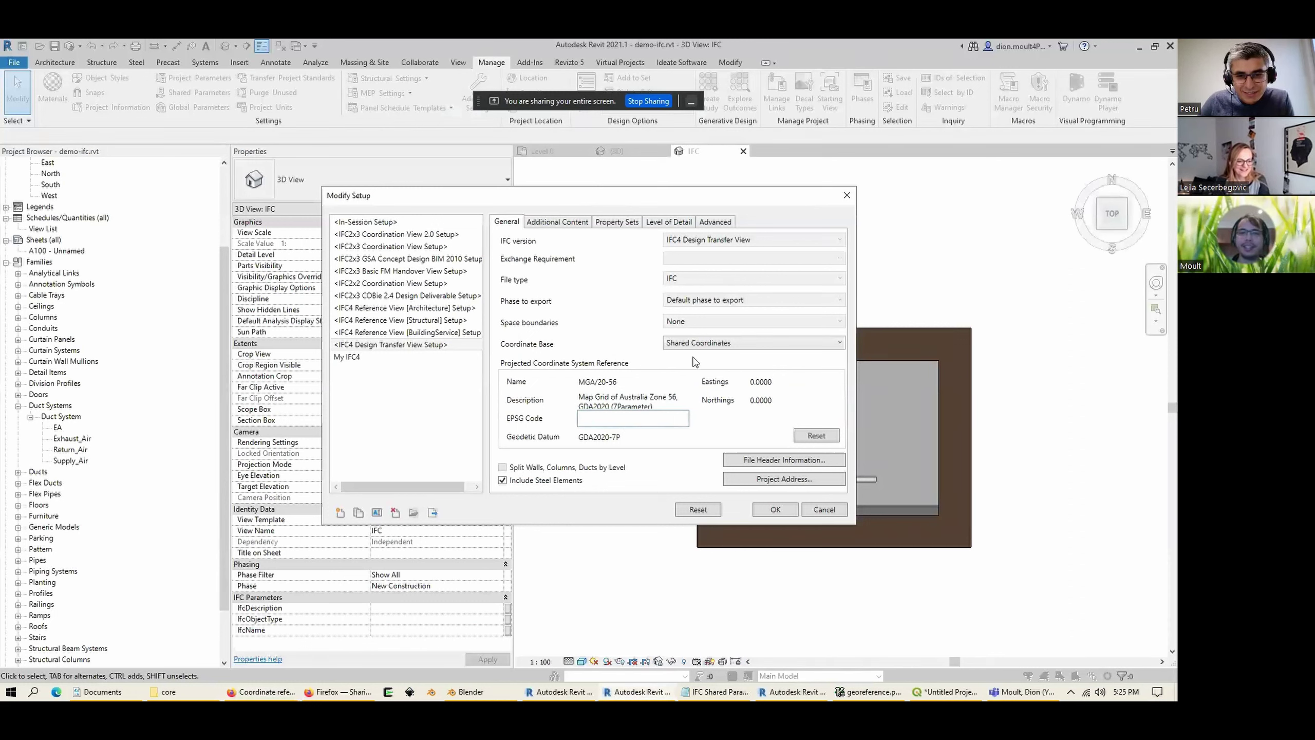
# Step: Switch to the My IFC4 export setup and reset its projected coordinate system details
pyautogui.press('Left')
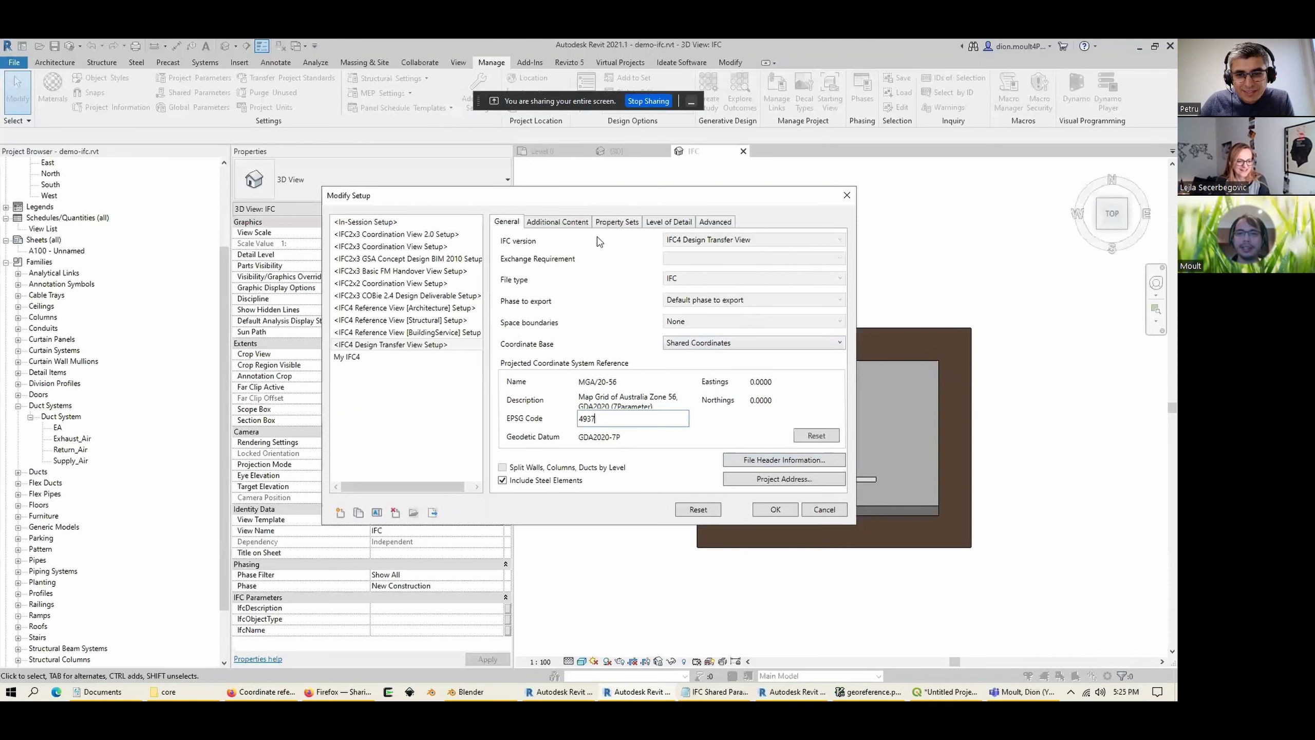
pyautogui.click(579, 225)
pyautogui.click(521, 225)
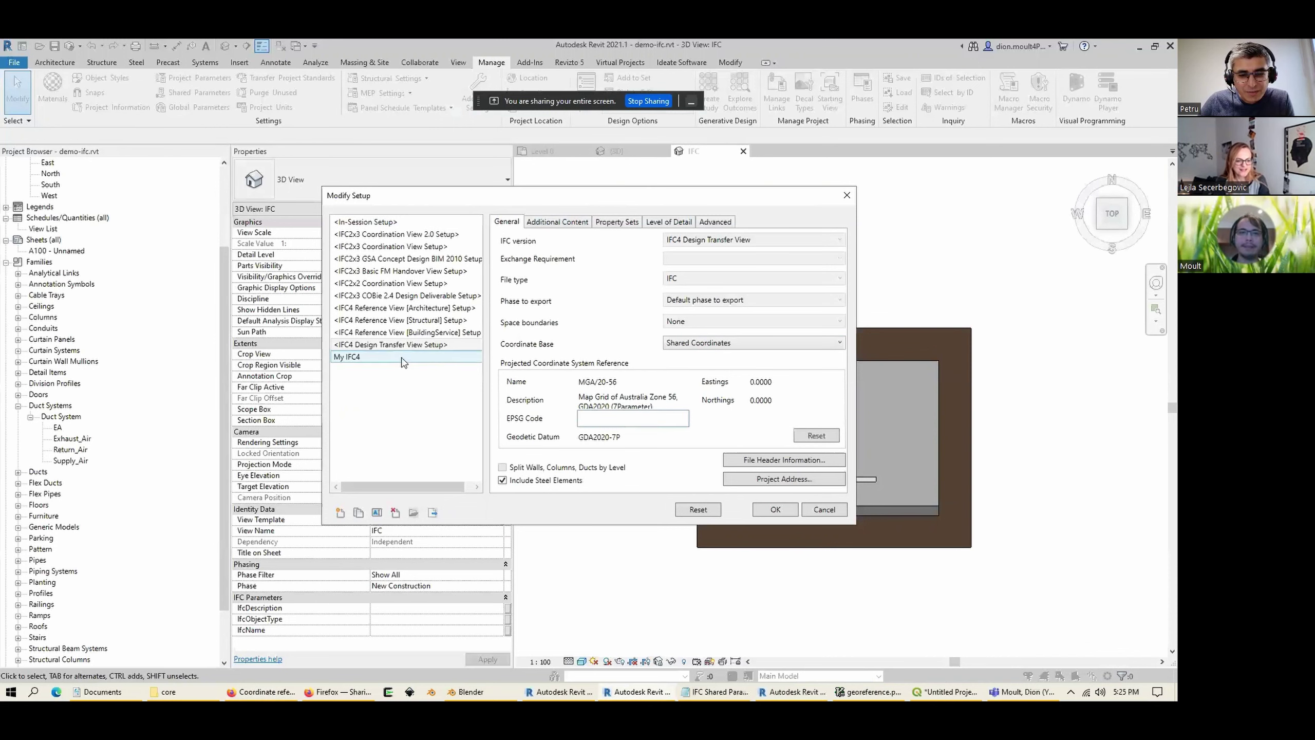
pyautogui.click(347, 357)
pyautogui.click(817, 435)
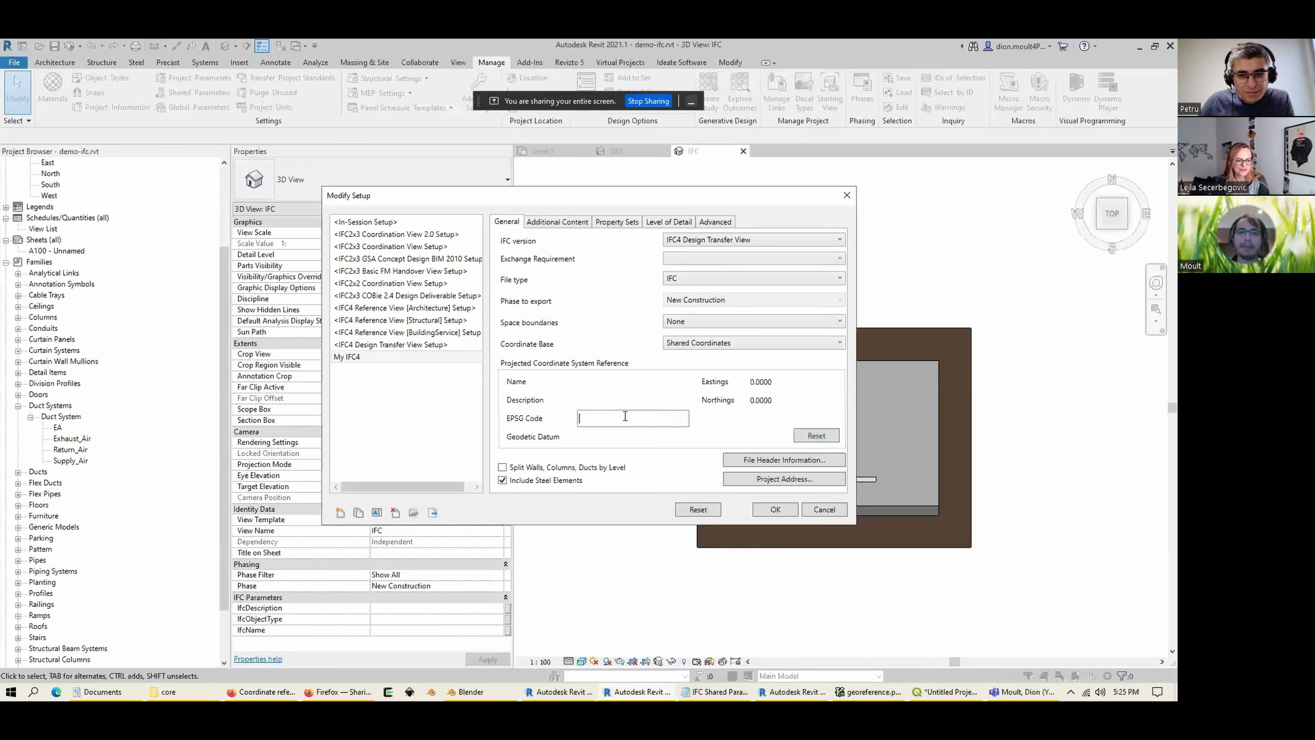
# Step: Enter EPSG code 4258 after checking the ETRS89 codes on epsg.io
pyautogui.hotkey('alt', 'Tab')
pyautogui.hotkey('alt', 'Tab')
pyautogui.write('49')
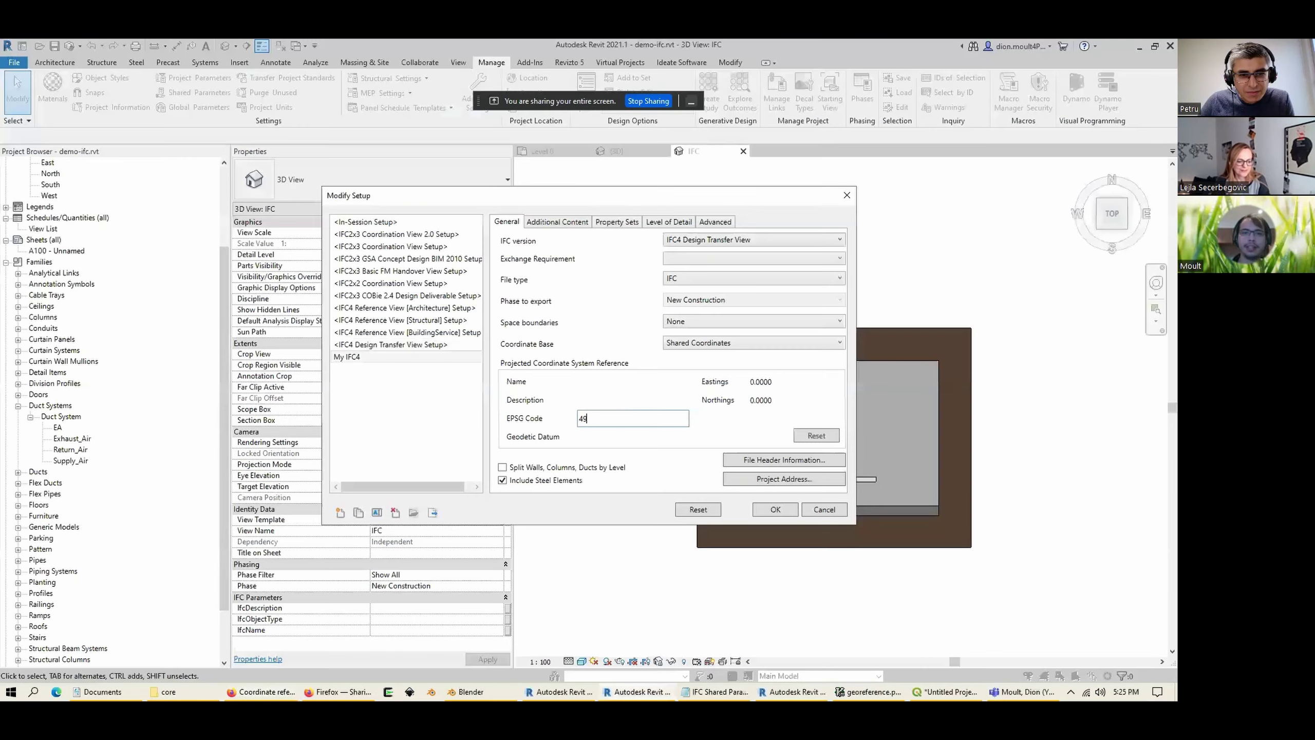
pyautogui.press('BackSpace')
pyautogui.press('BackSpace')
pyautogui.press('BackSpace')
pyautogui.press('BackSpace')
pyautogui.hotkey('alt', 'Tab')
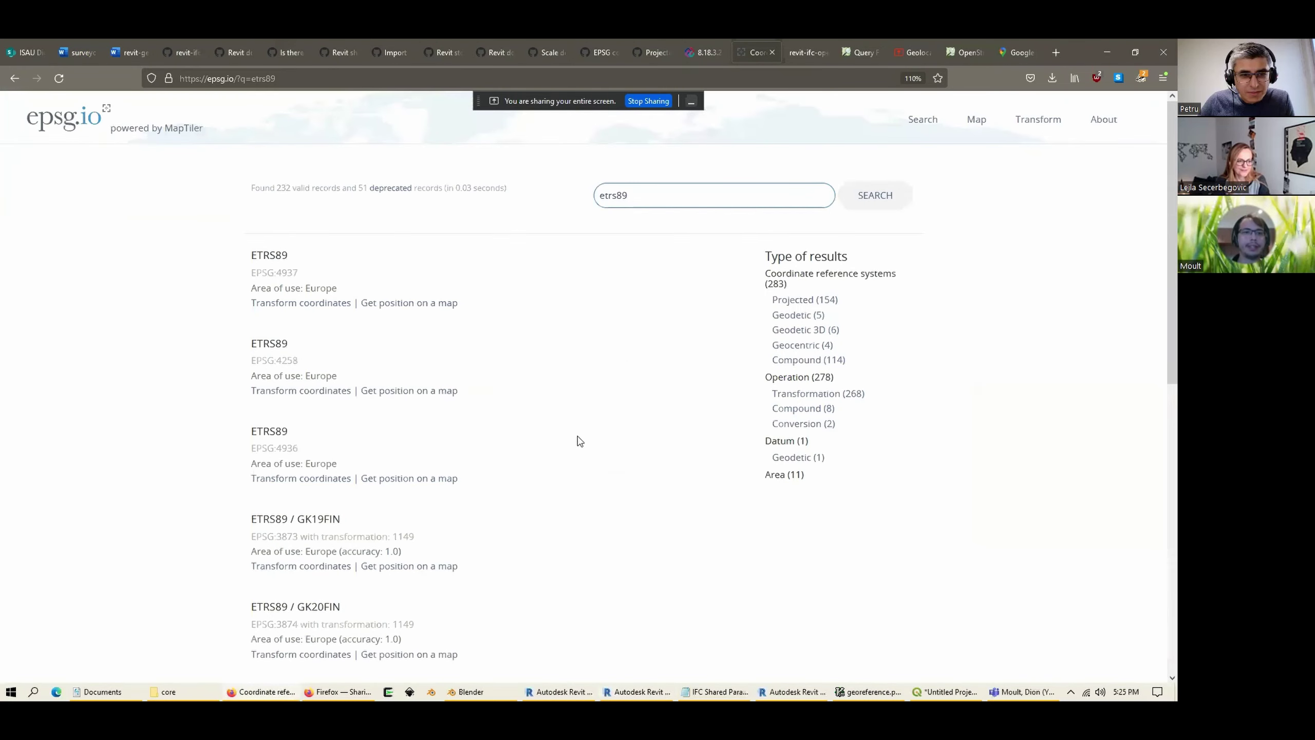
pyautogui.hotkey('alt', 'Tab')
pyautogui.write('4258')
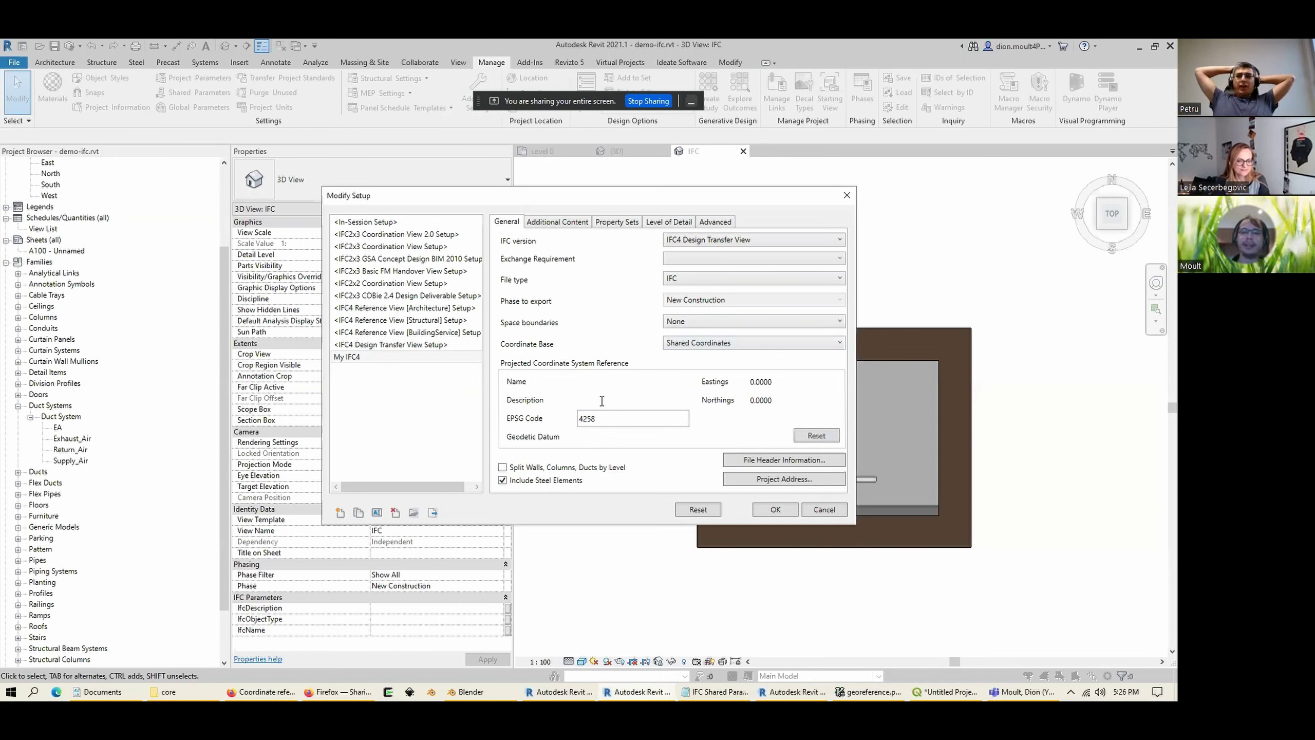
# Step: Replace EPSG code 4258 with 7856 in the My IFC4 setup
pyautogui.doubleClick(637, 418)
pyautogui.write('7856')
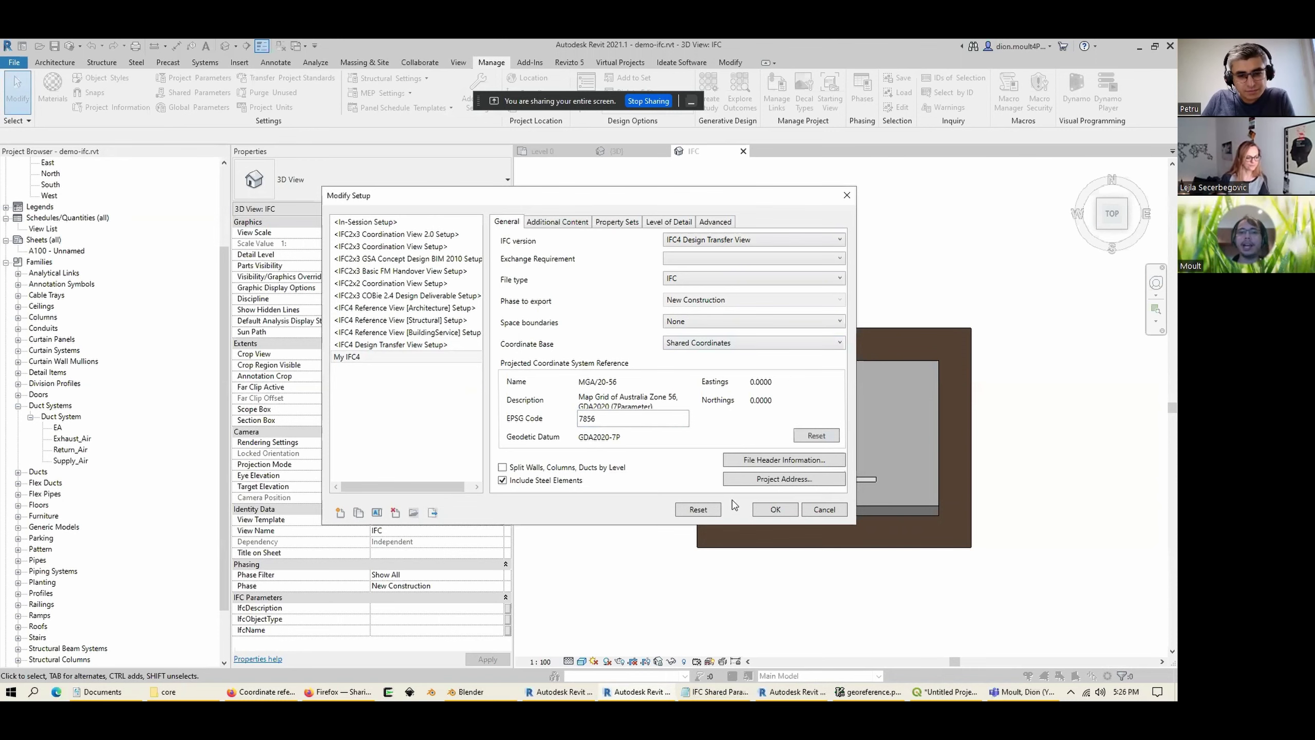
pyautogui.hotkey('alt', 'Tab')
# Step: Search epsg.io for 'mga zone 56' and compare EPSG 7856 (GDA2020) with 28356 (GDA94)
pyautogui.doubleClick(648, 197)
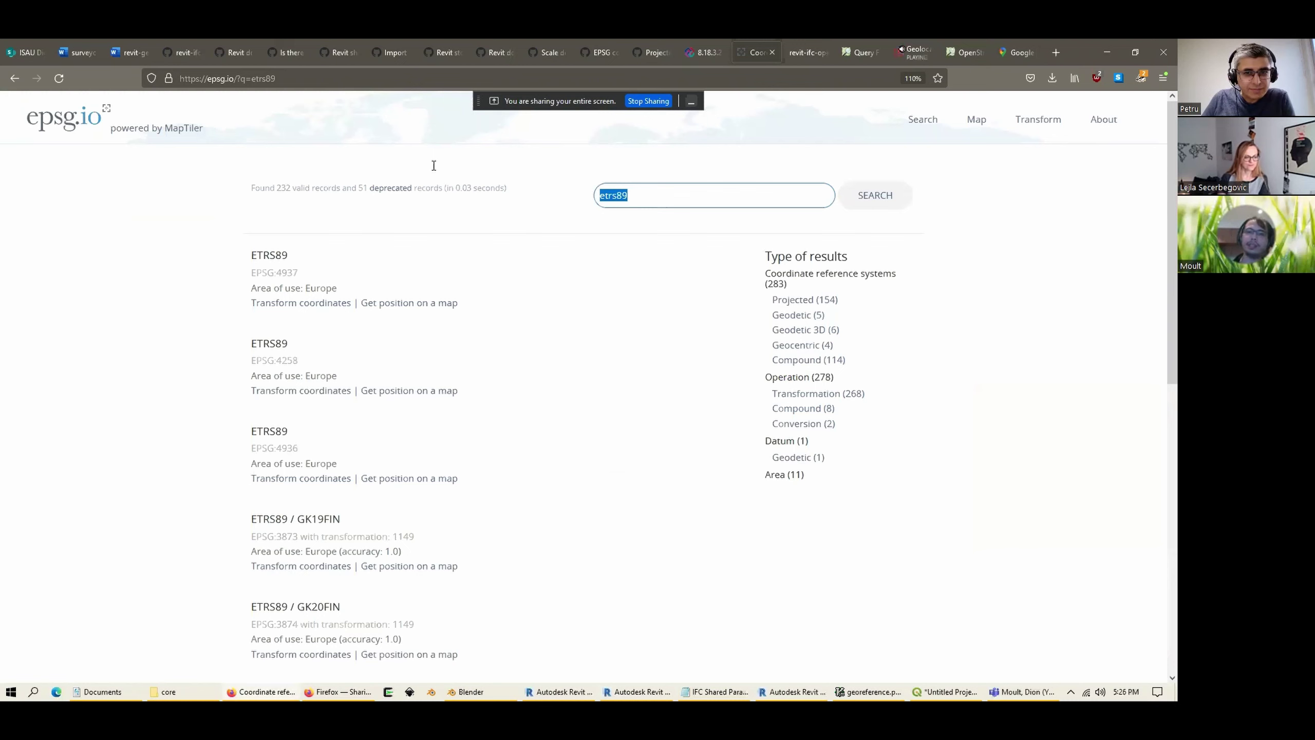
pyautogui.write('mga zone 56')
pyautogui.hotkey('alt', 'Tab')
pyautogui.hotkey('alt', 'Tab')
pyautogui.click(886, 201)
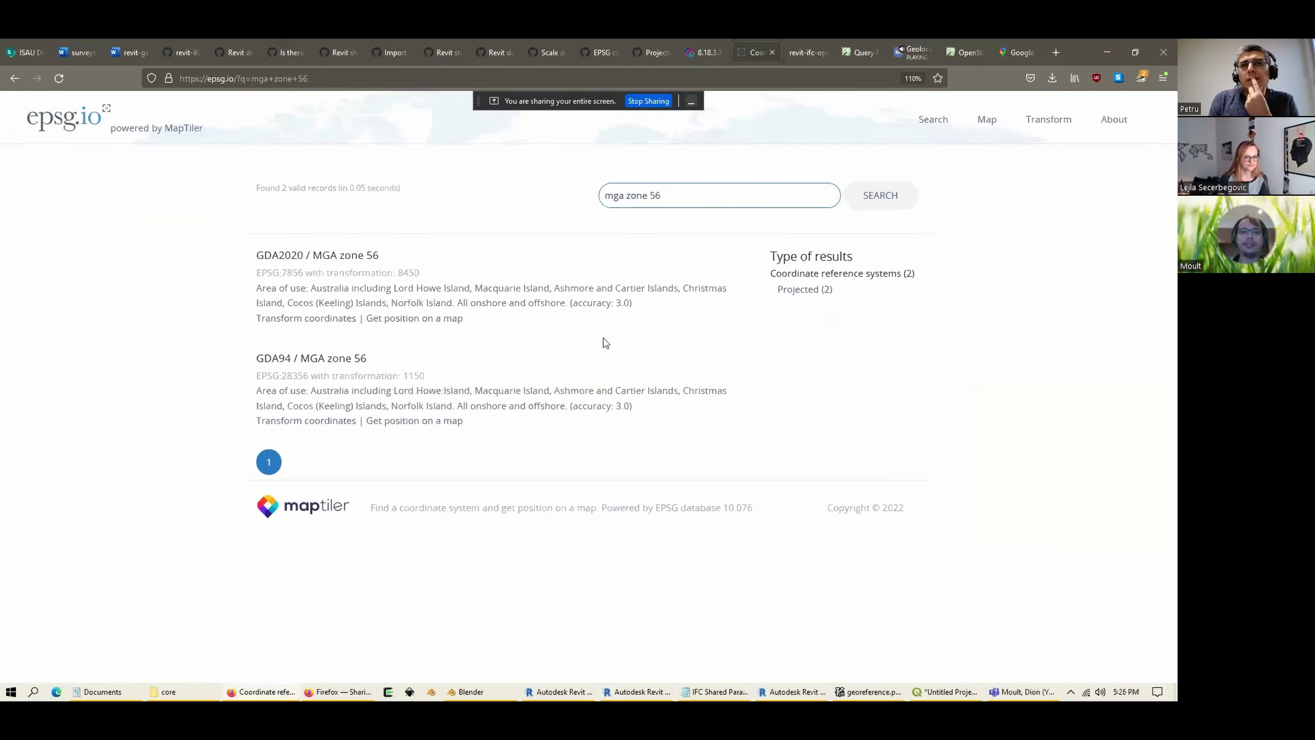
pyautogui.moveTo(281, 375); pyautogui.dragTo(304, 373)
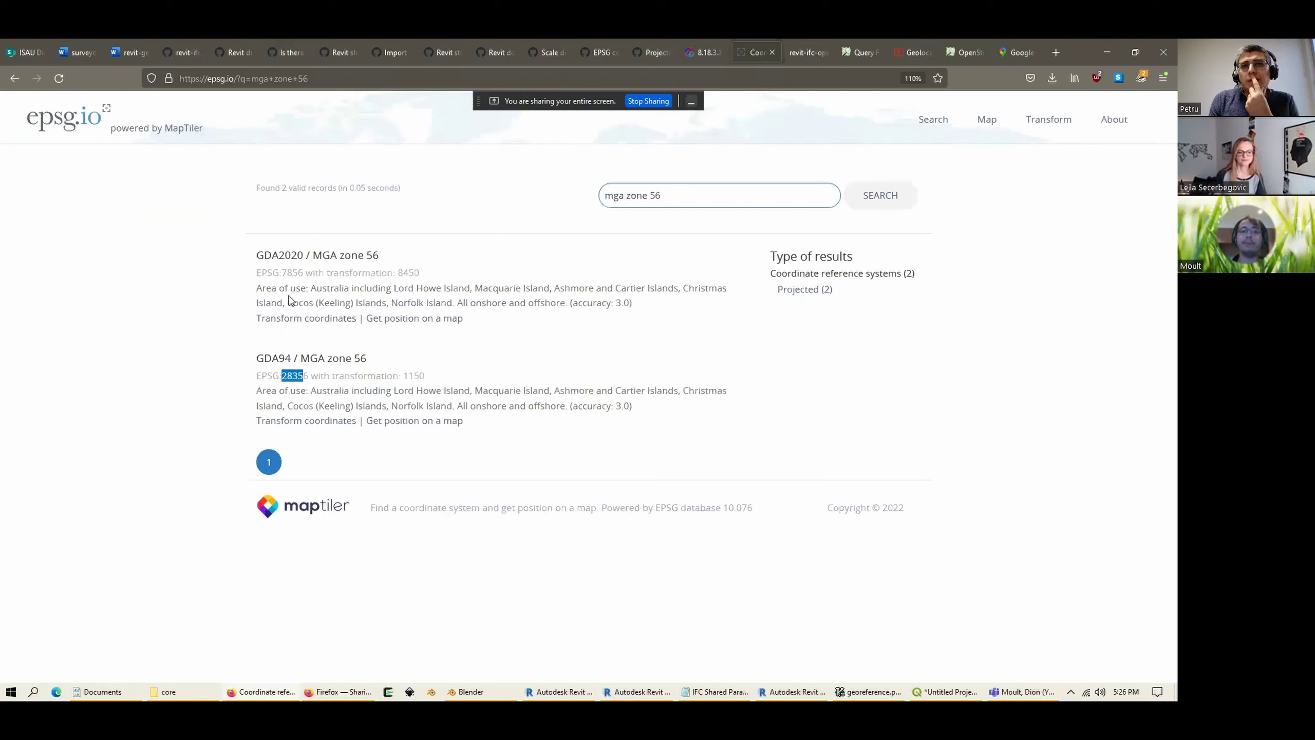
pyautogui.moveTo(282, 272); pyautogui.dragTo(303, 272)
pyautogui.click(302, 276)
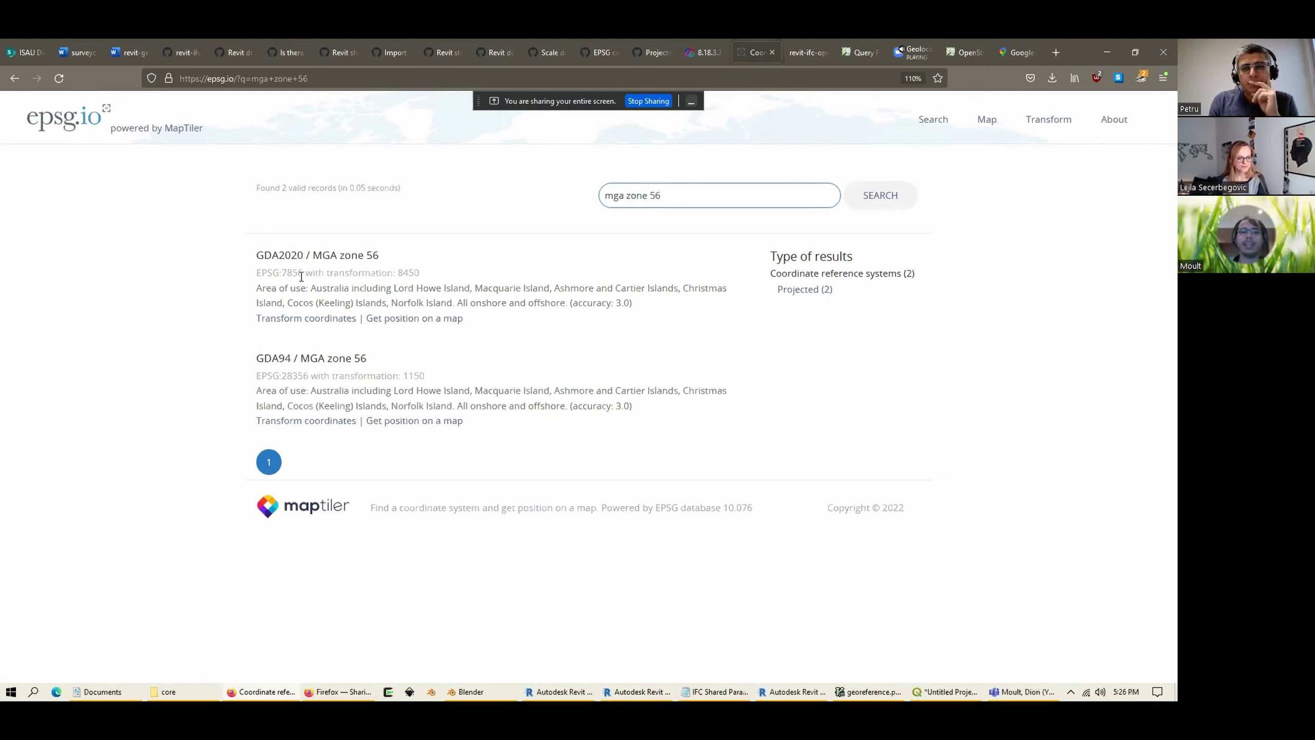
pyautogui.doubleClick(293, 273)
pyautogui.doubleClick(295, 375)
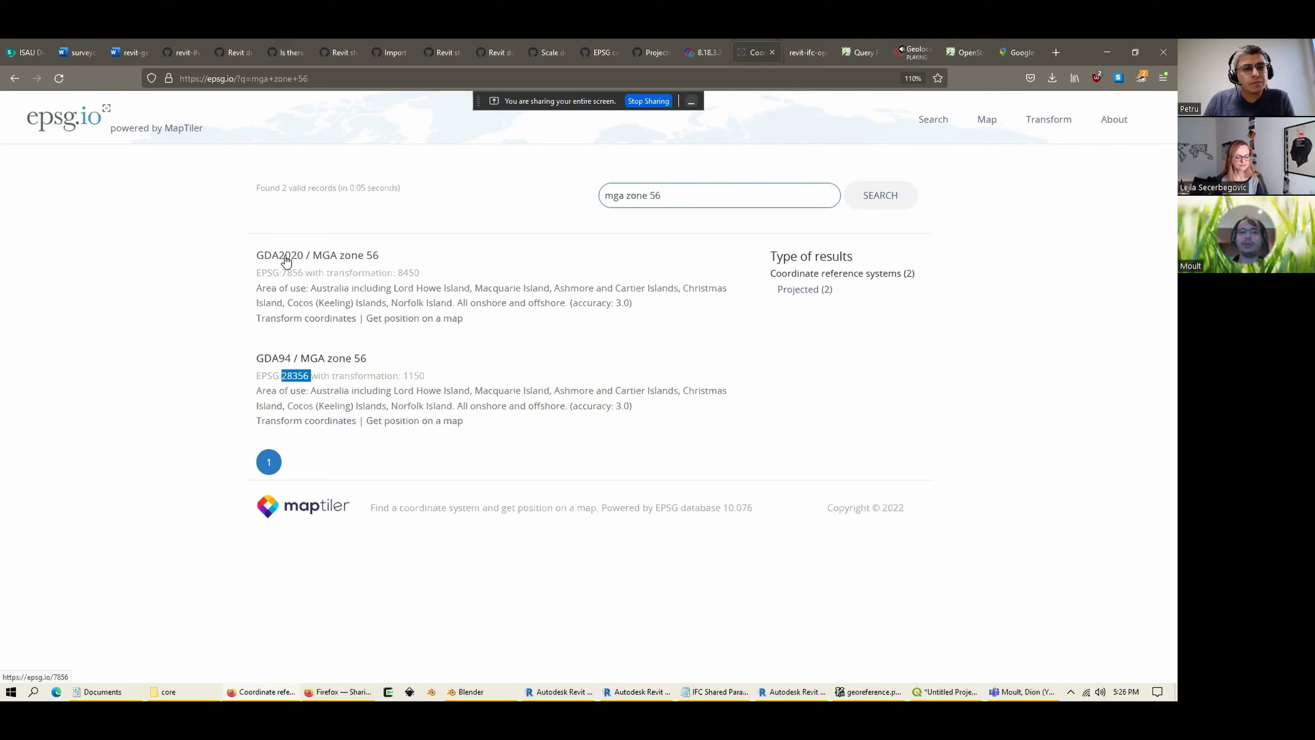
pyautogui.tripleClick(227, 259)
pyautogui.click(228, 262)
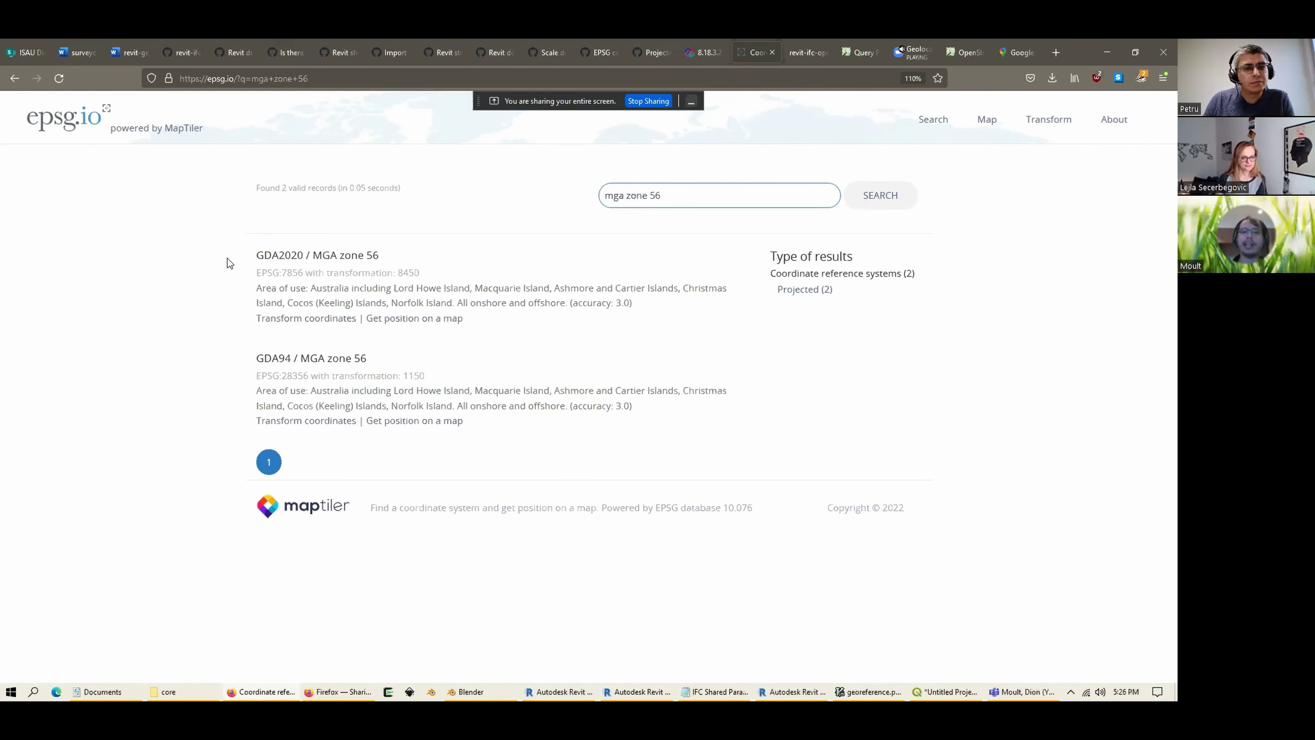
# Step: Export demo-ifc.ifc with the My IFC4 setup, replacing the existing file
pyautogui.hotkey('alt', 'Tab')
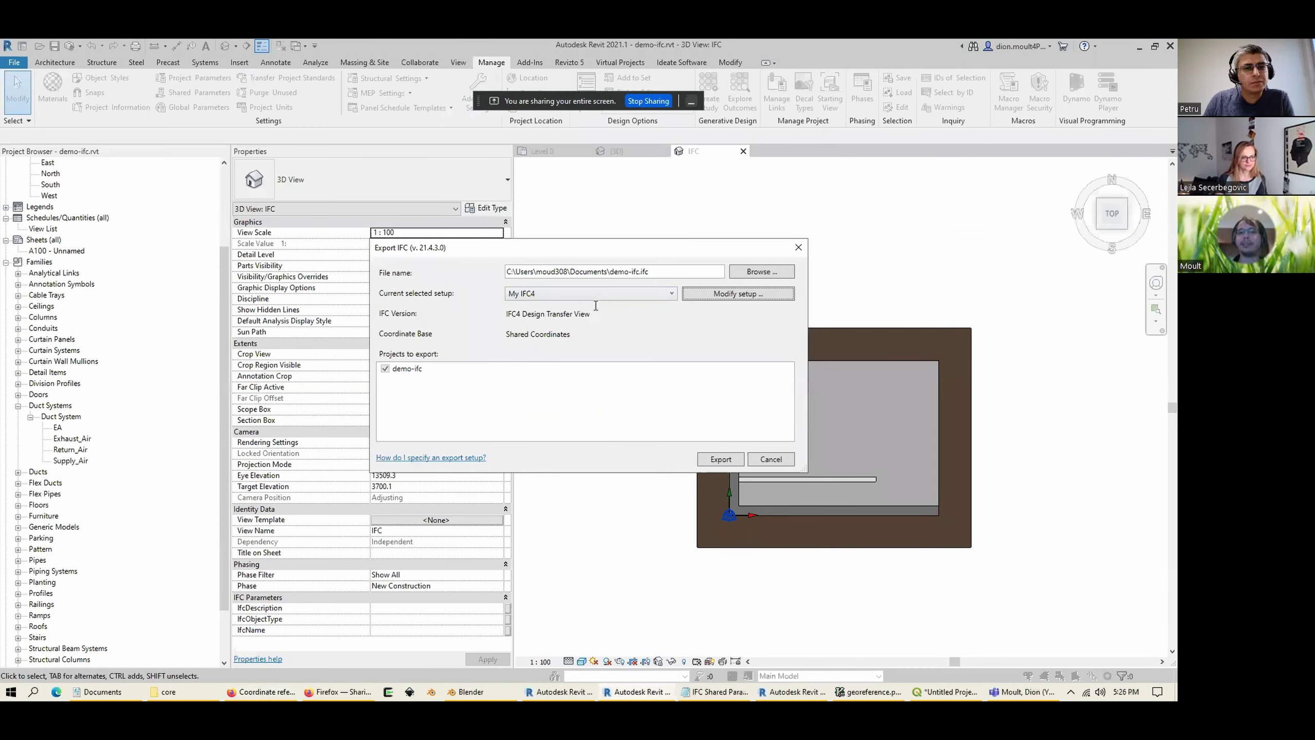
pyautogui.click(709, 460)
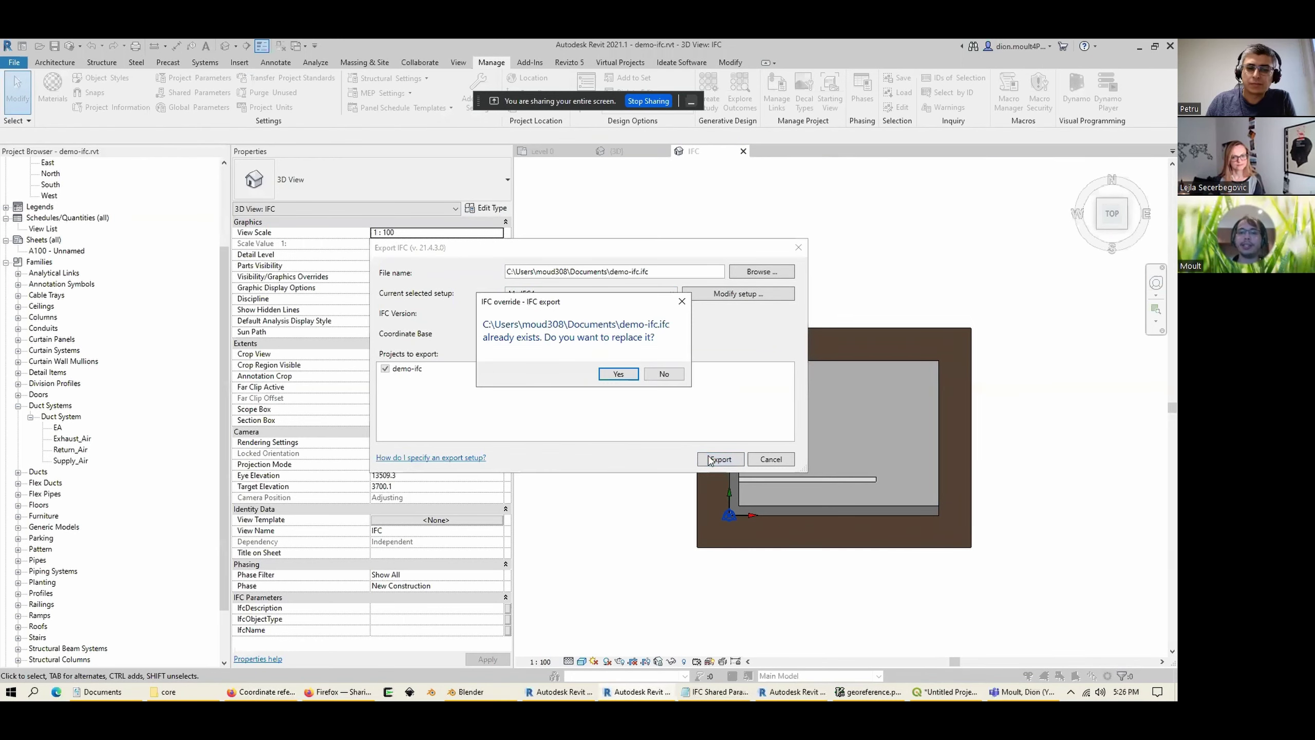
pyautogui.click(617, 375)
pyautogui.hotkey('ctrl', 'n')
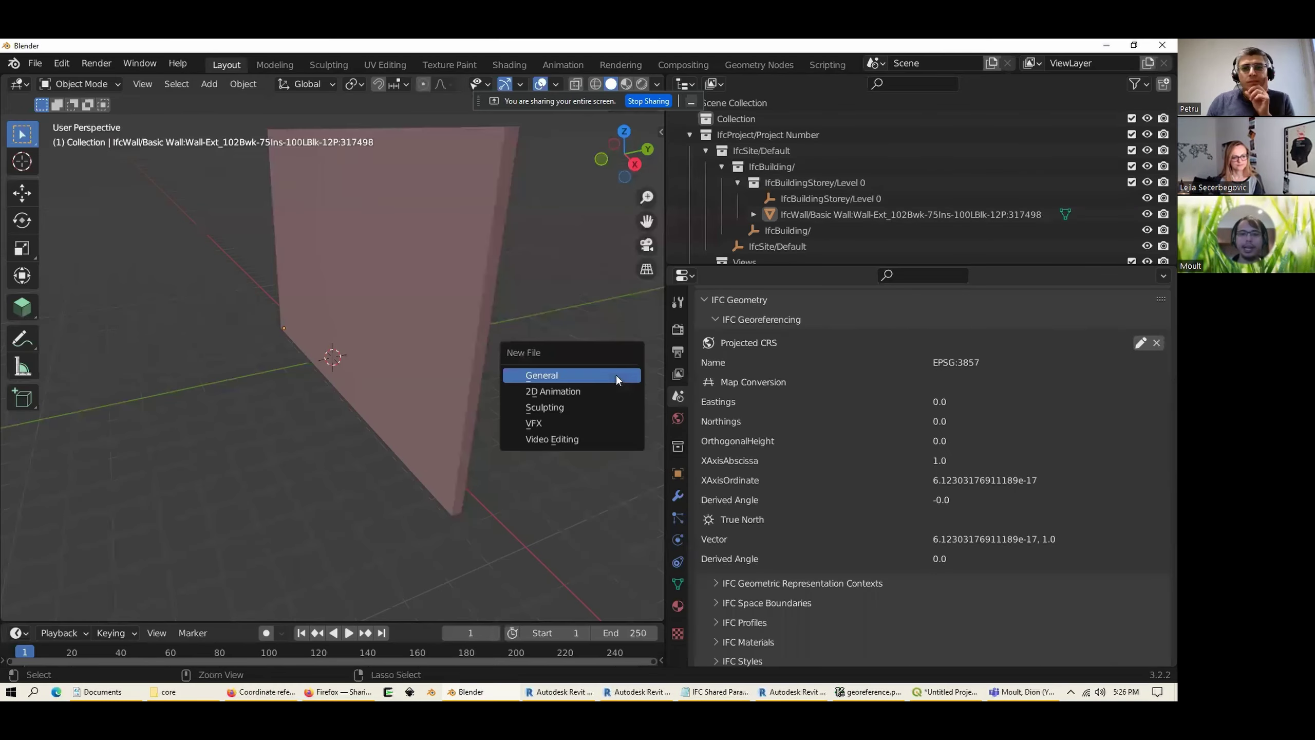
# Step: Start a new general scene without saving and load demo-ifc.ifc
pyautogui.click(617, 374)
pyautogui.click(616, 375)
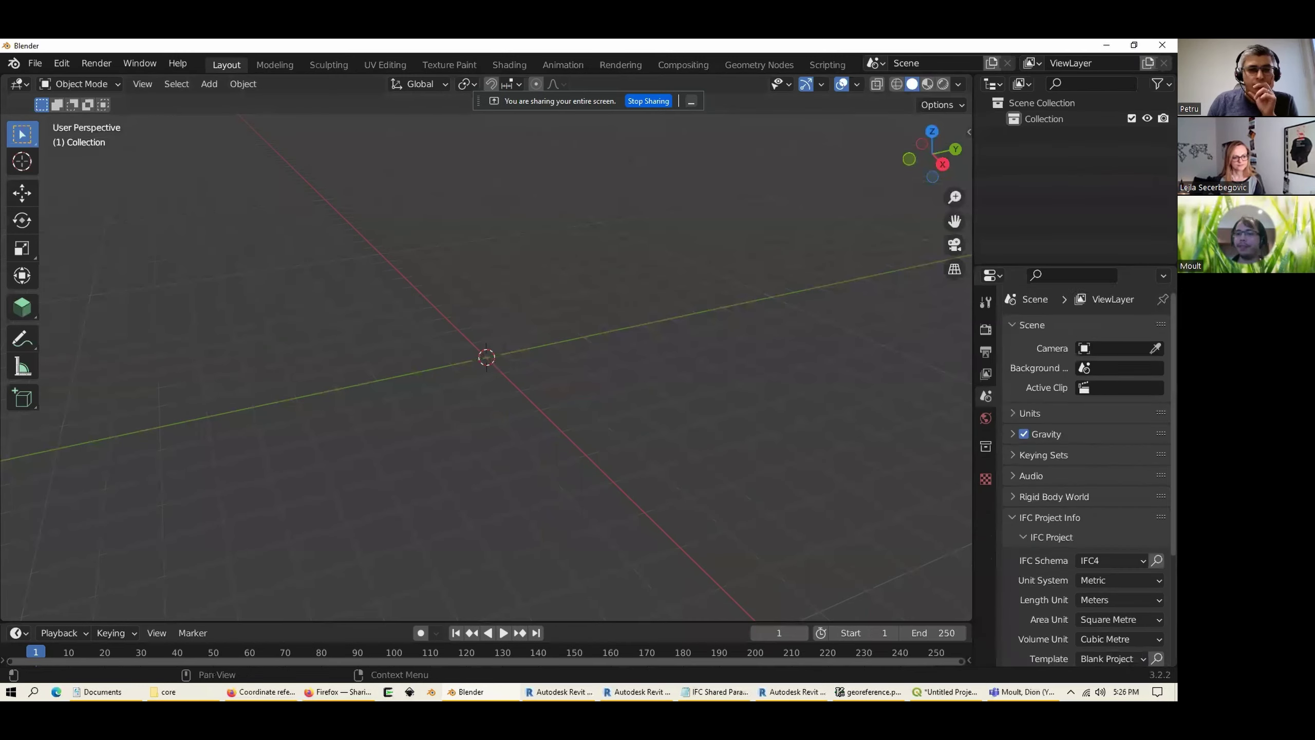
pyautogui.scroll(-6, 1088, 467)
pyautogui.click(1124, 527)
pyautogui.doubleClick(425, 457)
# Step: Show the IFC Georeferencing panel: EPSG:7856, GDA2020-7P, eastings and northings 0.0
pyautogui.click(986, 396)
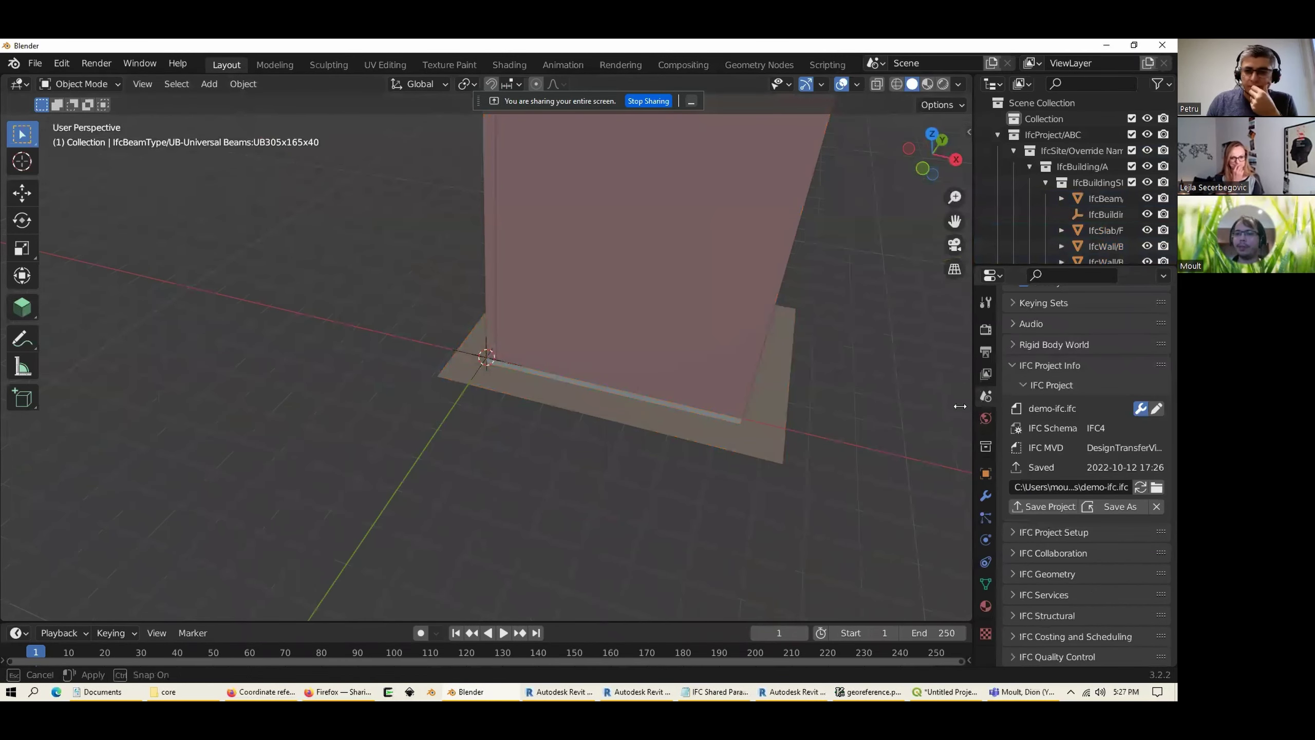
pyautogui.moveTo(973, 424); pyautogui.dragTo(857, 430)
pyautogui.scroll(-10, 967, 593)
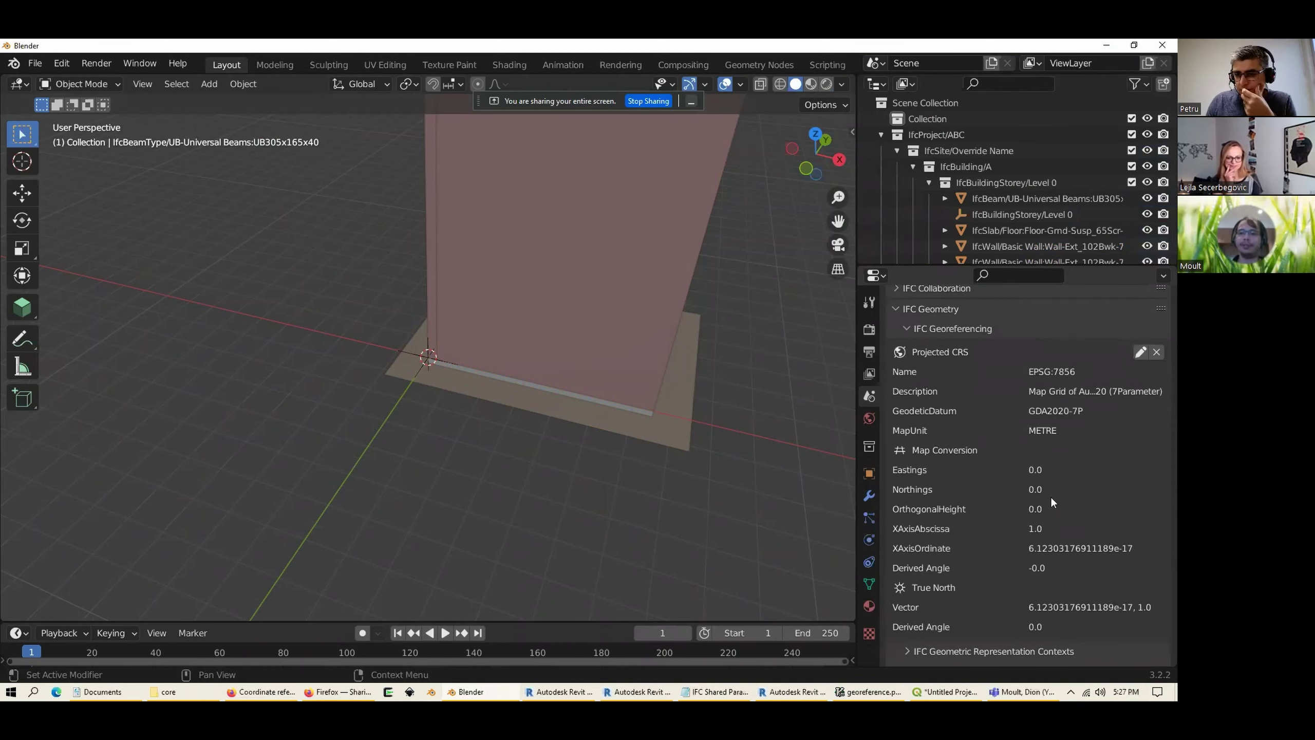
pyautogui.scroll(-2, 1051, 495)
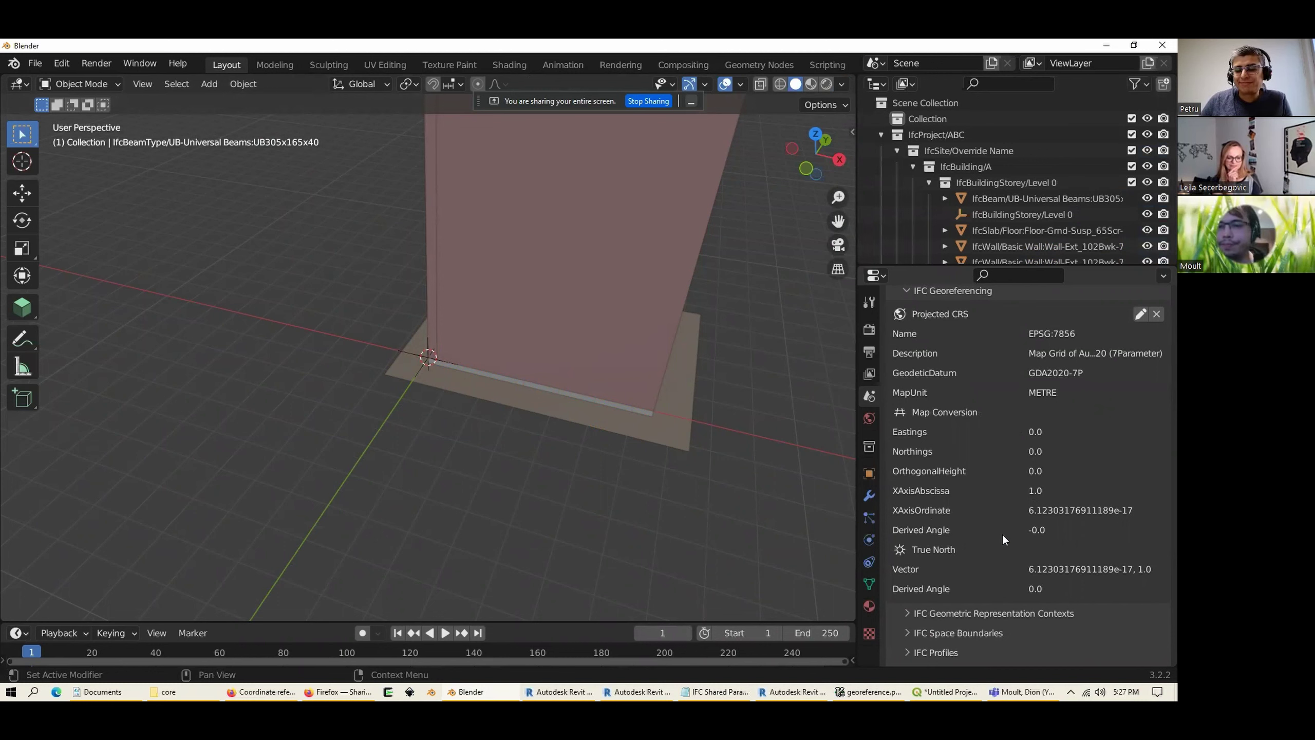
pyautogui.scroll(2, 1002, 533)
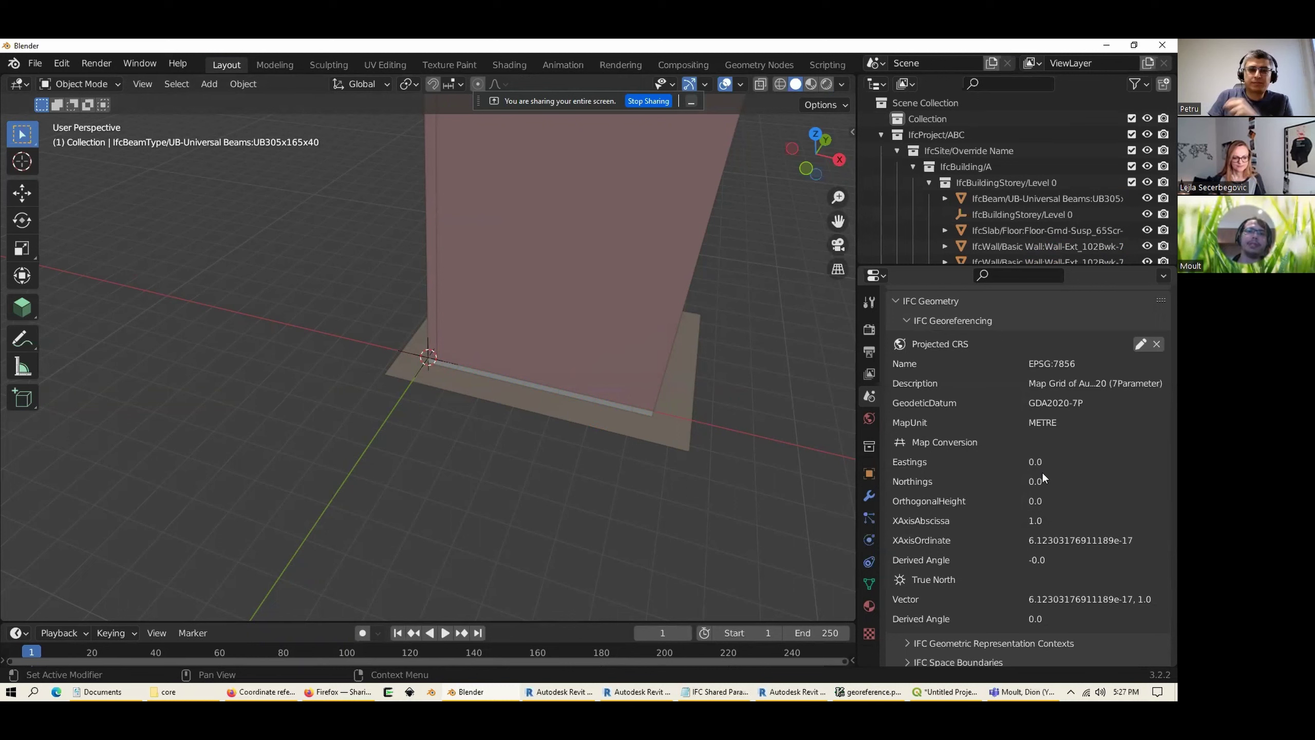
# Step: In top view, select the left exterior wall and then the bottom exterior wall
pyautogui.press('KP_7')
pyautogui.scroll(1, 643, 358)
pyautogui.keyDown('shift'); pyautogui.moveTo(518, 265); pyautogui.dragTo(393, 365, button='middle'); pyautogui.keyUp('shift')
pyautogui.click(346, 290)
pyautogui.click(218, 357)
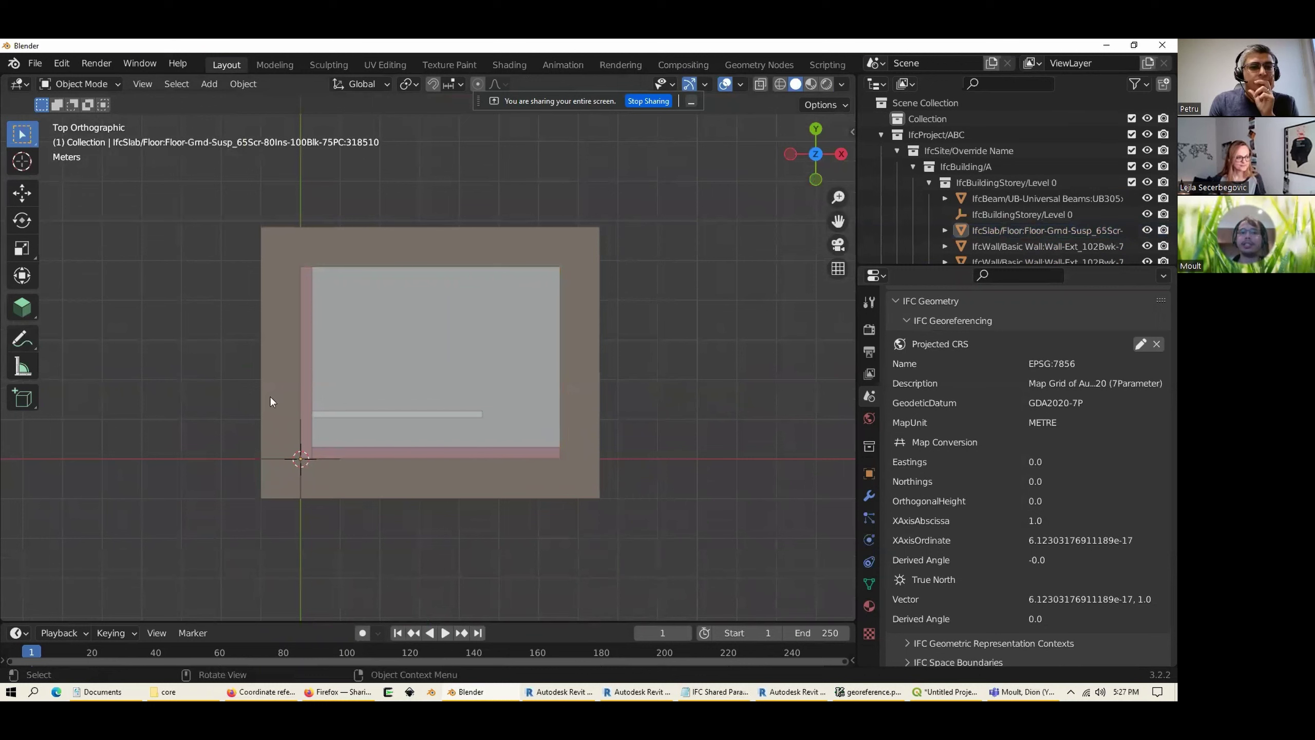
pyautogui.click(314, 422)
pyautogui.click(308, 498)
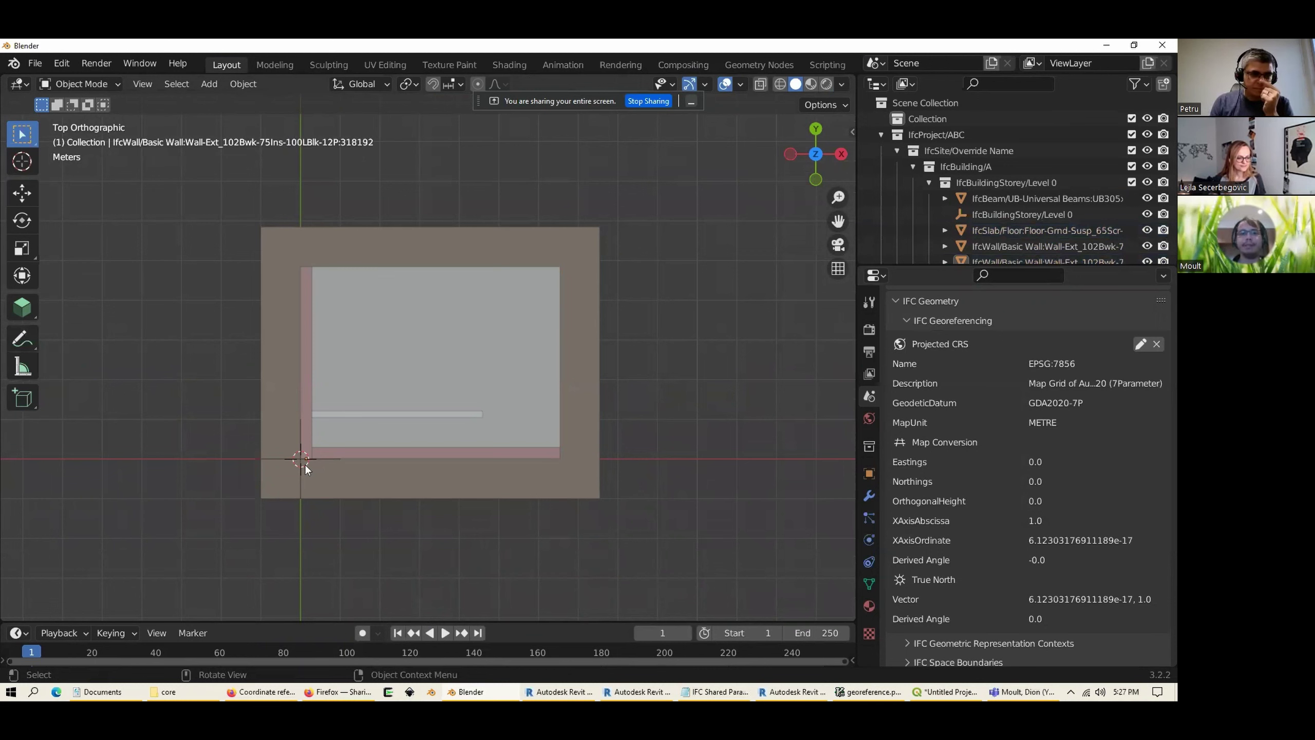
pyautogui.click(307, 368)
pyautogui.click(434, 454)
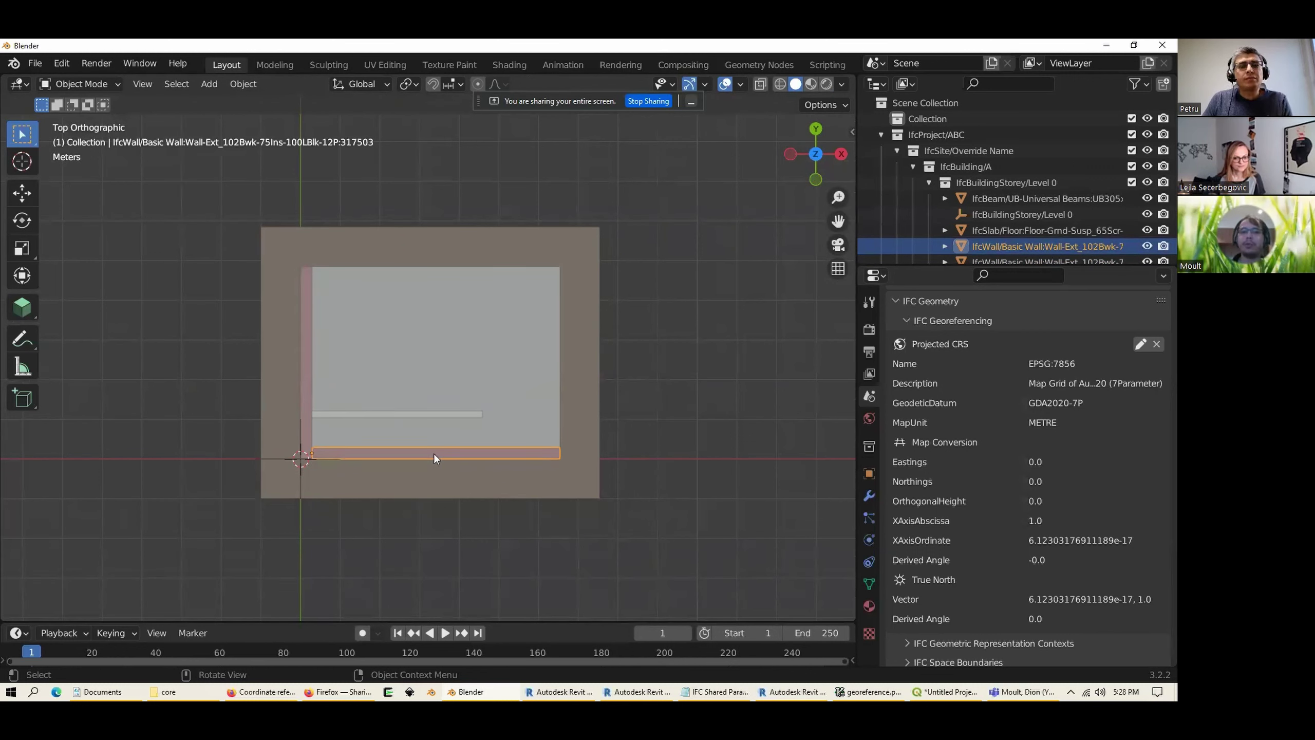
# Step: Select the left wall, the bottom wall, then the IfcSlab floor in turn
pyautogui.click(304, 370)
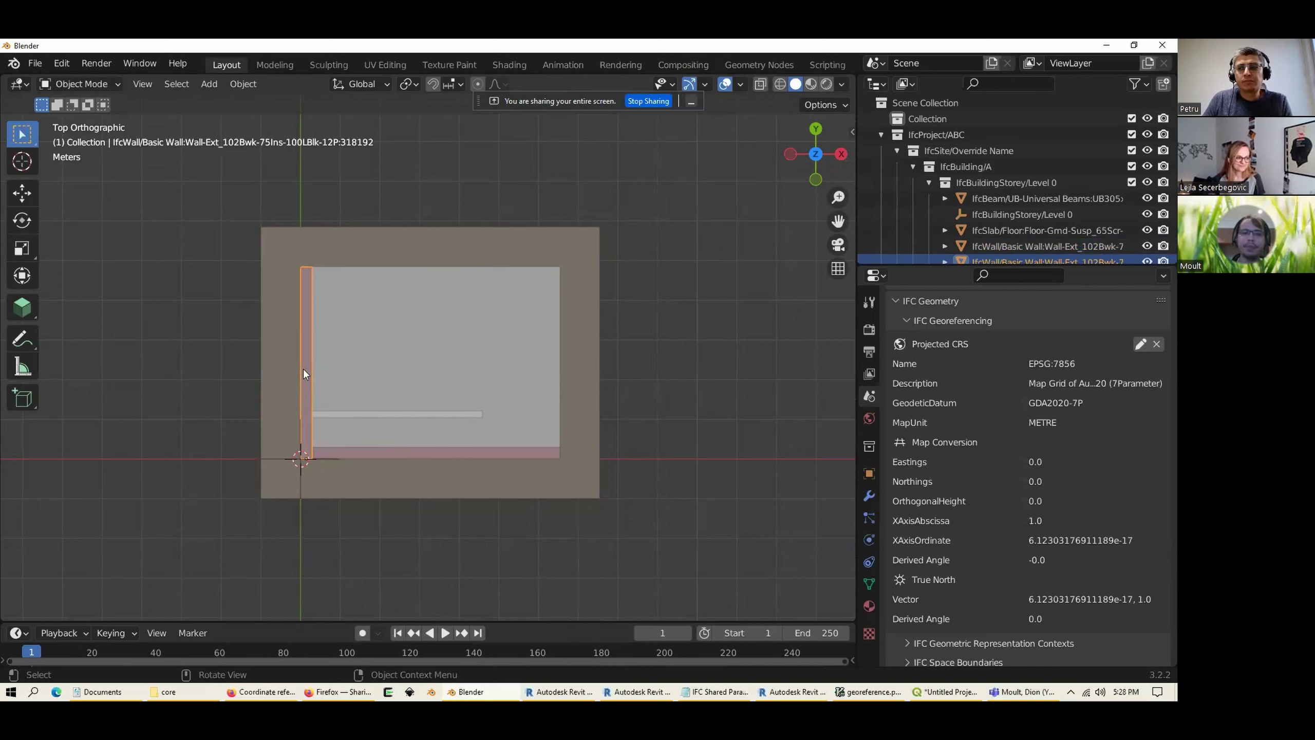
pyautogui.click(540, 454)
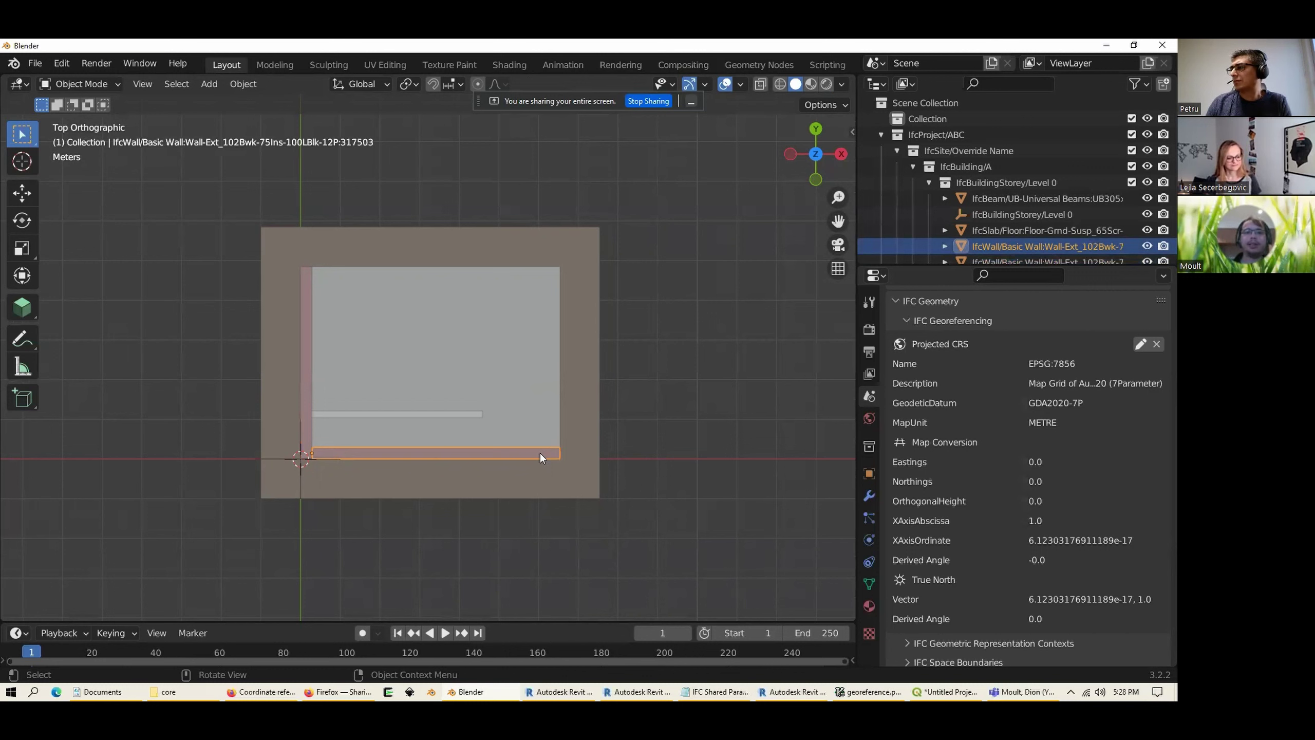
pyautogui.click(542, 397)
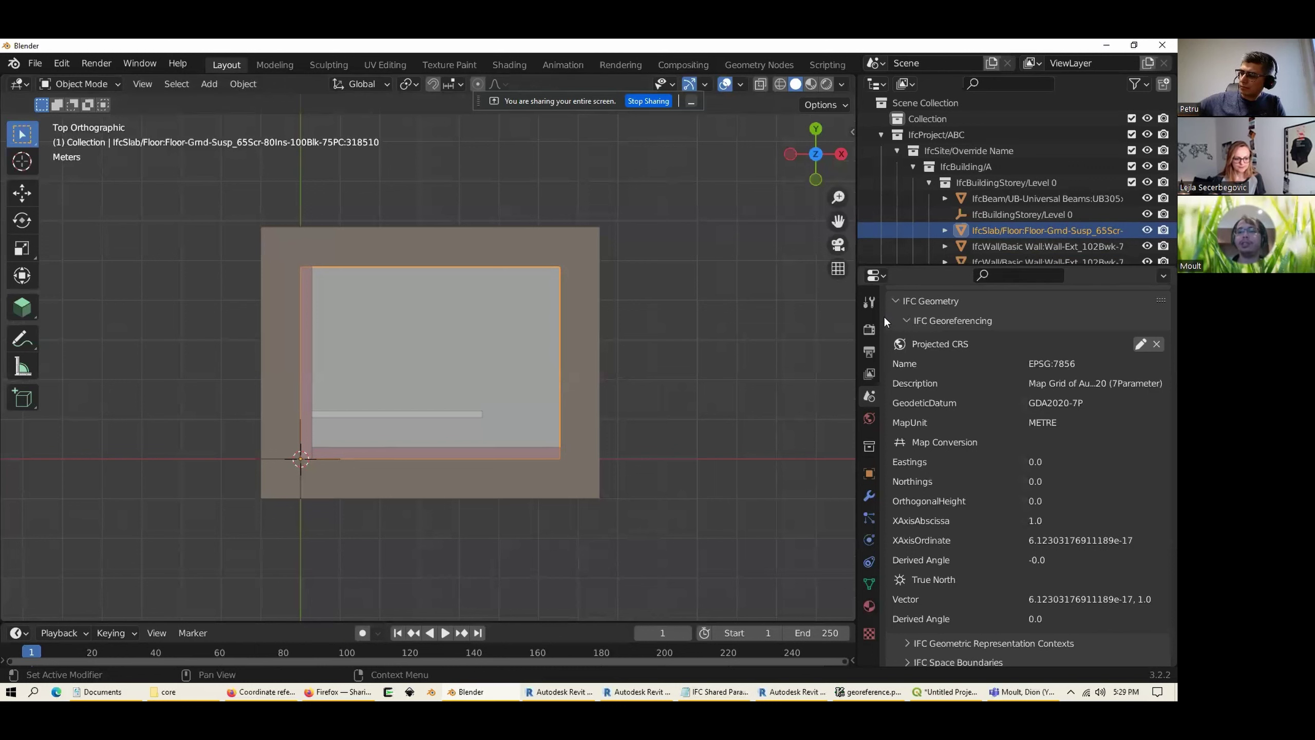
# Step: Zoom out, click empty space to deselect the floor slab, then zoom back in
pyautogui.scroll(-2, 526, 439)
pyautogui.click(565, 456)
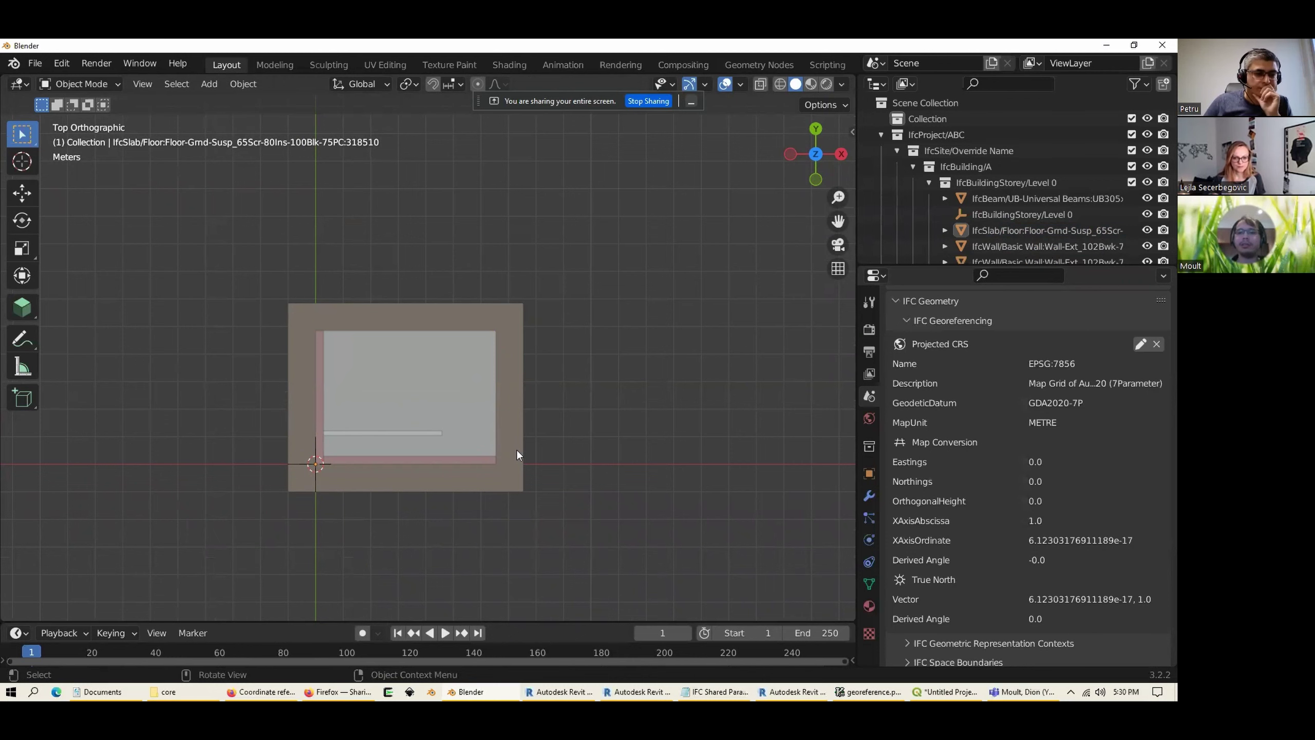
pyautogui.scroll(2, 518, 451)
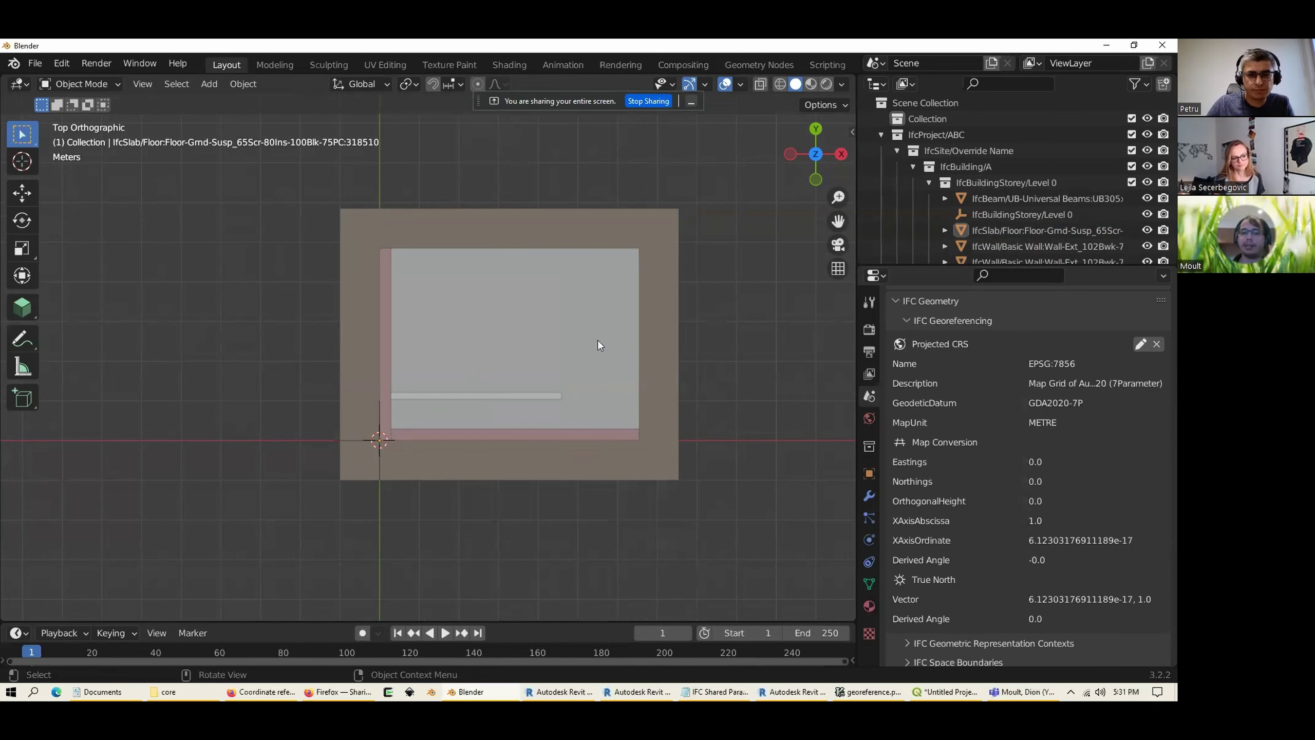
# Step: Back in Revit, check that the project base point reads N/S, E/W and Elev 0.0
pyautogui.hotkey('alt', 'Tab')
pyautogui.scroll(3, 764, 486)
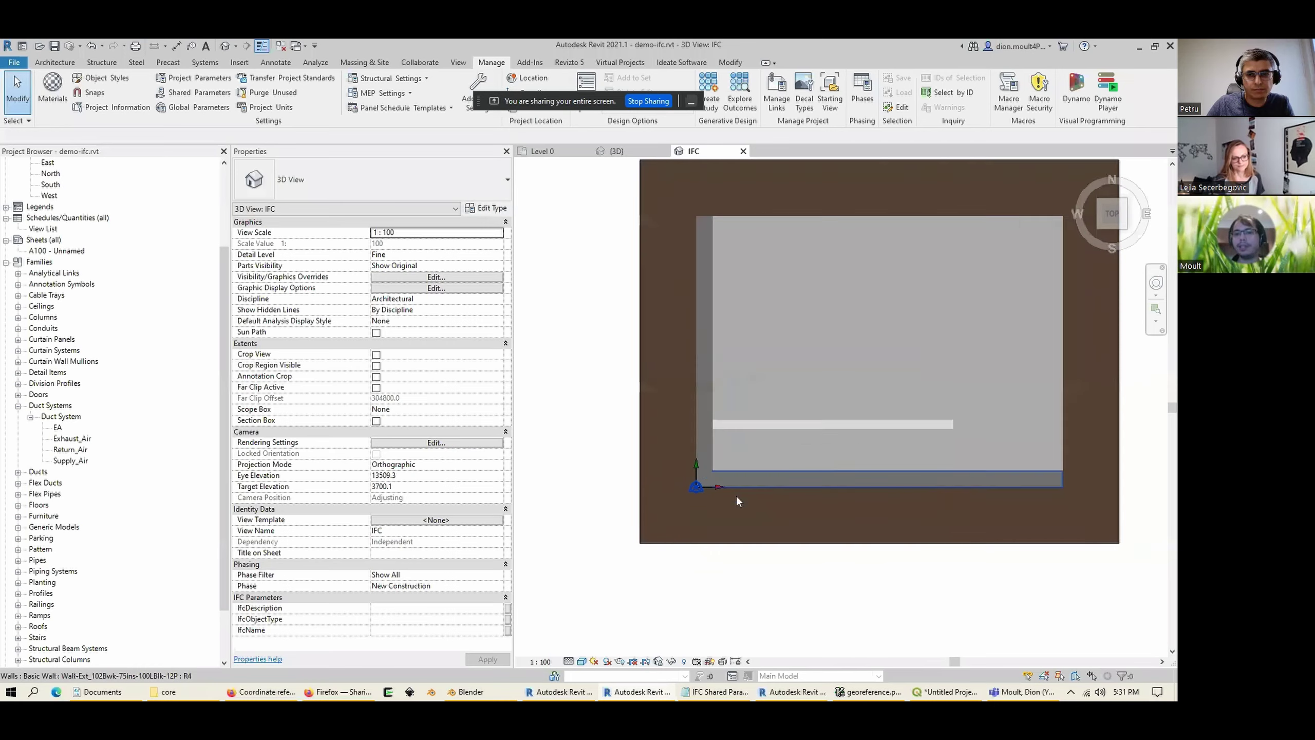
pyautogui.click(697, 491)
pyautogui.press('Escape')
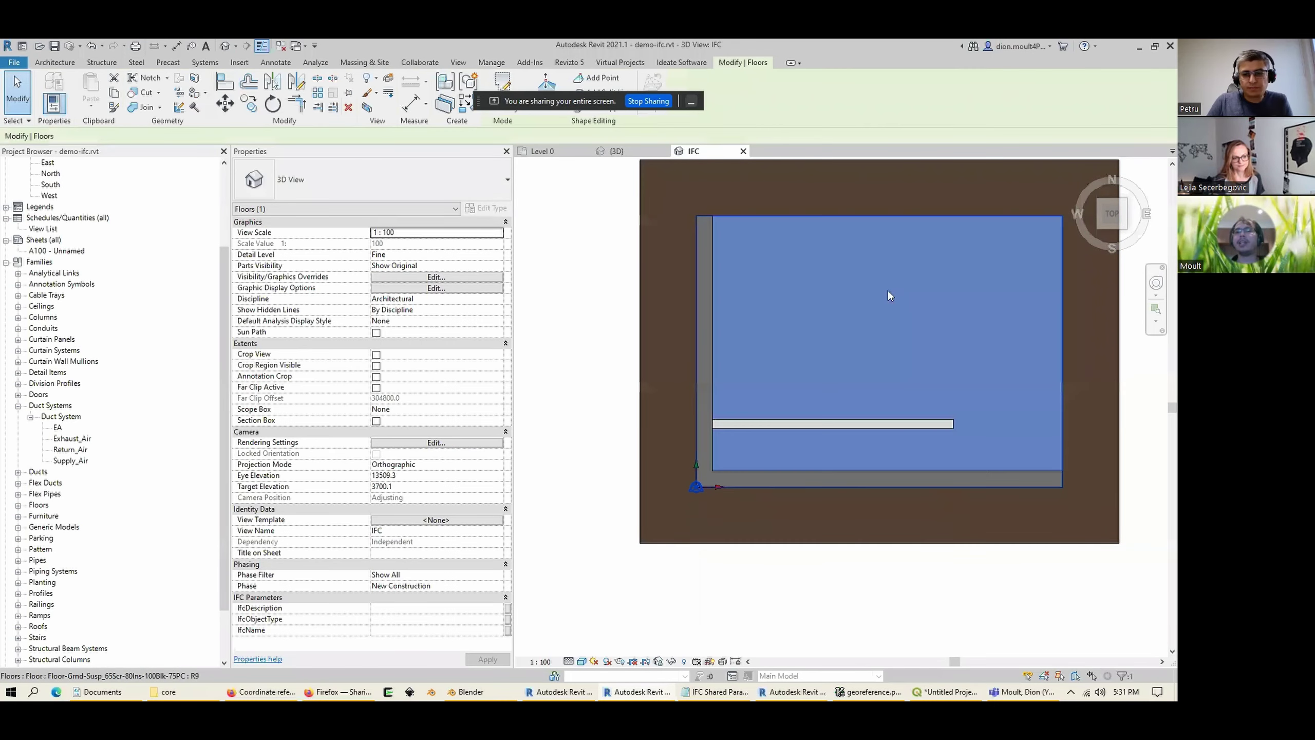
pyautogui.click(887, 290)
pyautogui.press('Escape')
pyautogui.click(696, 489)
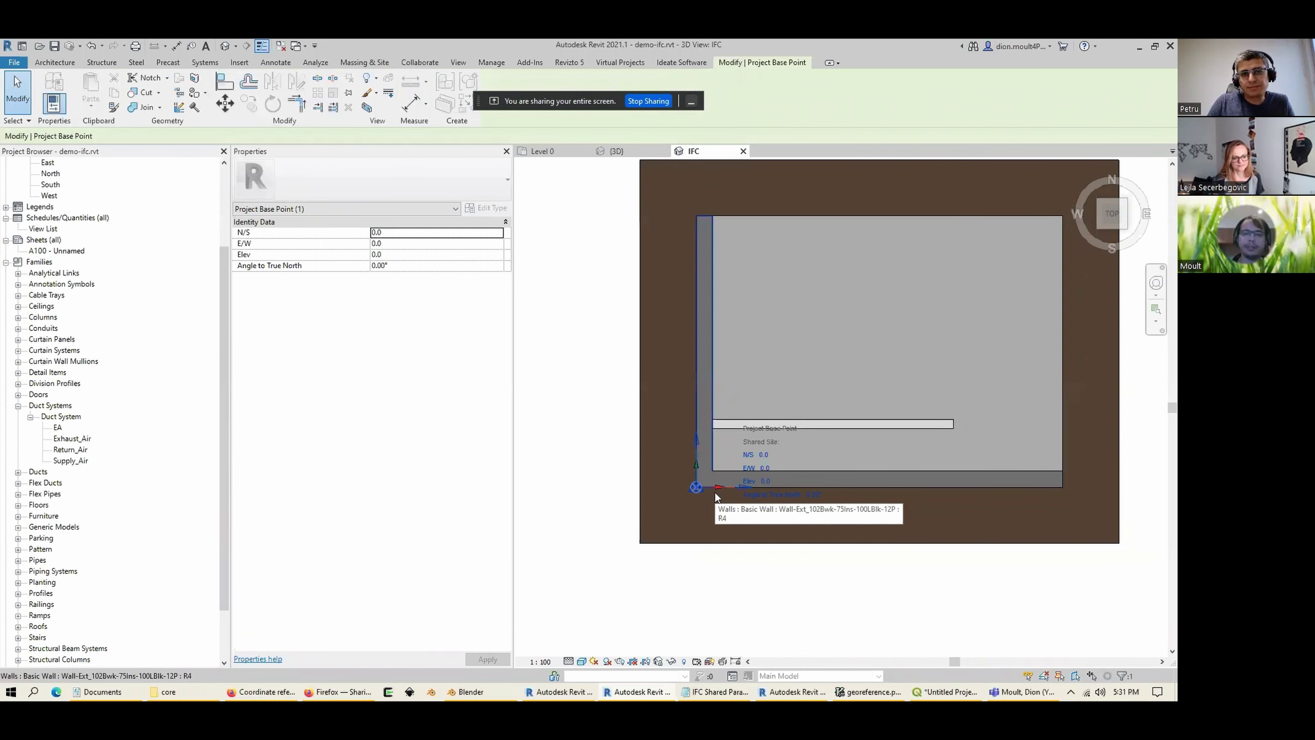
pyautogui.scroll(-3, 723, 500)
pyautogui.press('Escape')
pyautogui.scroll(3, 722, 500)
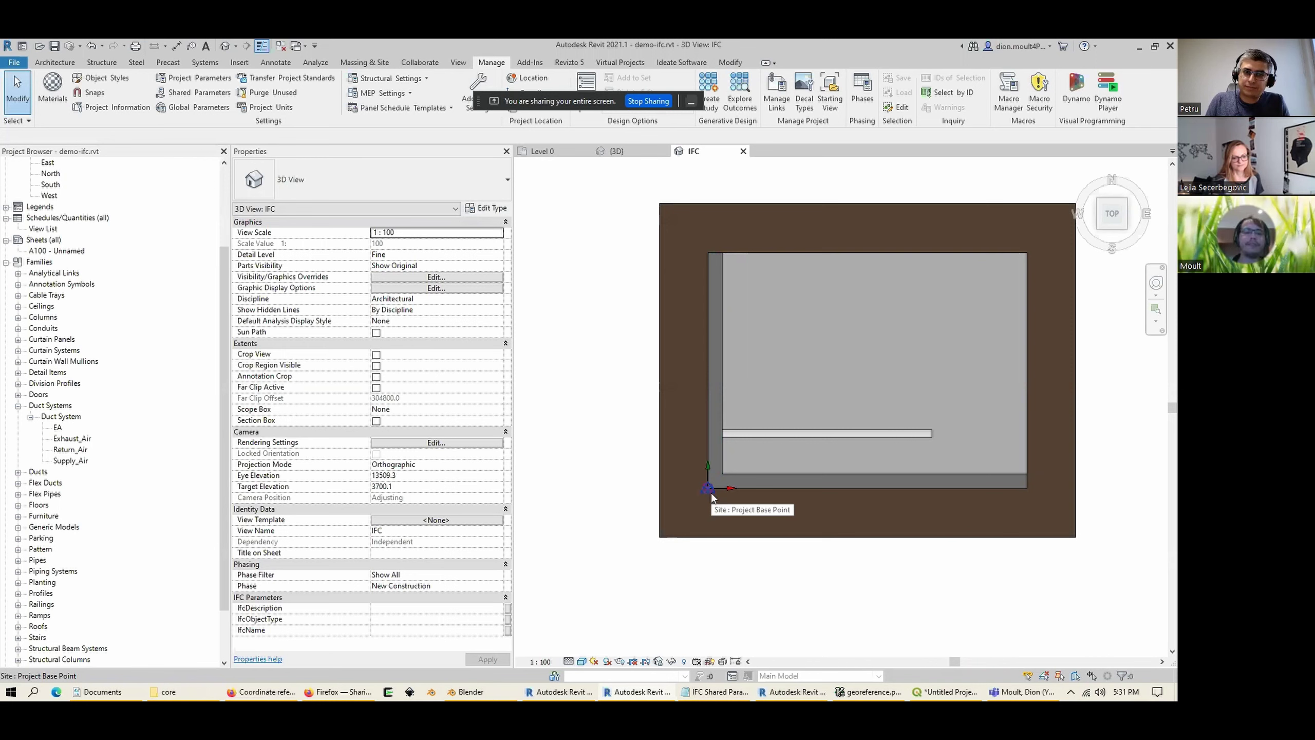
# Step: Select the coincident survey point, confirm it reads 0.0, and unclip it
pyautogui.press('Tab')
pyautogui.click(711, 492)
pyautogui.click(687, 467)
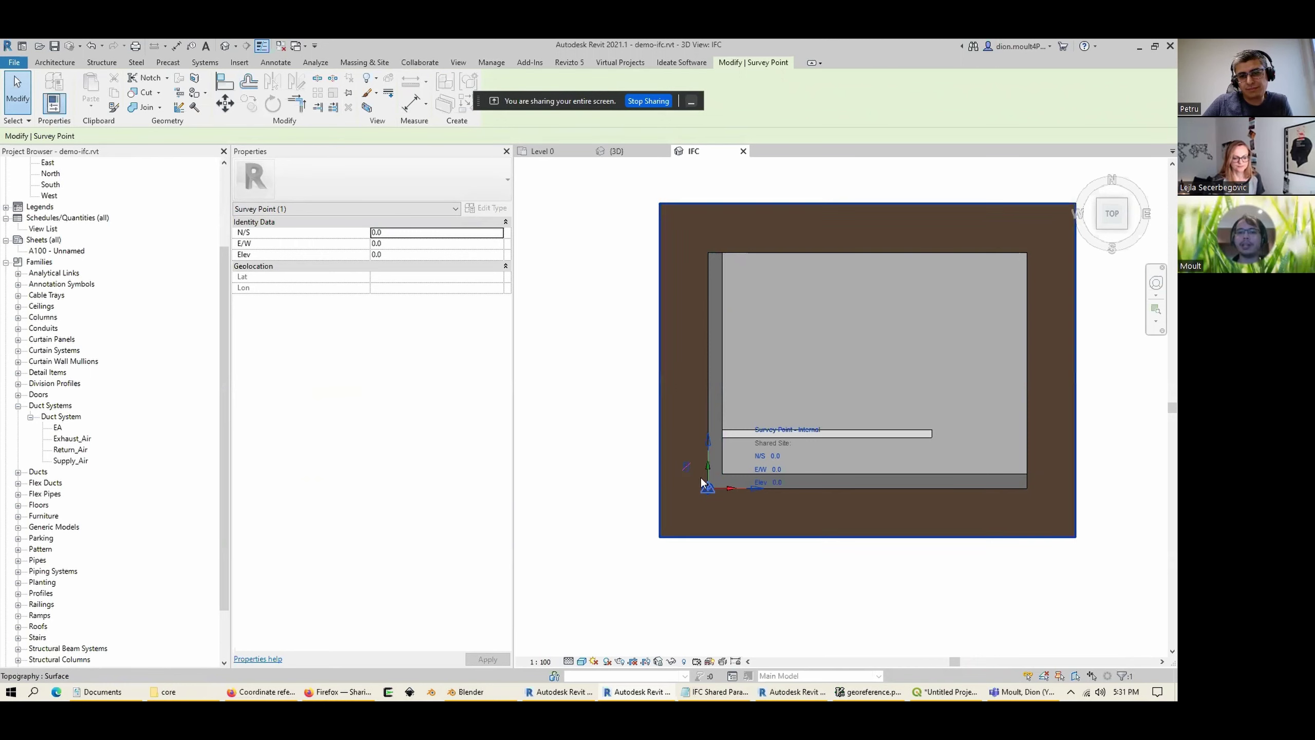
pyautogui.press('Escape')
pyautogui.moveTo(483, 103); pyautogui.dragTo(343, 436)
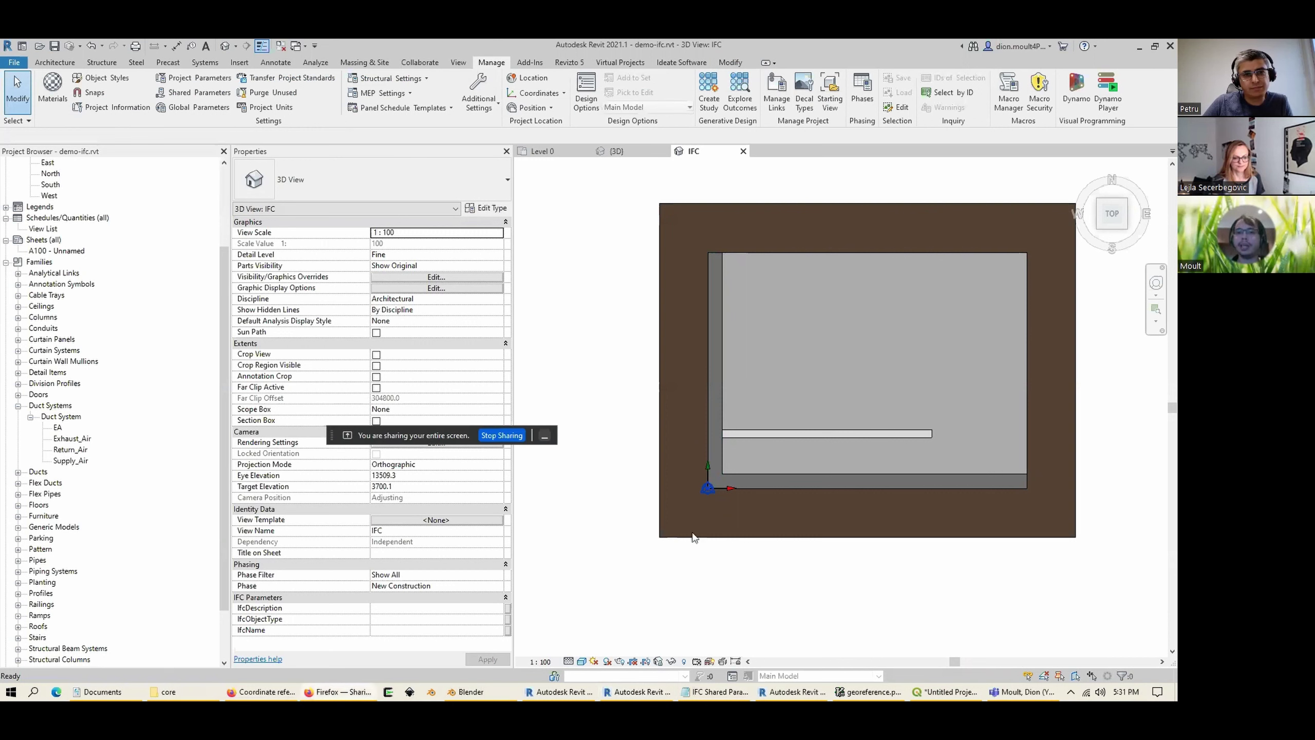
# Step: Try Specify Coordinates at Point, cycling overlapping pick targets to the internal origin, then cancel it
pyautogui.click(709, 487)
pyautogui.moveTo(347, 437); pyautogui.dragTo(915, 638)
pyautogui.click(790, 580)
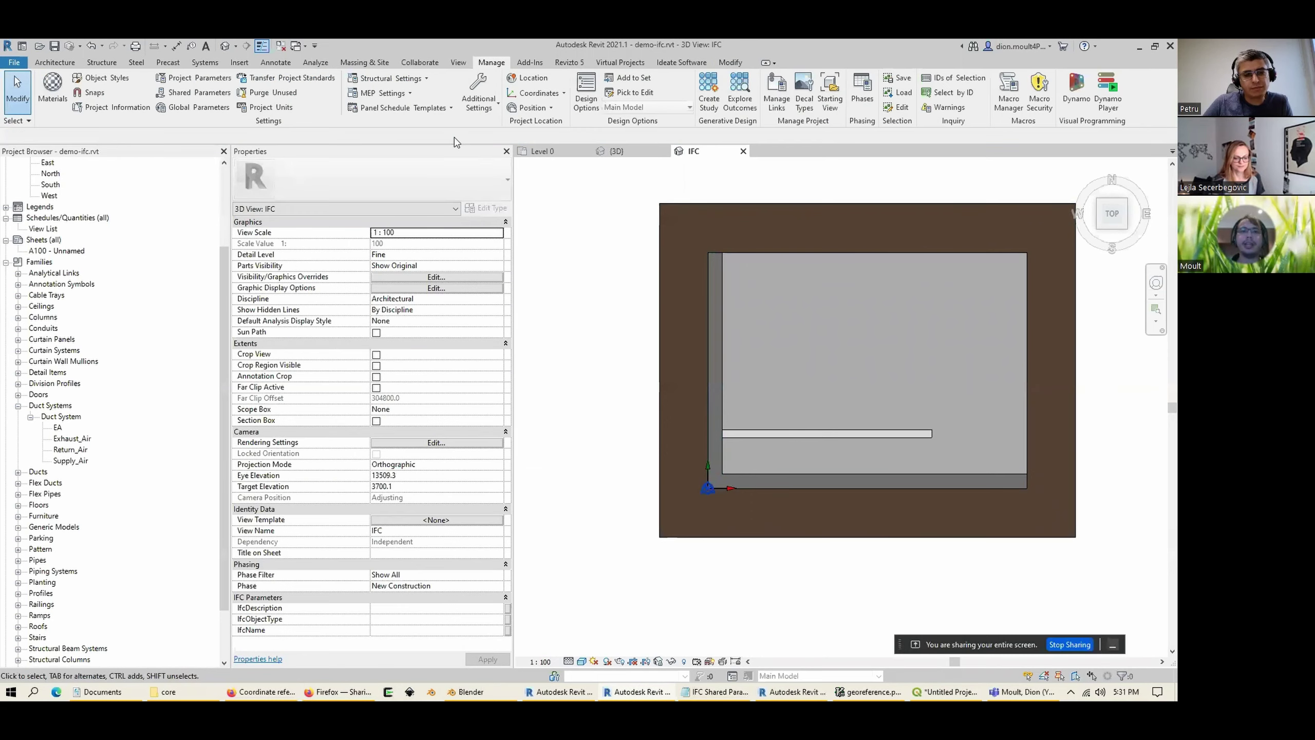
pyautogui.click(538, 93)
pyautogui.click(562, 184)
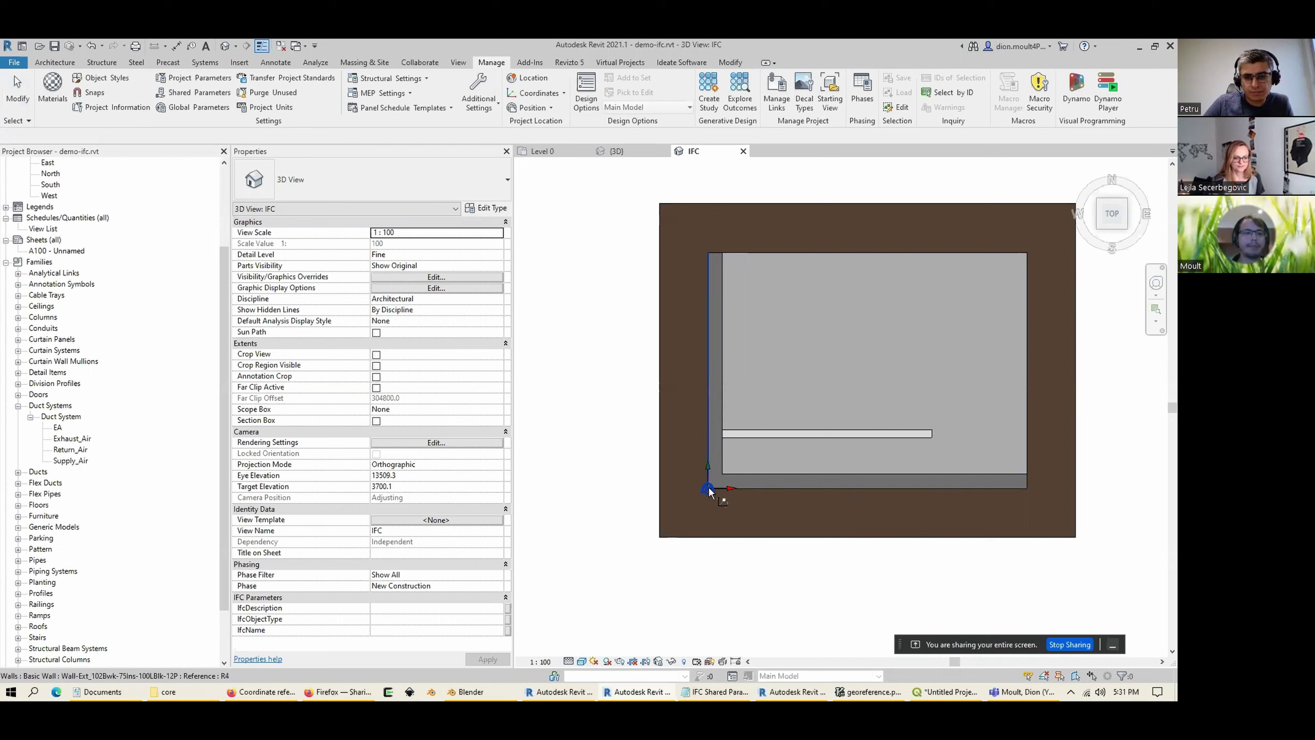
pyautogui.press('Tab')
pyautogui.press('Tab')
pyautogui.press('Tab')
pyautogui.press('Tab')
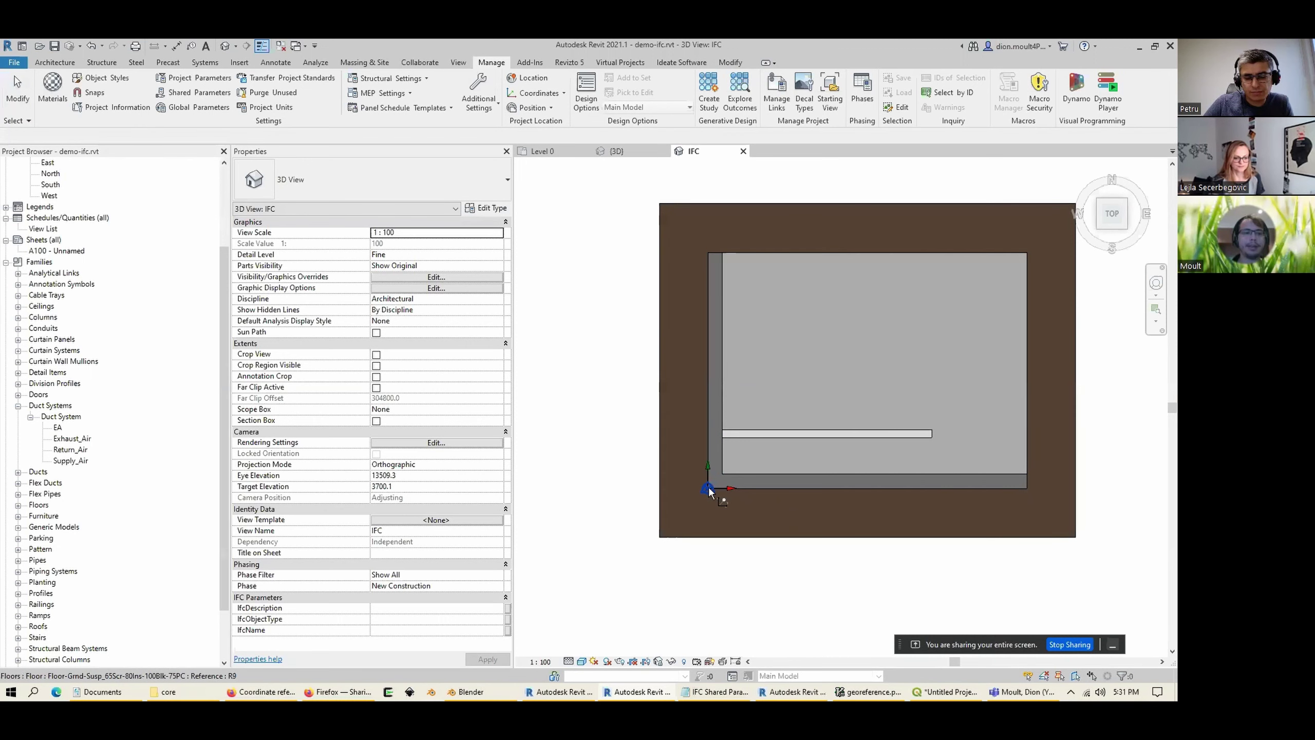
pyautogui.press('Tab')
pyautogui.press('Tab')
pyautogui.press('Tab')
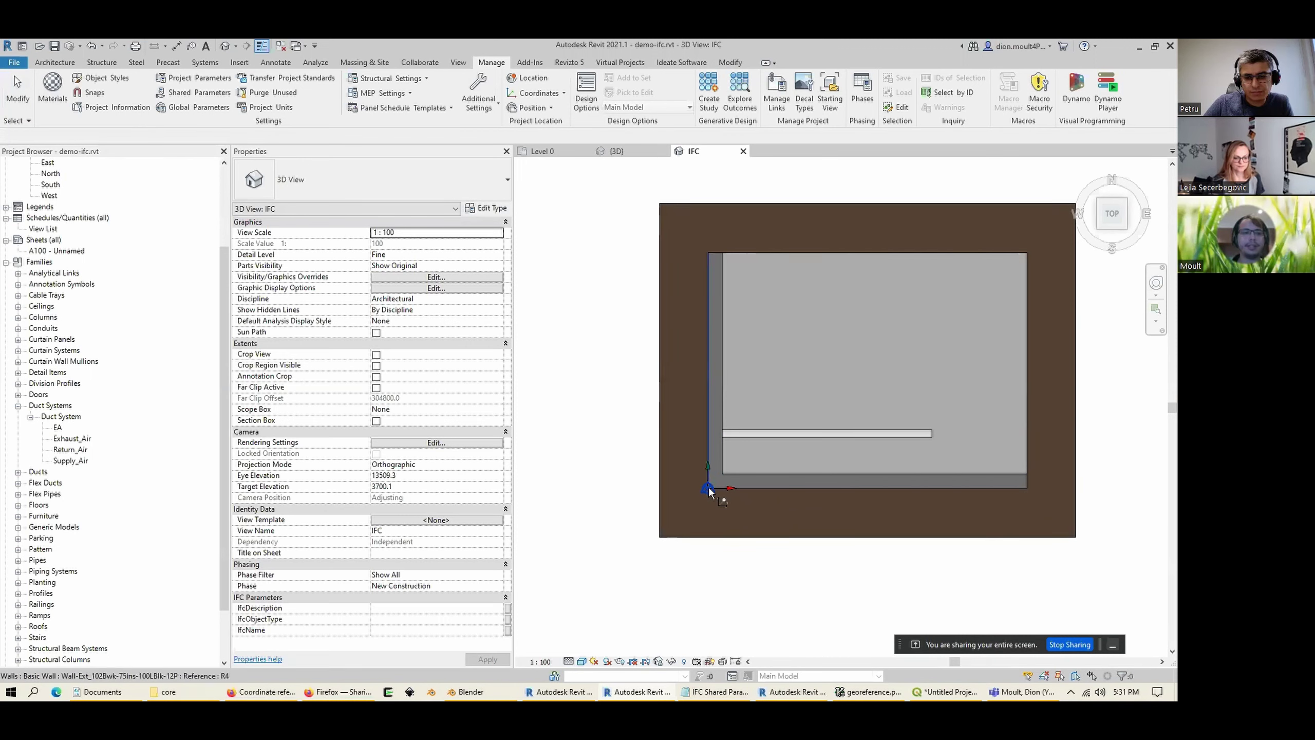
pyautogui.press('Tab')
pyautogui.press('Tab')
pyautogui.press('Tab')
pyautogui.press('Tab')
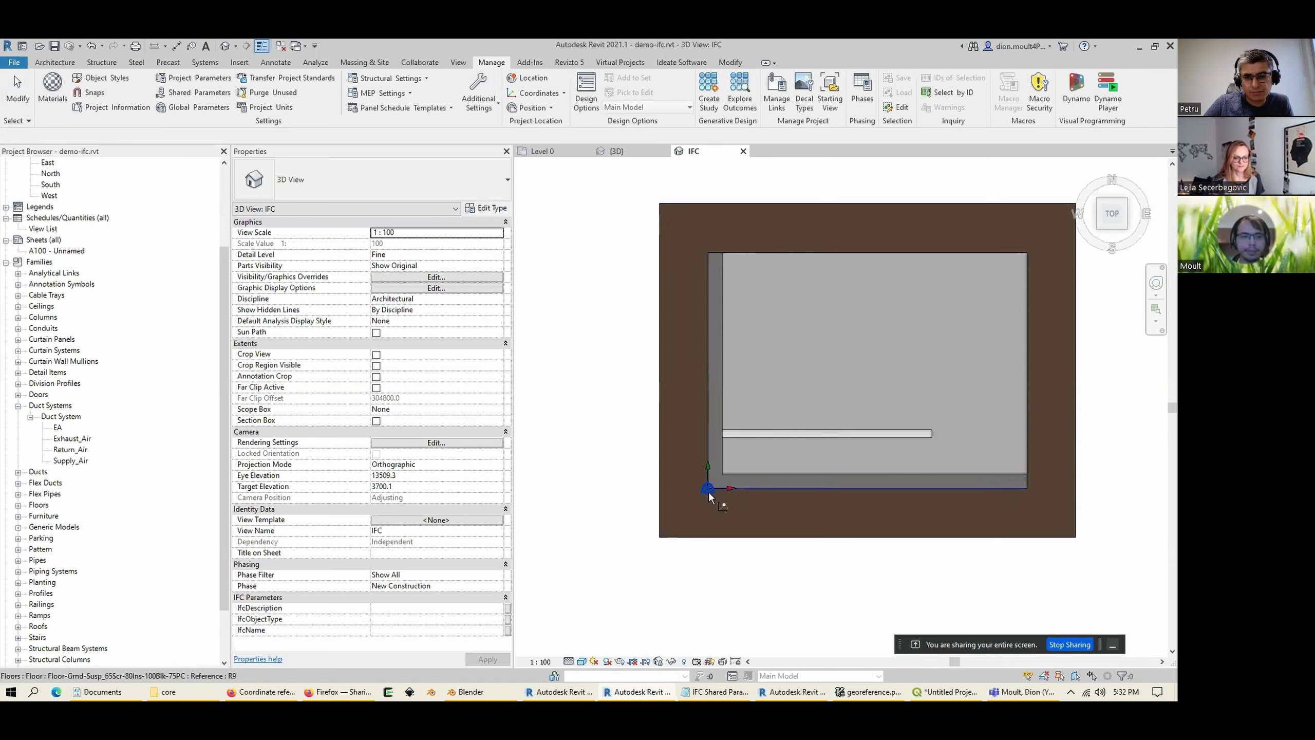
pyautogui.press('Tab')
pyautogui.press('Tab')
pyautogui.press('Tab')
pyautogui.press('Tab')
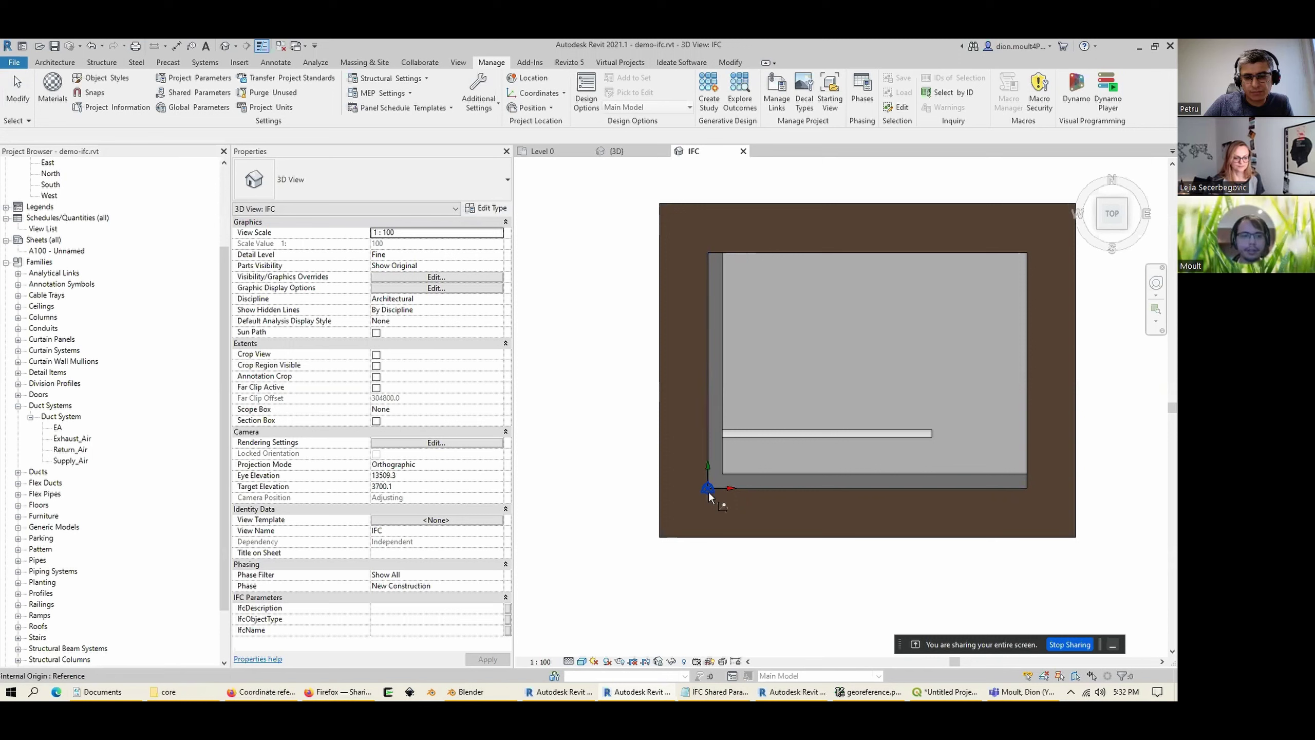
pyautogui.press('Tab')
pyautogui.press('Tab')
pyautogui.click(709, 492)
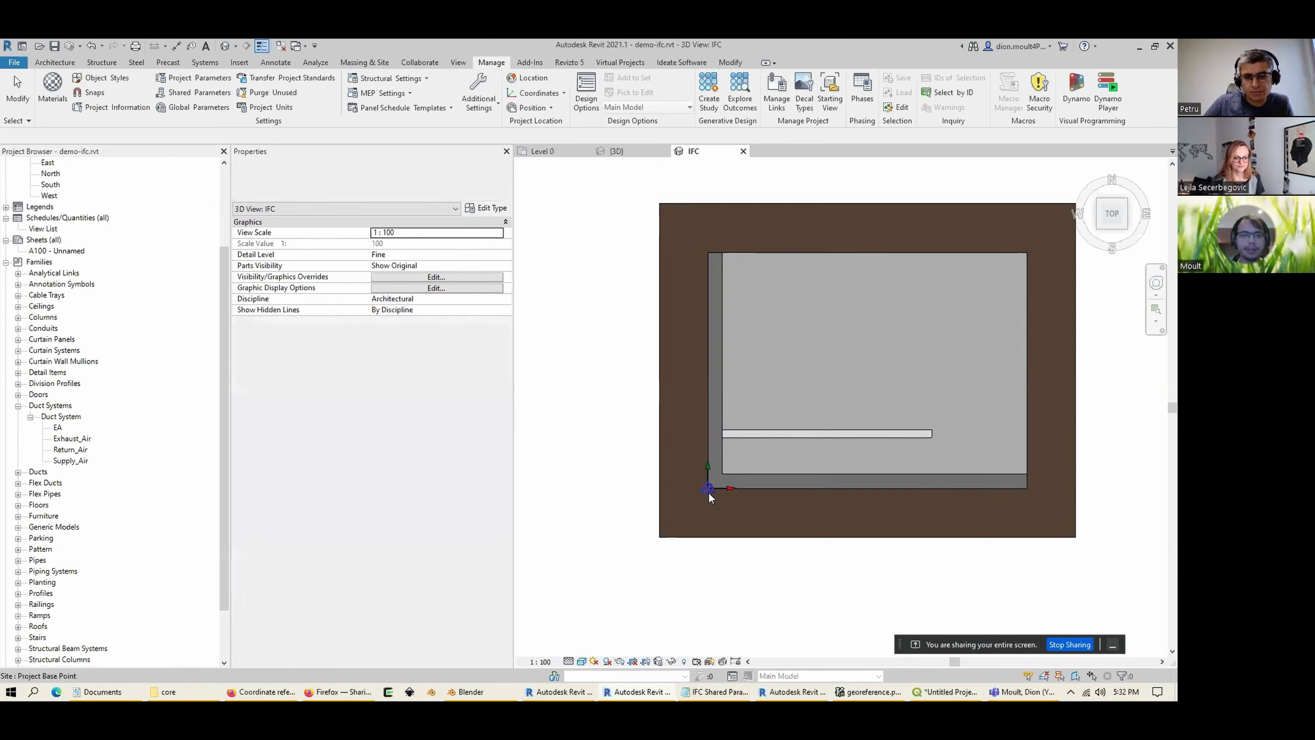
# Step: Temporarily hide the topography, walls and floor, leaving the beam beside the base point
pyautogui.click(782, 513)
pyautogui.press('h')
pyautogui.press('h')
pyautogui.click(792, 481)
pyautogui.click(720, 433)
pyautogui.moveTo(787, 527); pyautogui.dragTo(761, 521)
pyautogui.click(761, 521)
# Step: Specify coordinates at the project base point as N/S 10000, E/W 20000, then verify the values
pyautogui.click(536, 93)
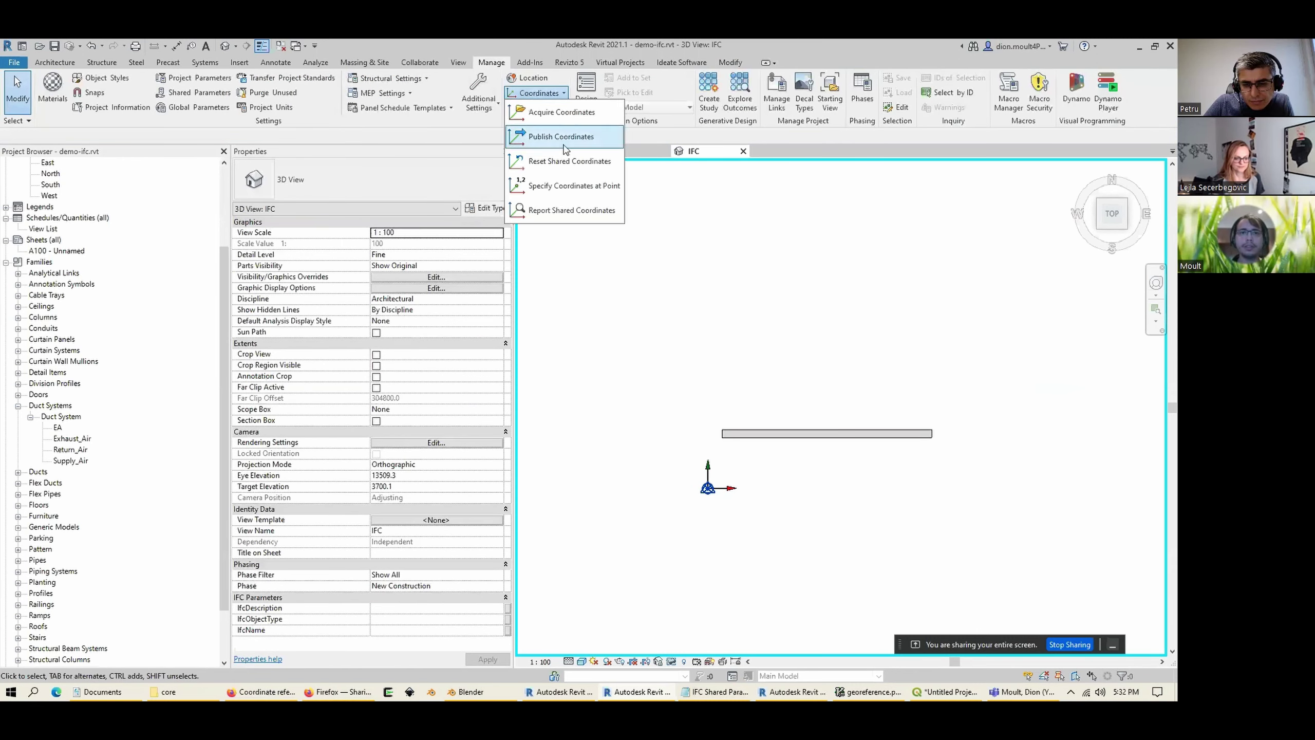
pyautogui.click(570, 185)
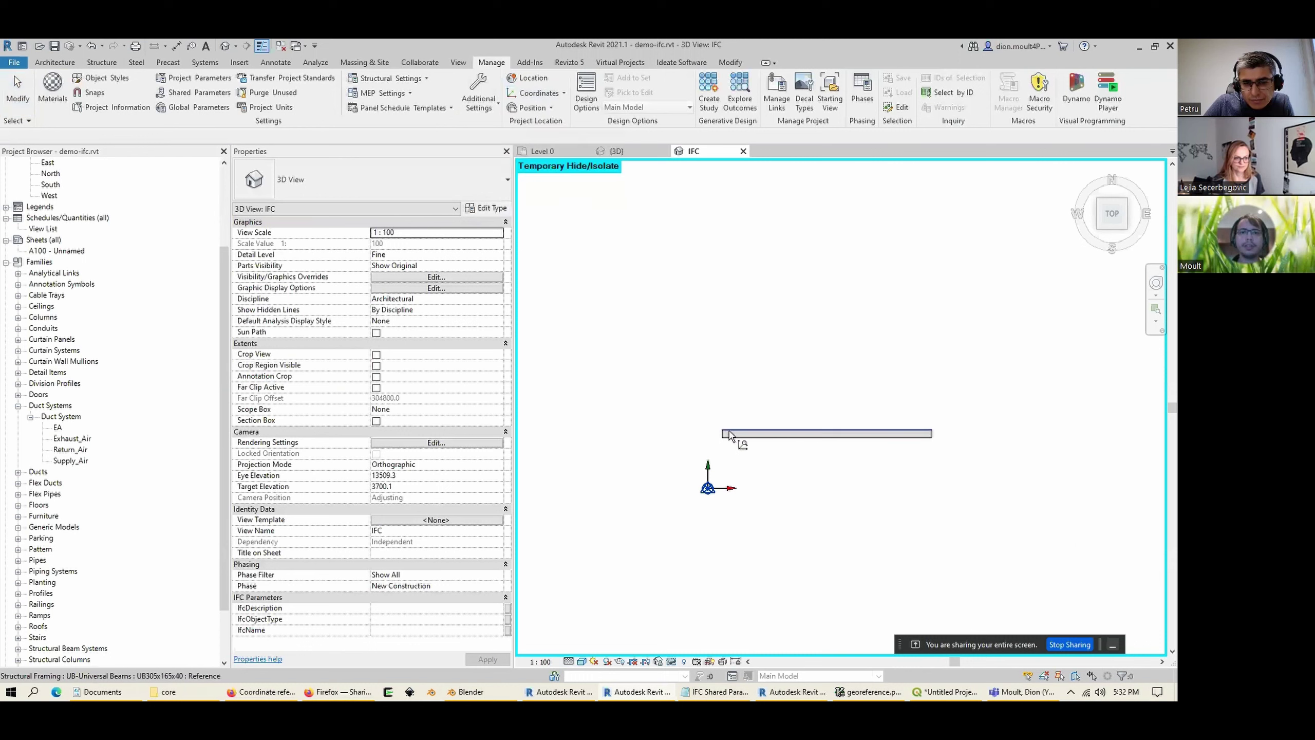
pyautogui.click(698, 495)
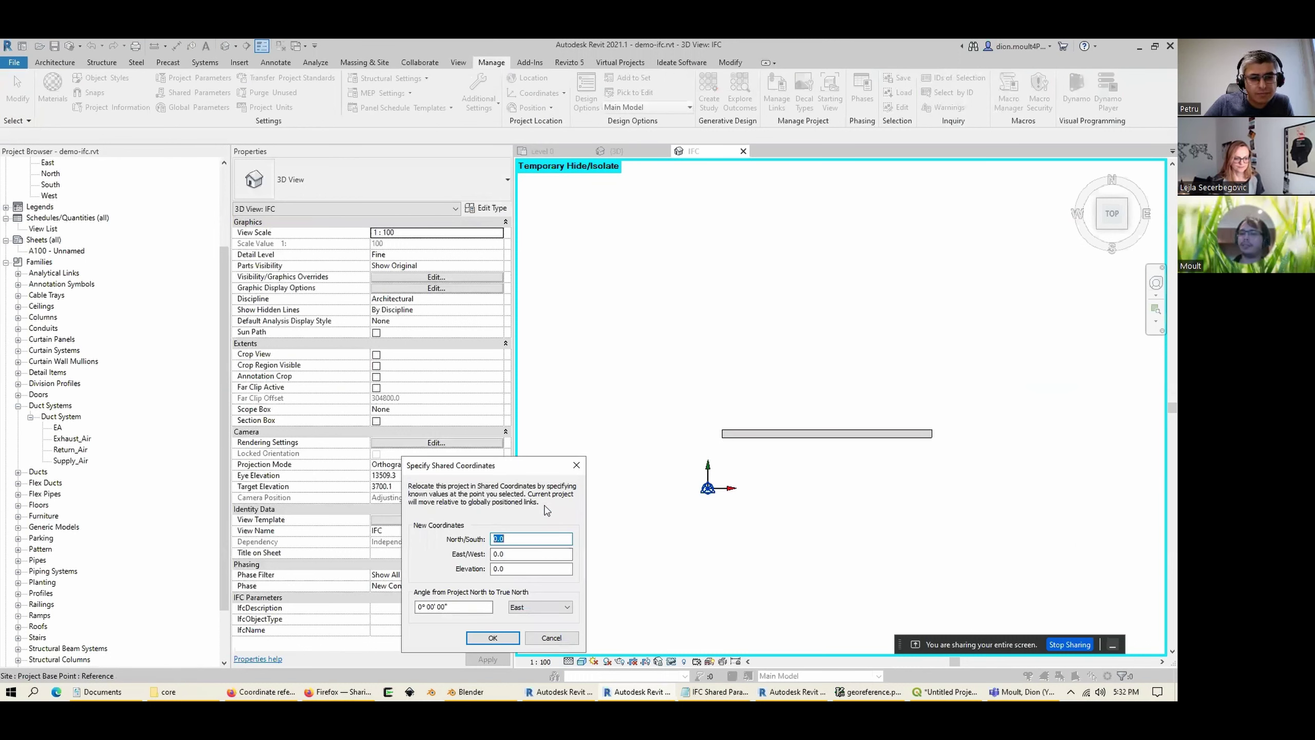
pyautogui.write('10000')
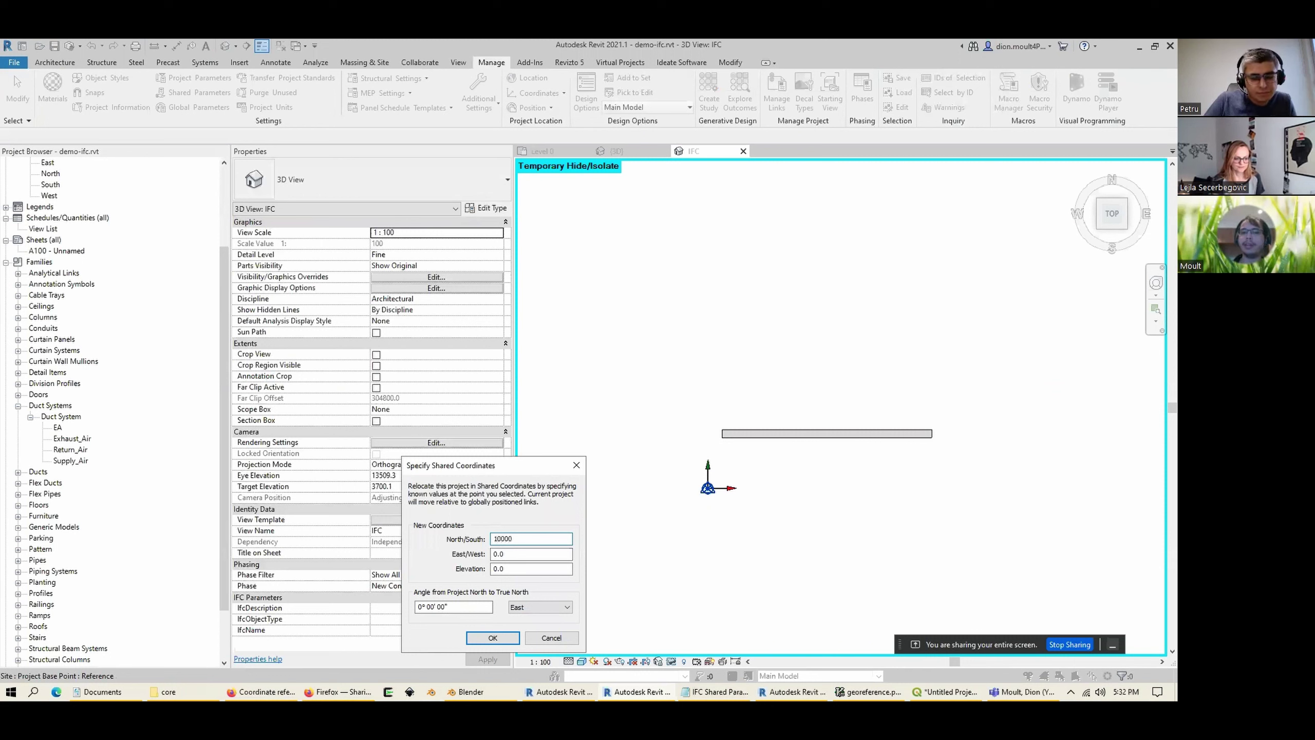
pyautogui.press('Tab')
pyautogui.write('20000')
pyautogui.press('Tab')
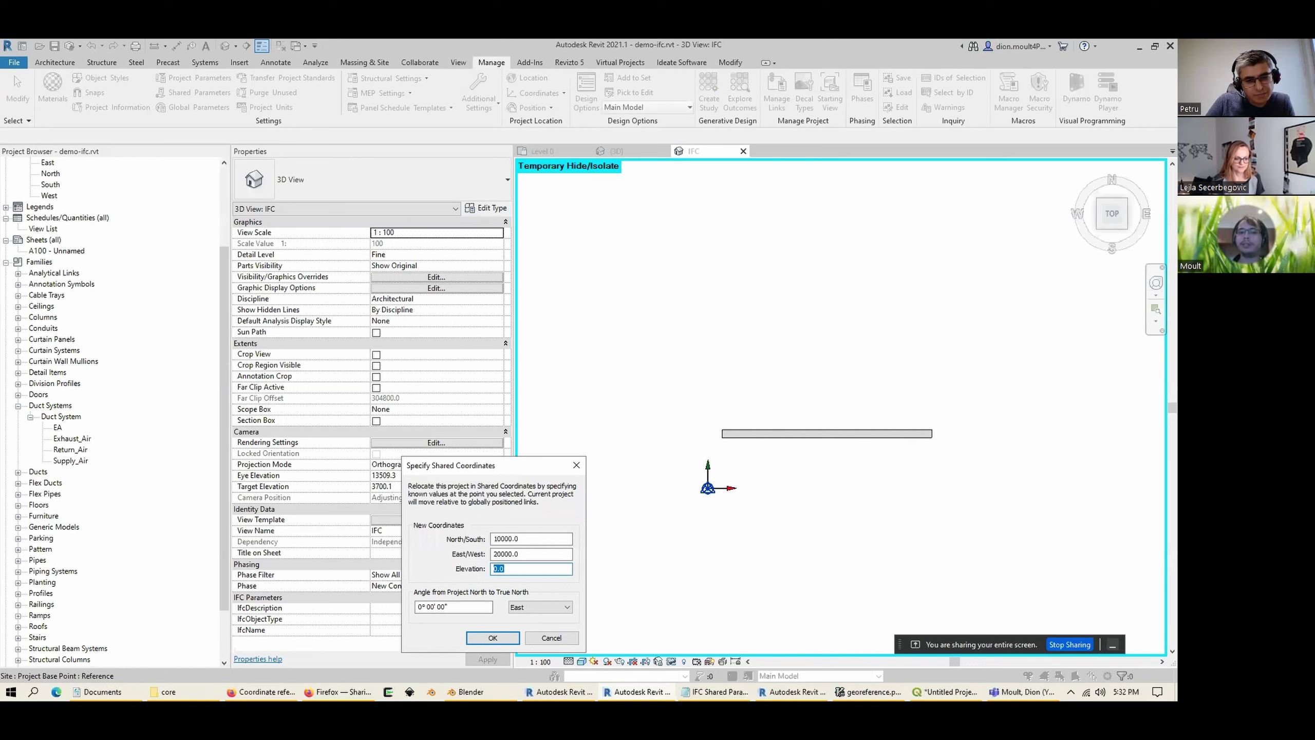
pyautogui.click(487, 640)
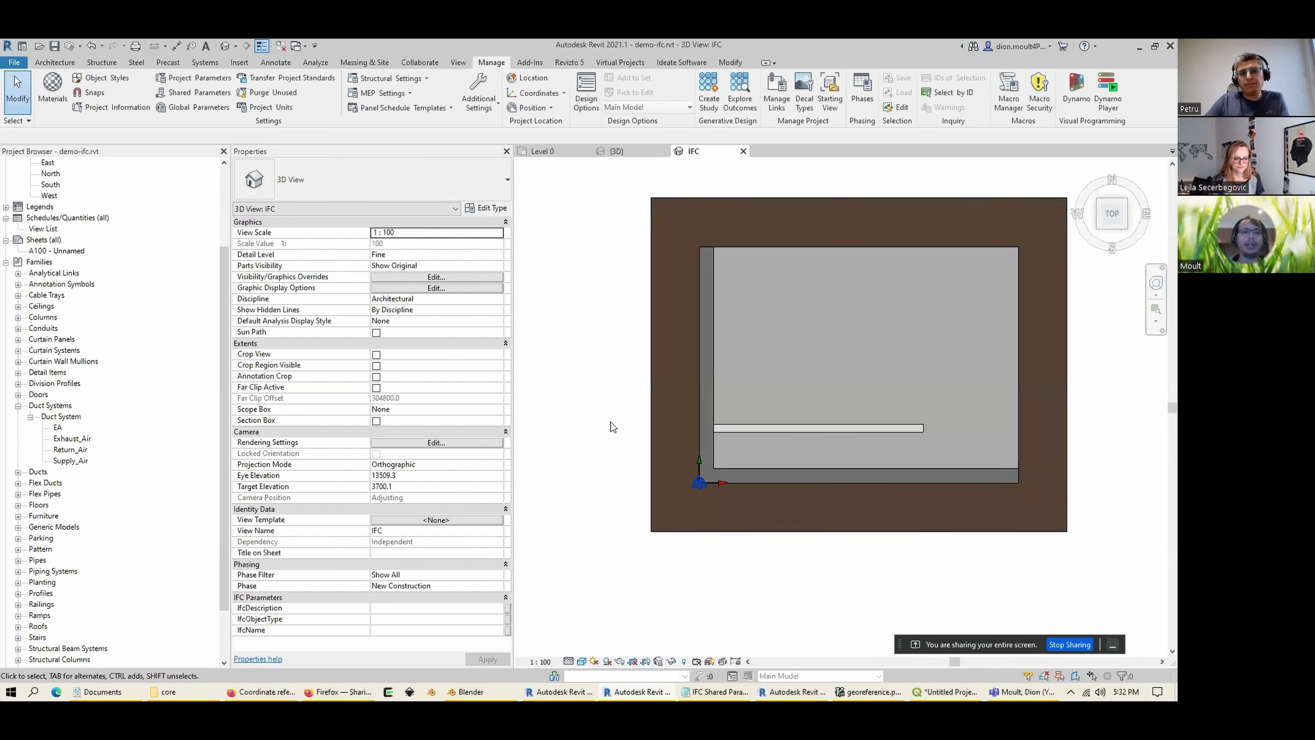
pyautogui.click(700, 484)
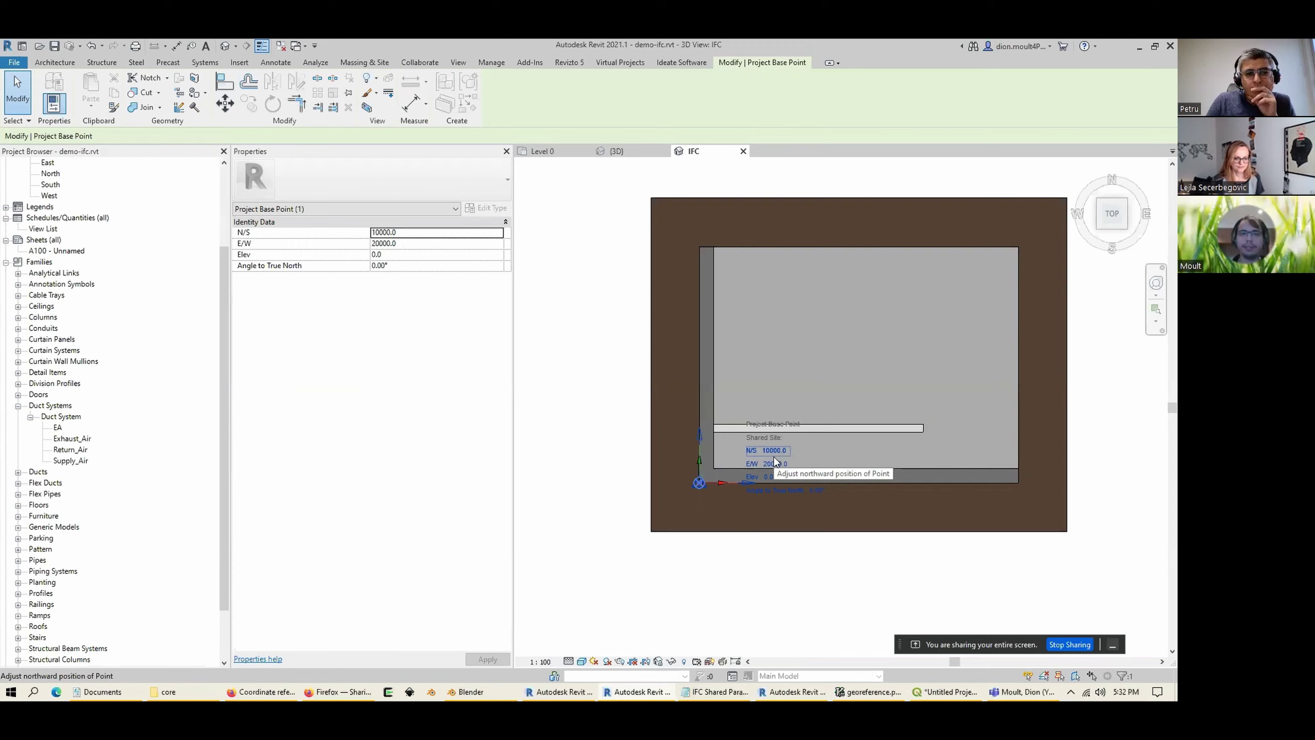
# Step: Export demo-ifc to IFC with Shared Coordinates and EPSG 7856 in the export setup
pyautogui.press('Escape')
pyautogui.click(13, 63)
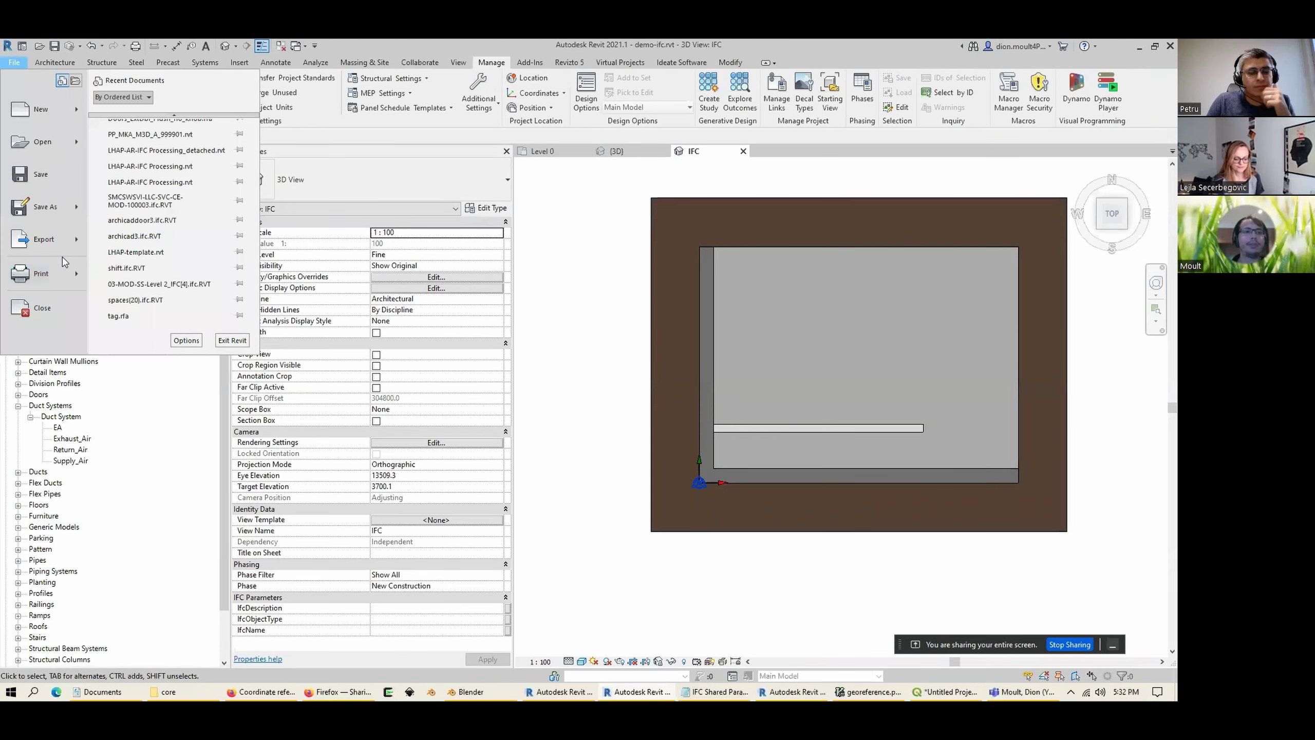
pyautogui.click(155, 288)
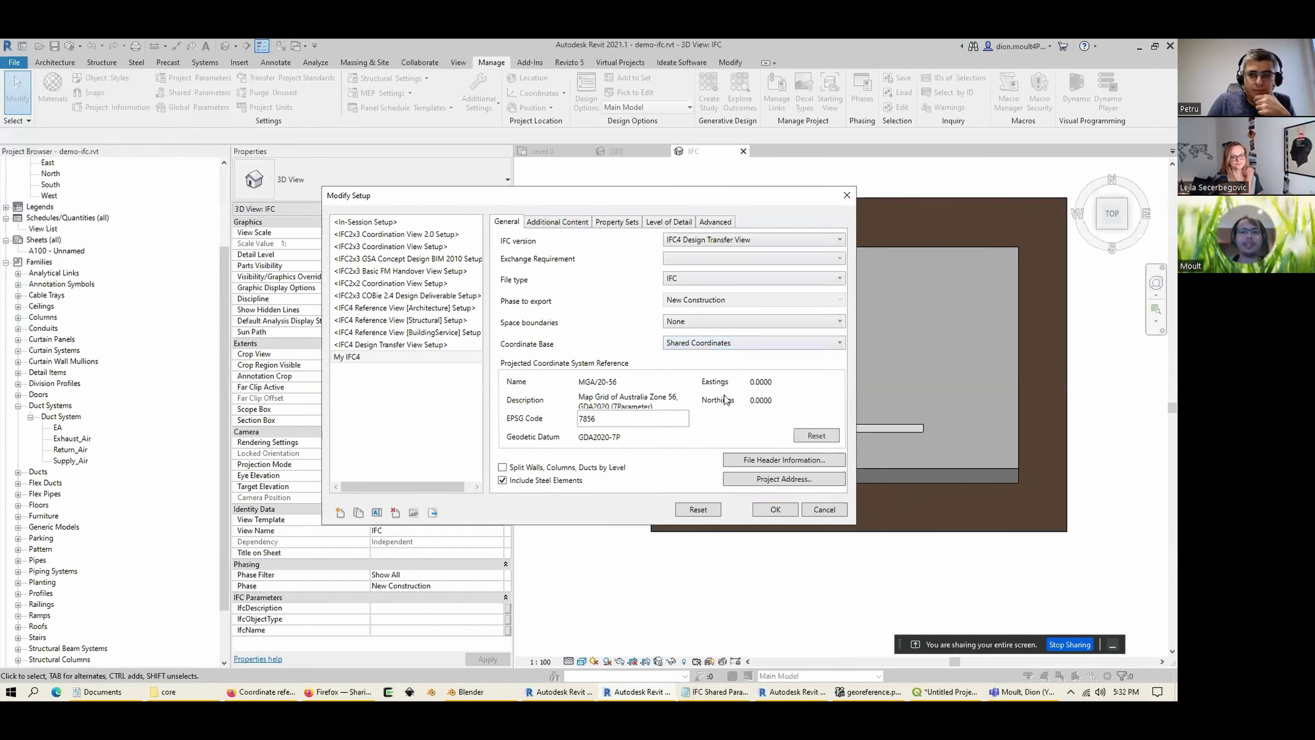
pyautogui.click(774, 509)
pyautogui.click(720, 459)
pyautogui.click(619, 377)
pyautogui.hotkey('alt', 'Tab')
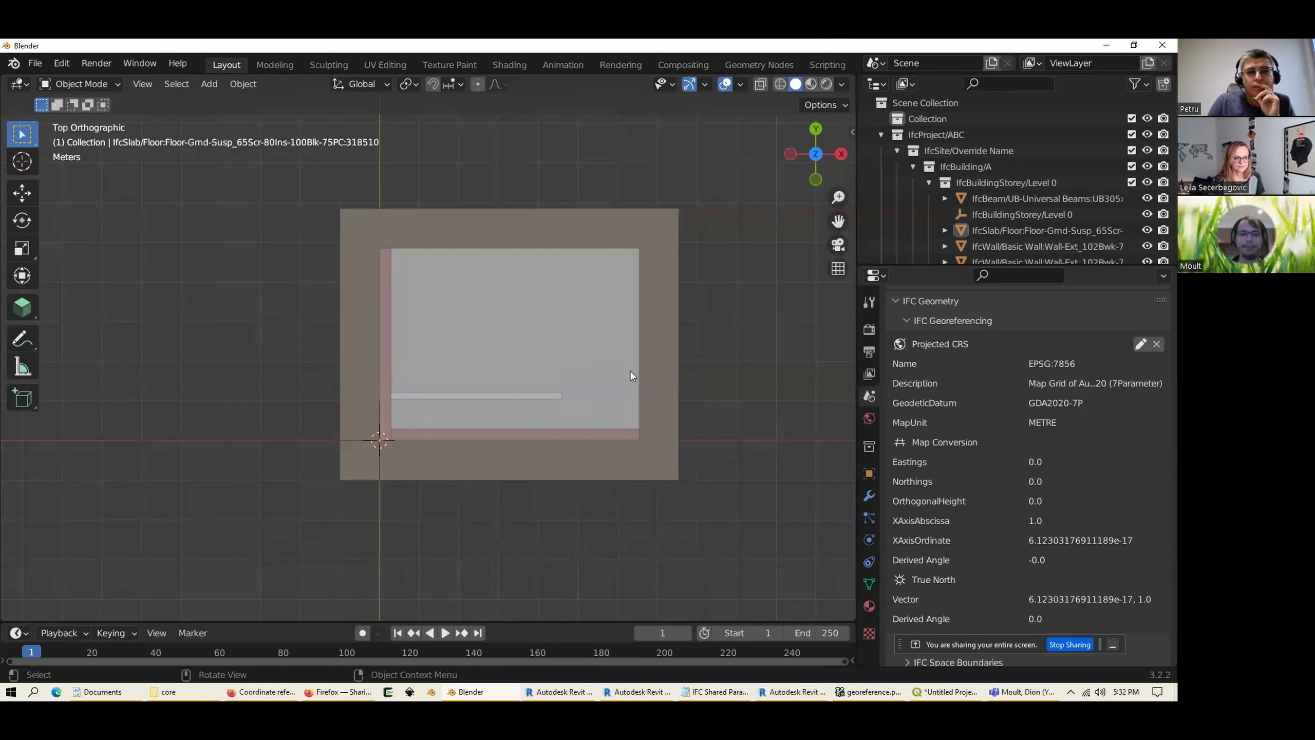
pyautogui.hotkey('ctrl', 'n')
pyautogui.click(628, 369)
pyautogui.click(613, 390)
pyautogui.press('a')
pyautogui.press('x')
pyautogui.click(632, 374)
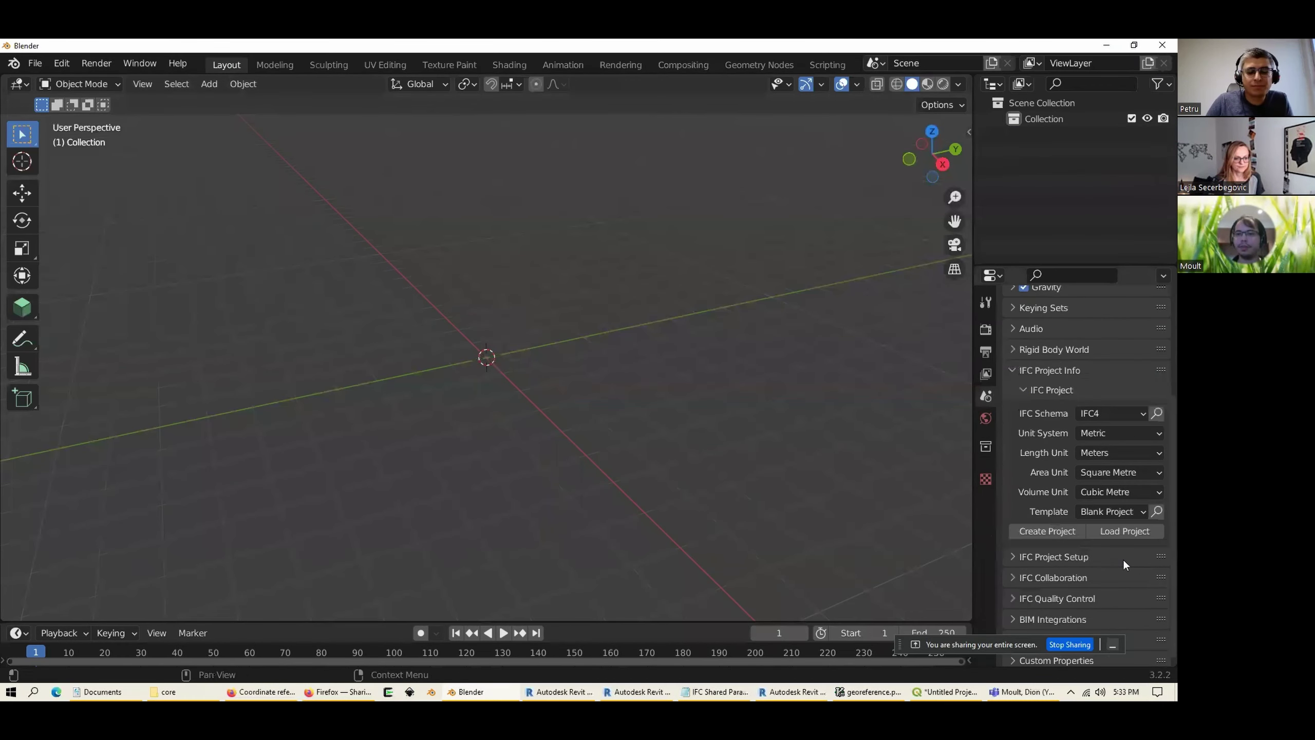
pyautogui.click(1131, 533)
pyautogui.doubleClick(465, 457)
pyautogui.moveTo(495, 412); pyautogui.dragTo(664, 474, button='middle')
pyautogui.press('KP_7')
pyautogui.scroll(3, 655, 473)
pyautogui.keyDown('shift'); pyautogui.moveTo(775, 386); pyautogui.dragTo(520, 525, button='middle'); pyautogui.keyUp('shift')
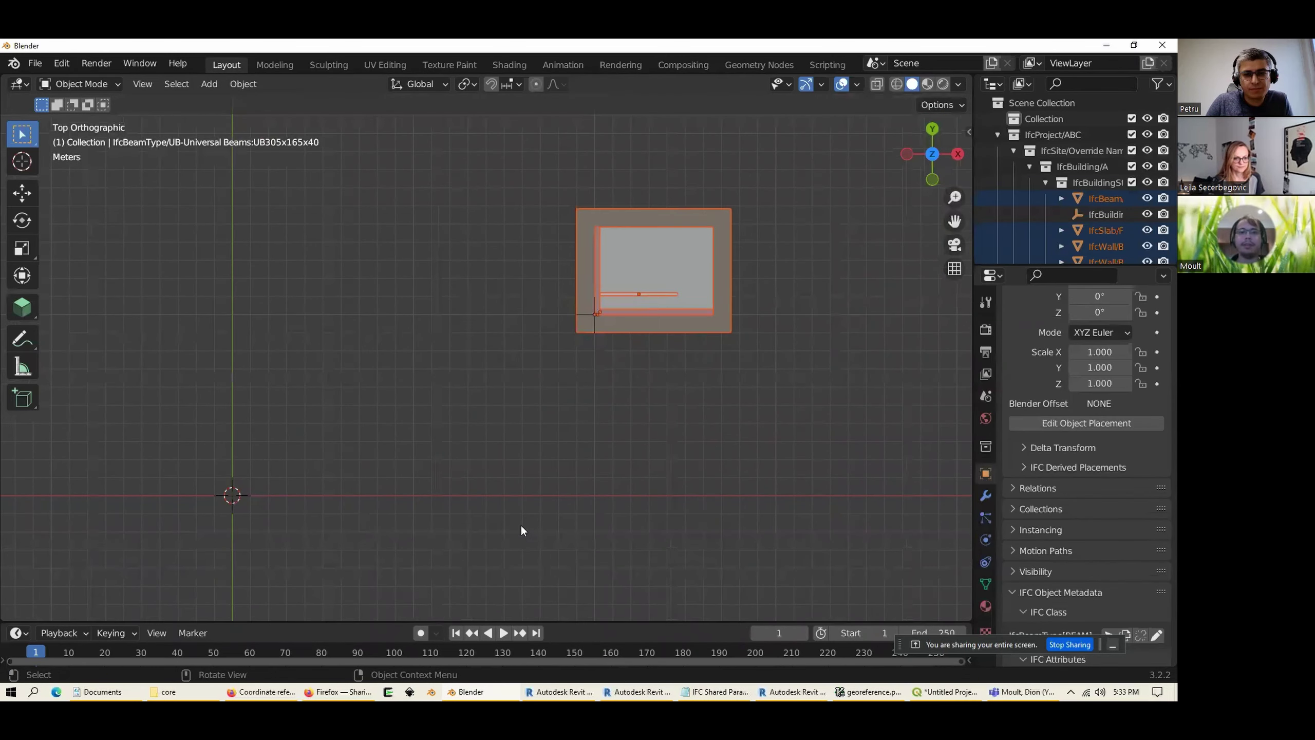
pyautogui.click(520, 525)
pyautogui.moveTo(801, 446); pyautogui.dragTo(542, 173)
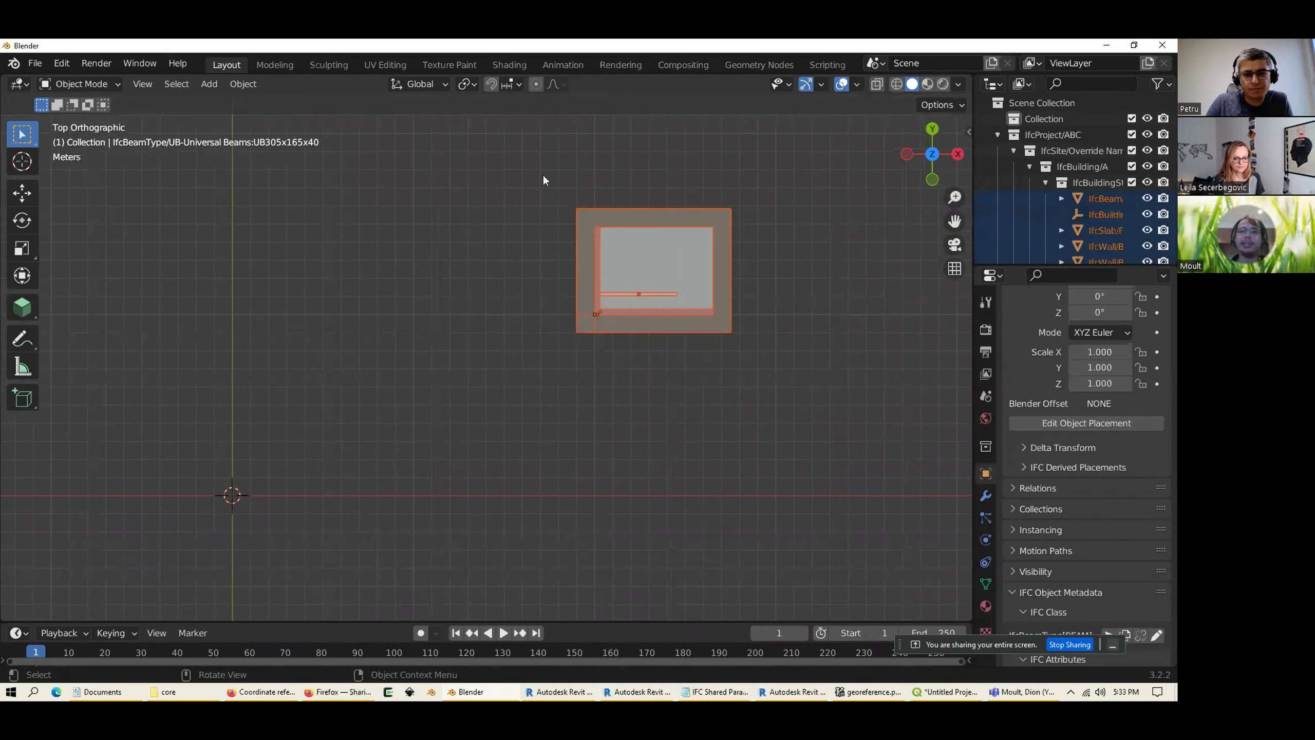
pyautogui.click(594, 317)
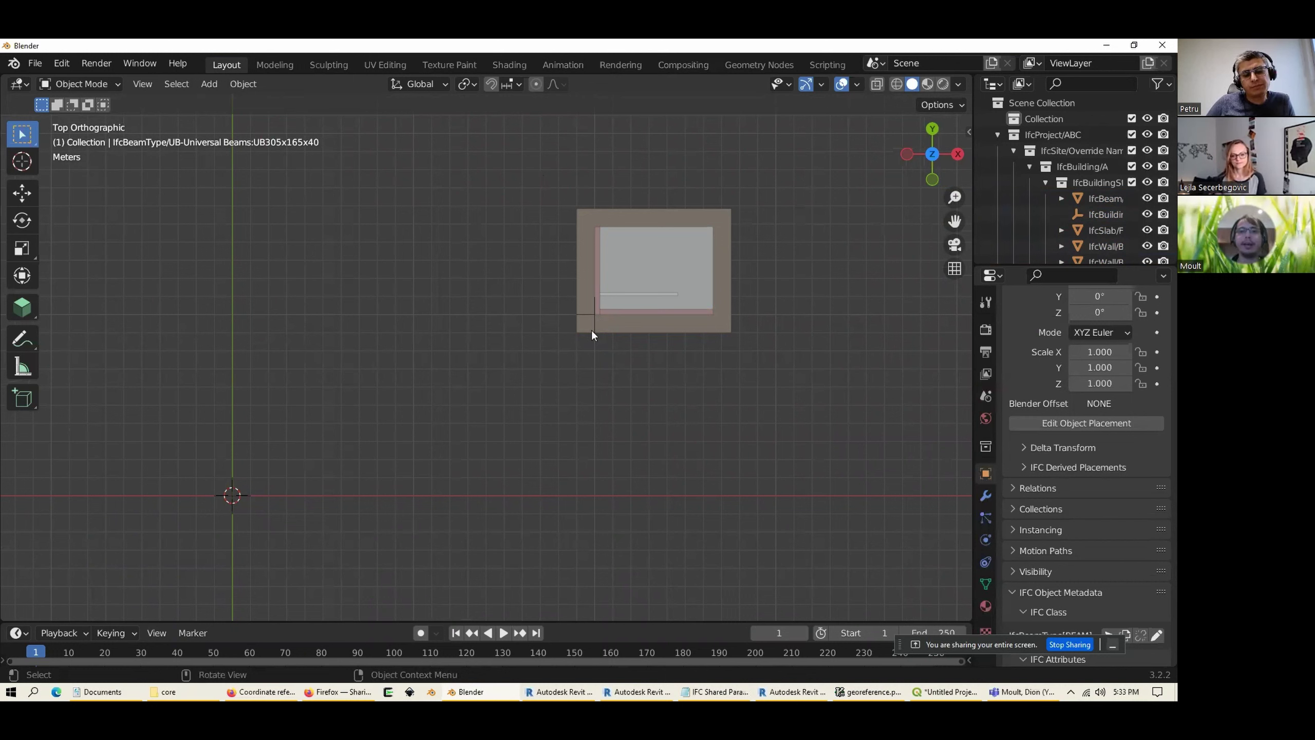
pyautogui.click(626, 325)
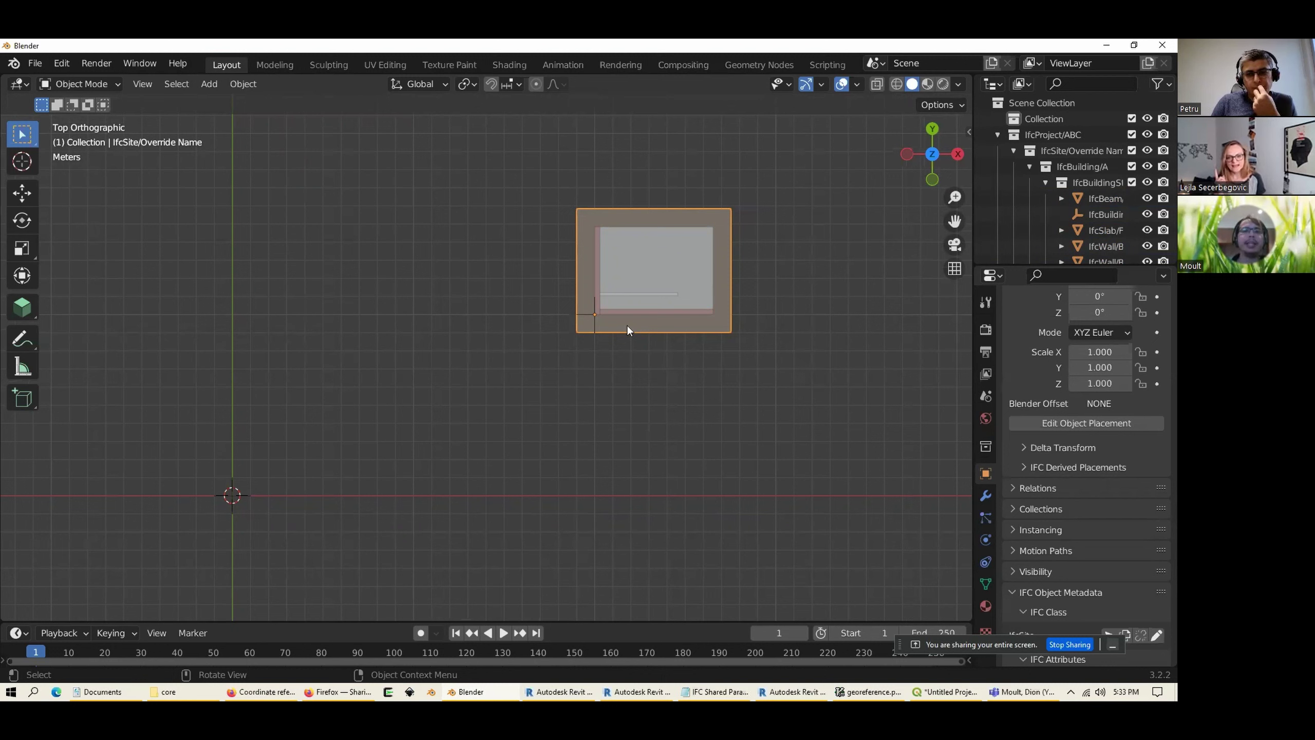
pyautogui.click(624, 380)
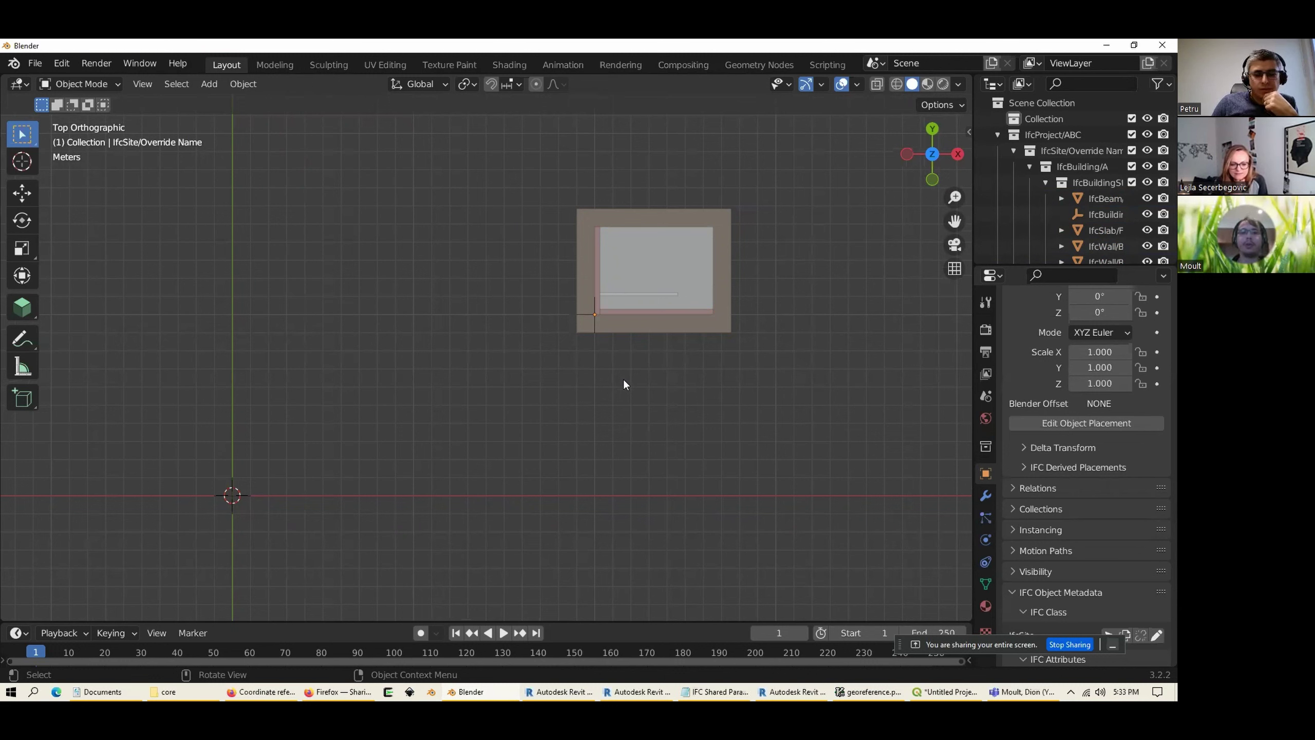
pyautogui.scroll(2, 622, 384)
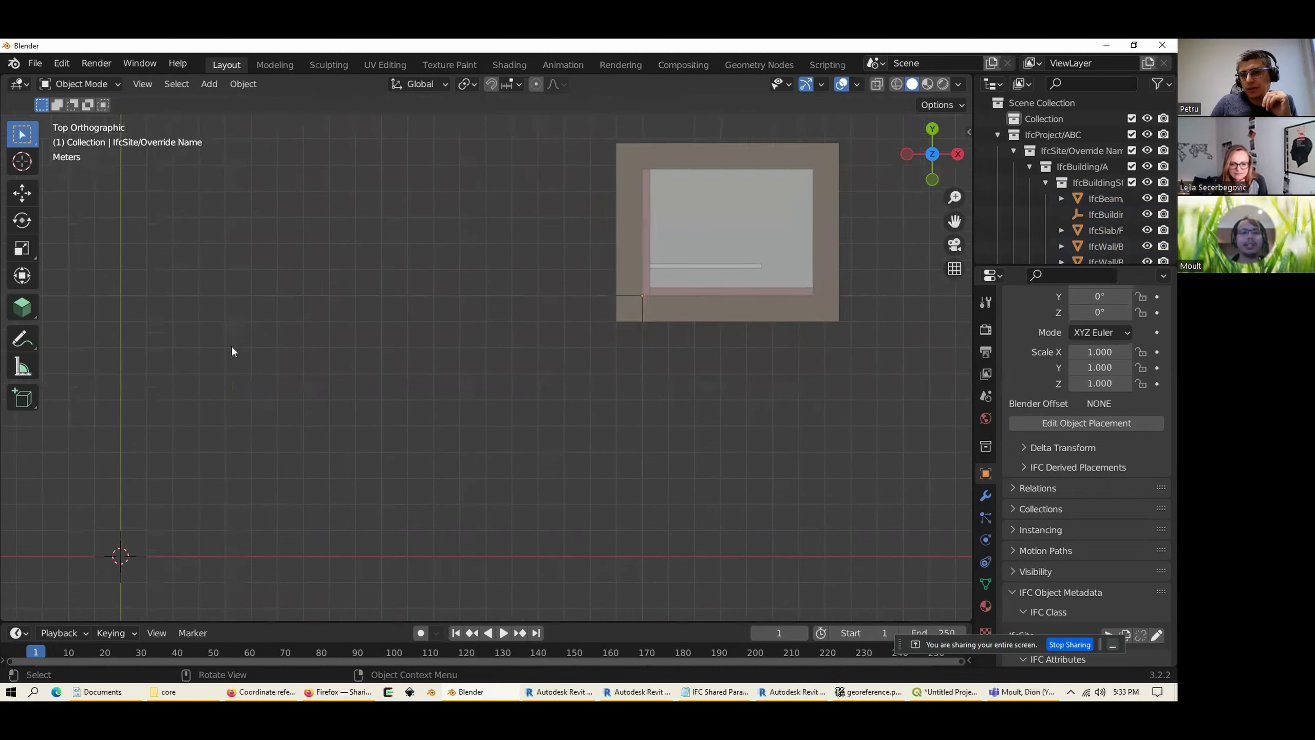
pyautogui.keyDown('shift'); pyautogui.moveTo(297, 407); pyautogui.dragTo(517, 333, button='middle'); pyautogui.keyUp('shift')
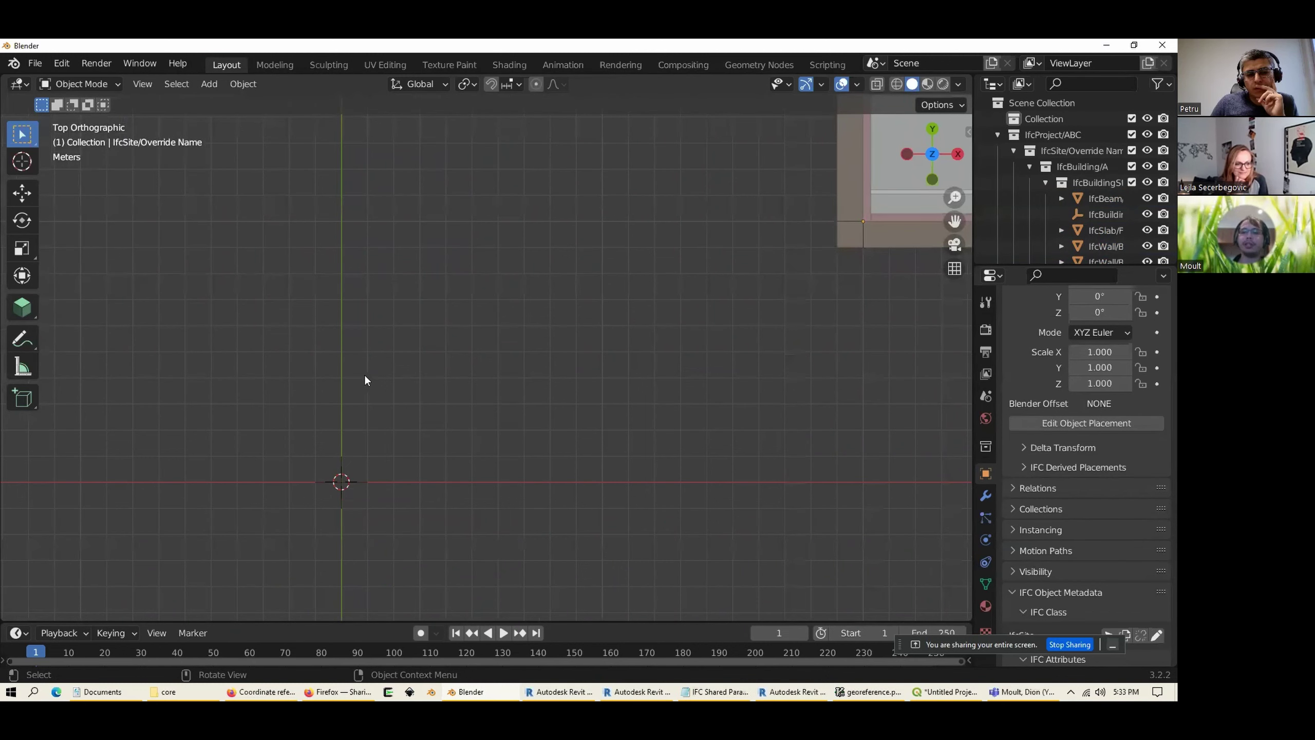
pyautogui.press('Home')
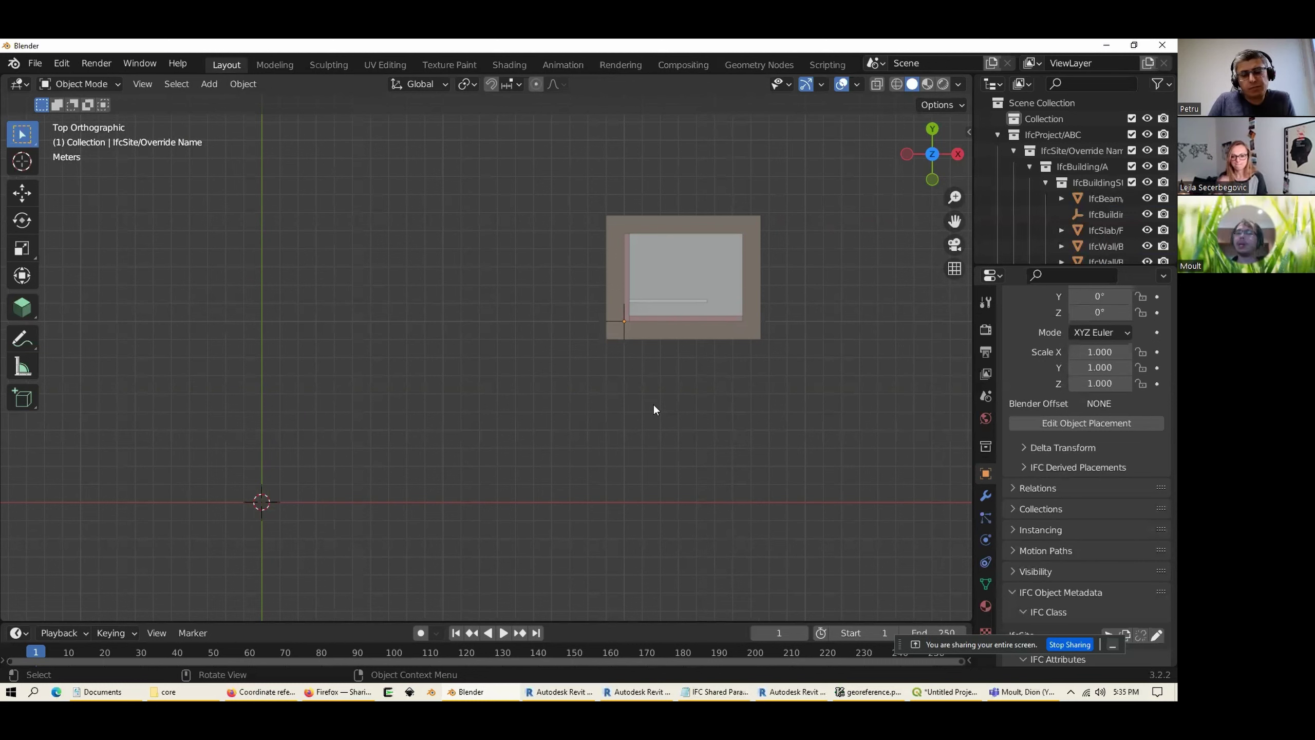
# Step: Box-select the entire imported demo-ifc model in the viewport
pyautogui.moveTo(808, 417); pyautogui.dragTo(672, 224)
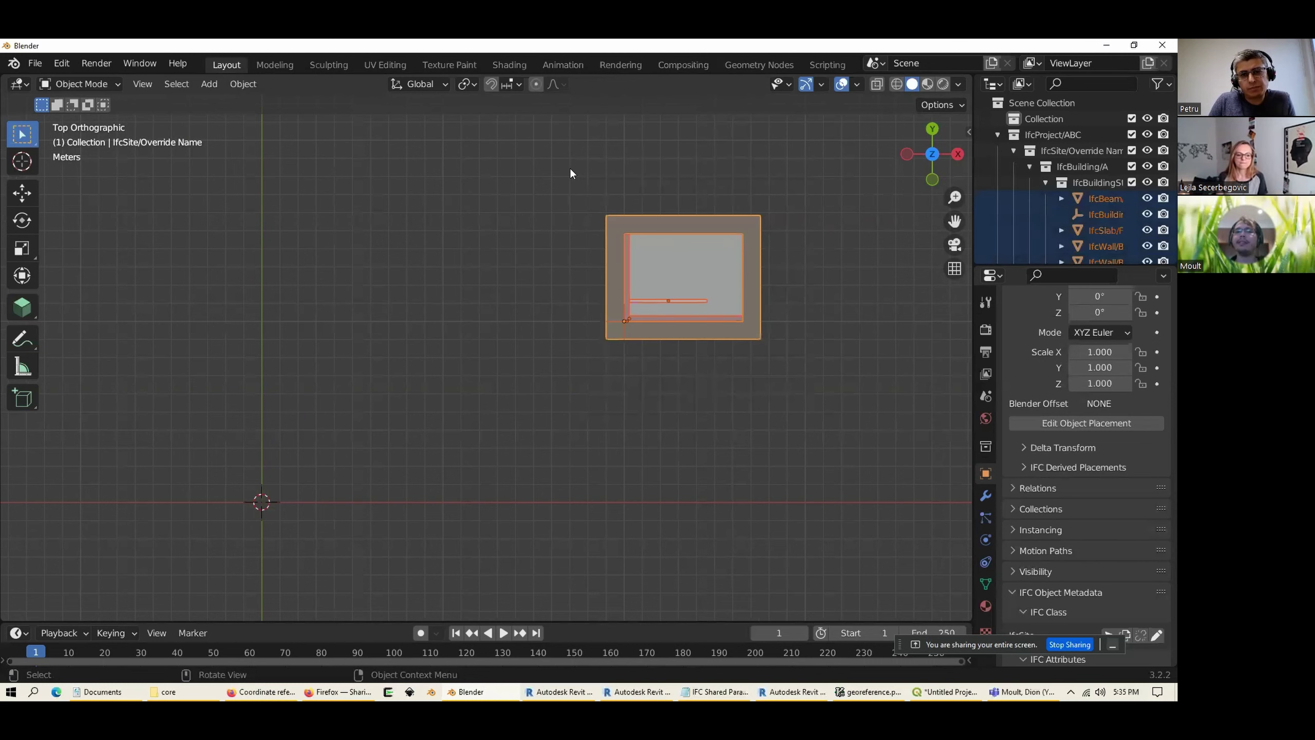
pyautogui.click(766, 404)
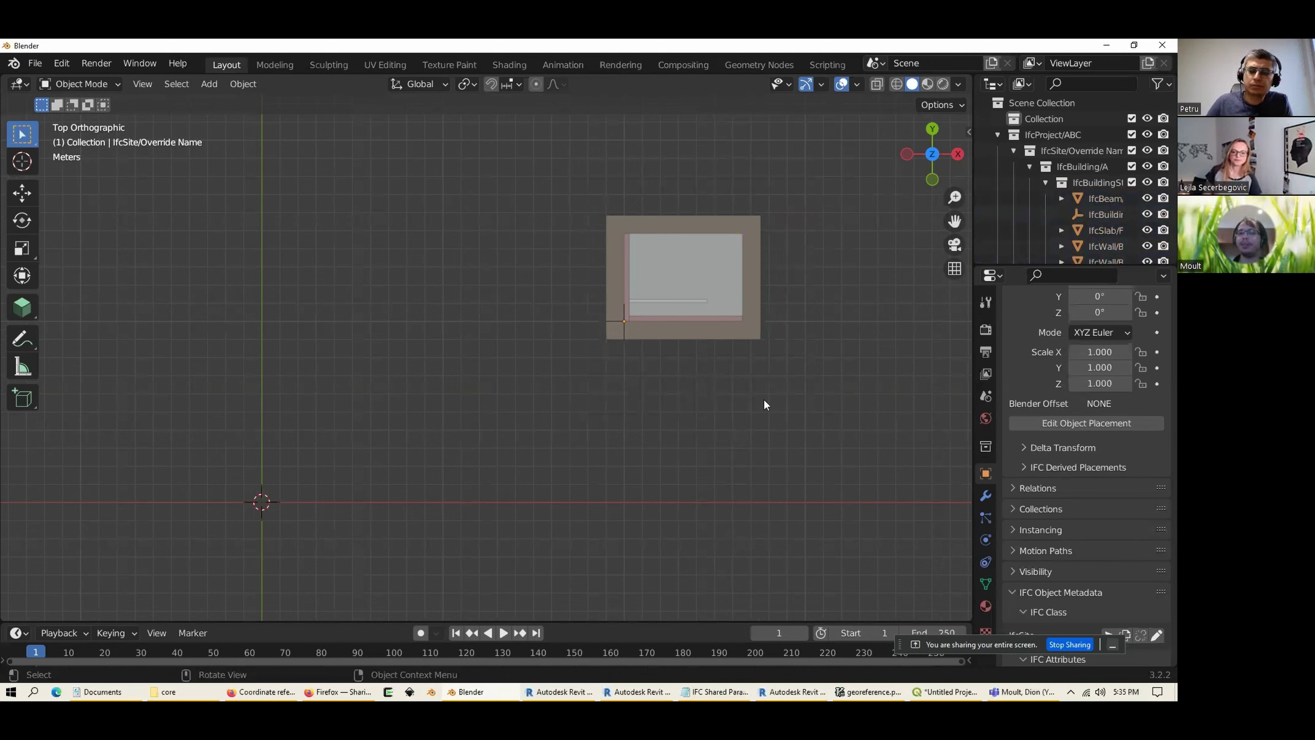
pyautogui.moveTo(832, 404); pyautogui.dragTo(558, 134)
# Step: Show demo-ifc.ifc's IFC4 Design Transfer View project info in Scene properties, then deselect everything
pyautogui.click(986, 395)
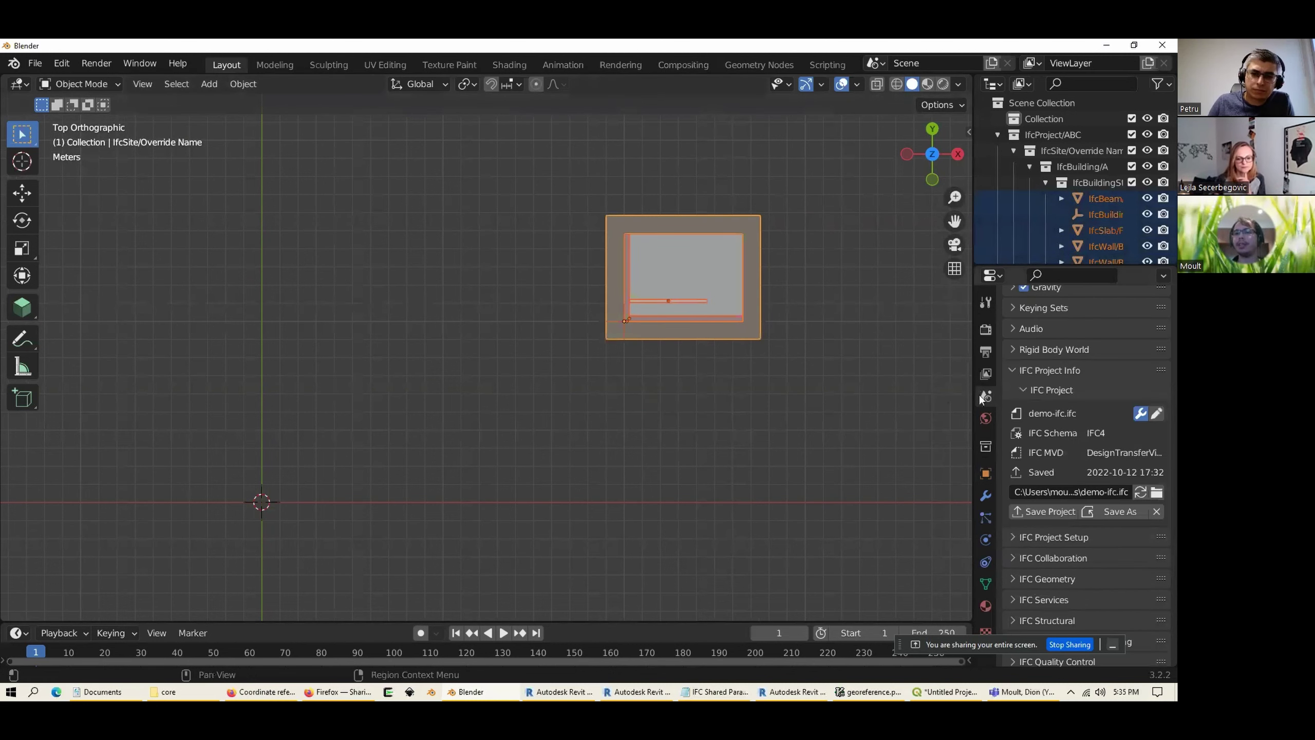
pyautogui.click(672, 431)
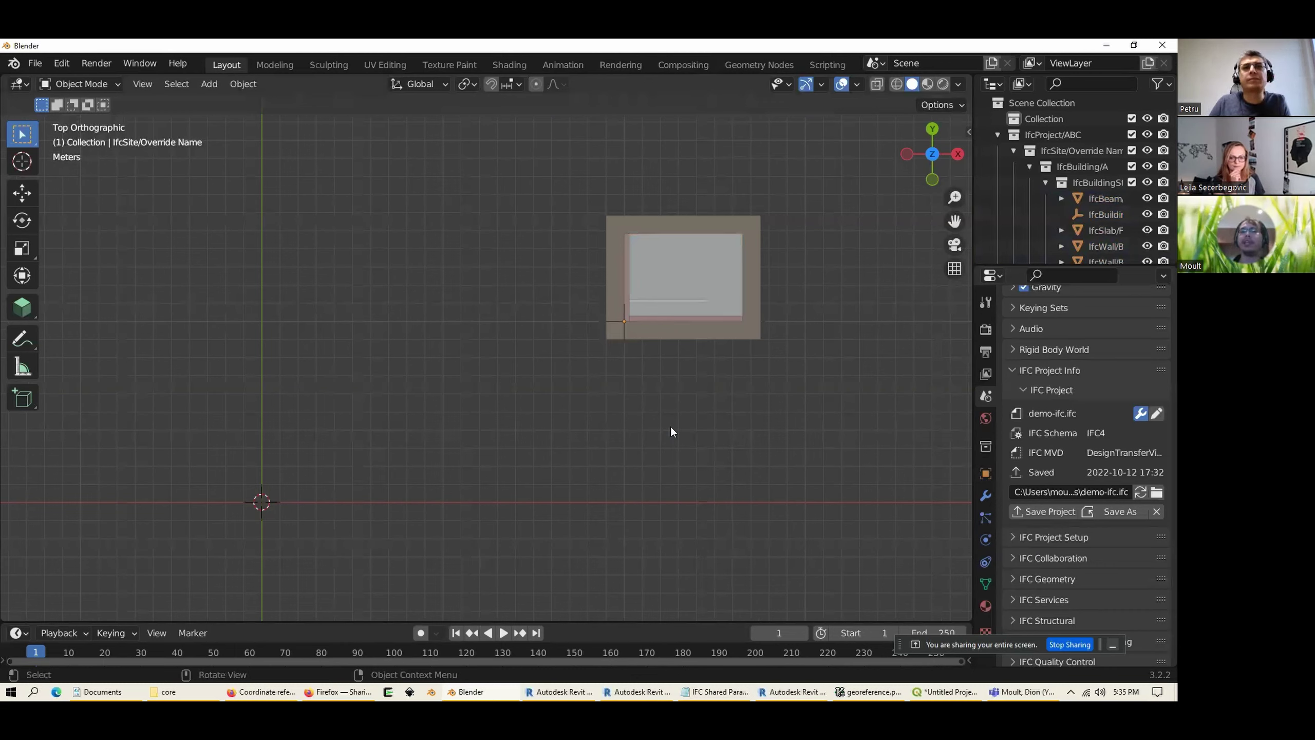
pyautogui.hotkey('alt', 'Tab')
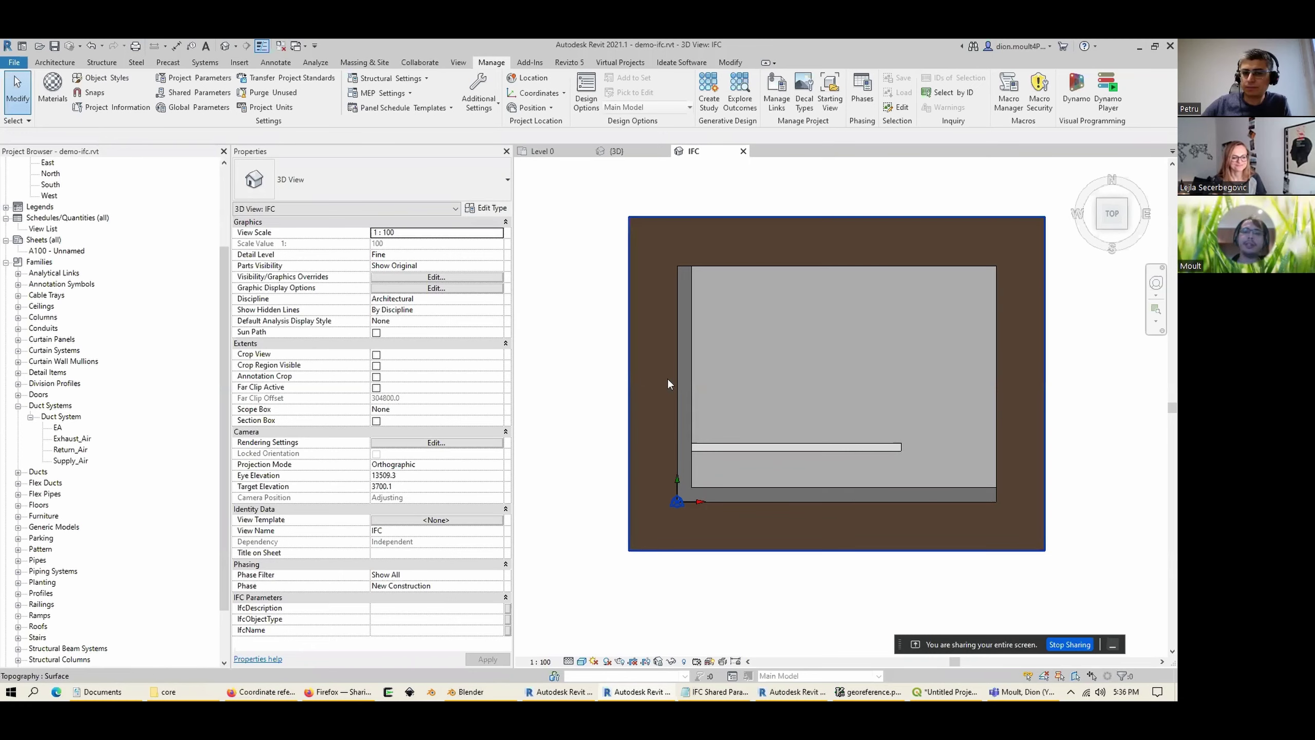
pyautogui.hotkey('alt', 'Tab')
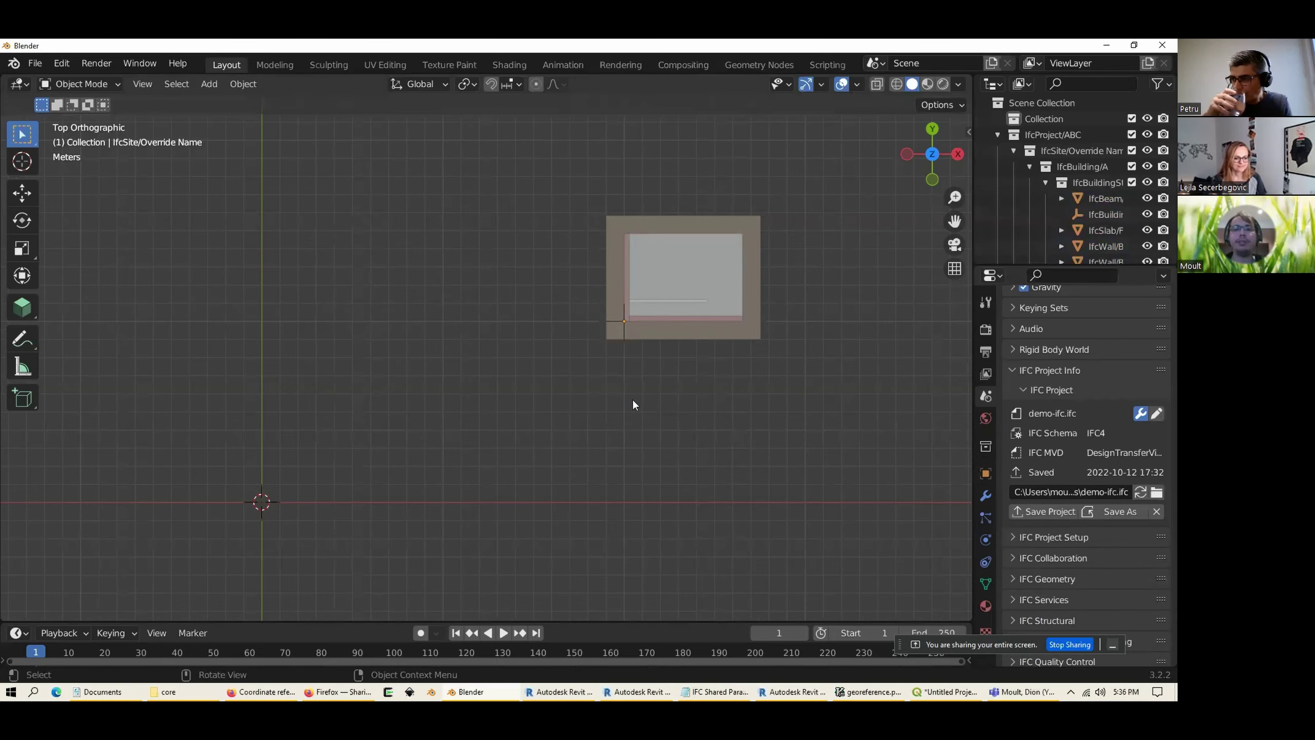
pyautogui.moveTo(801, 184); pyautogui.dragTo(450, 381)
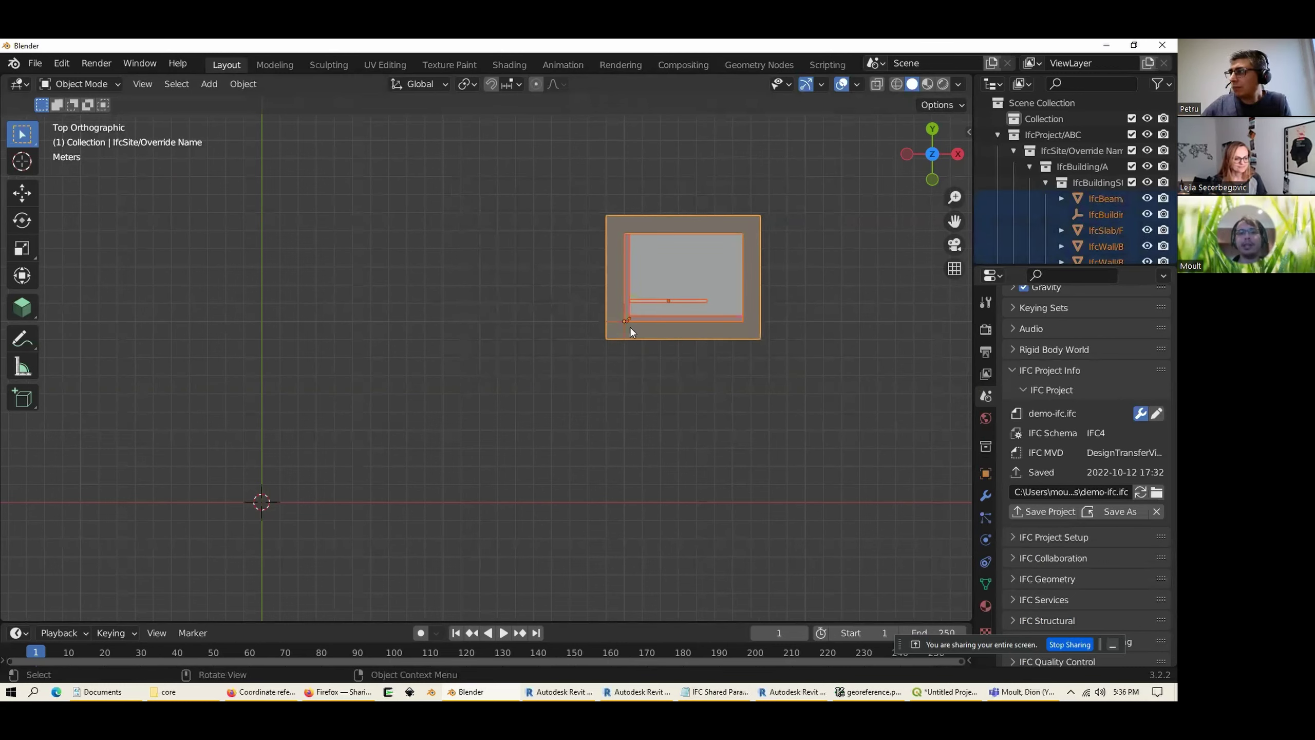
pyautogui.hotkey('alt', 'a')
pyautogui.hotkey('alt', 'Tab')
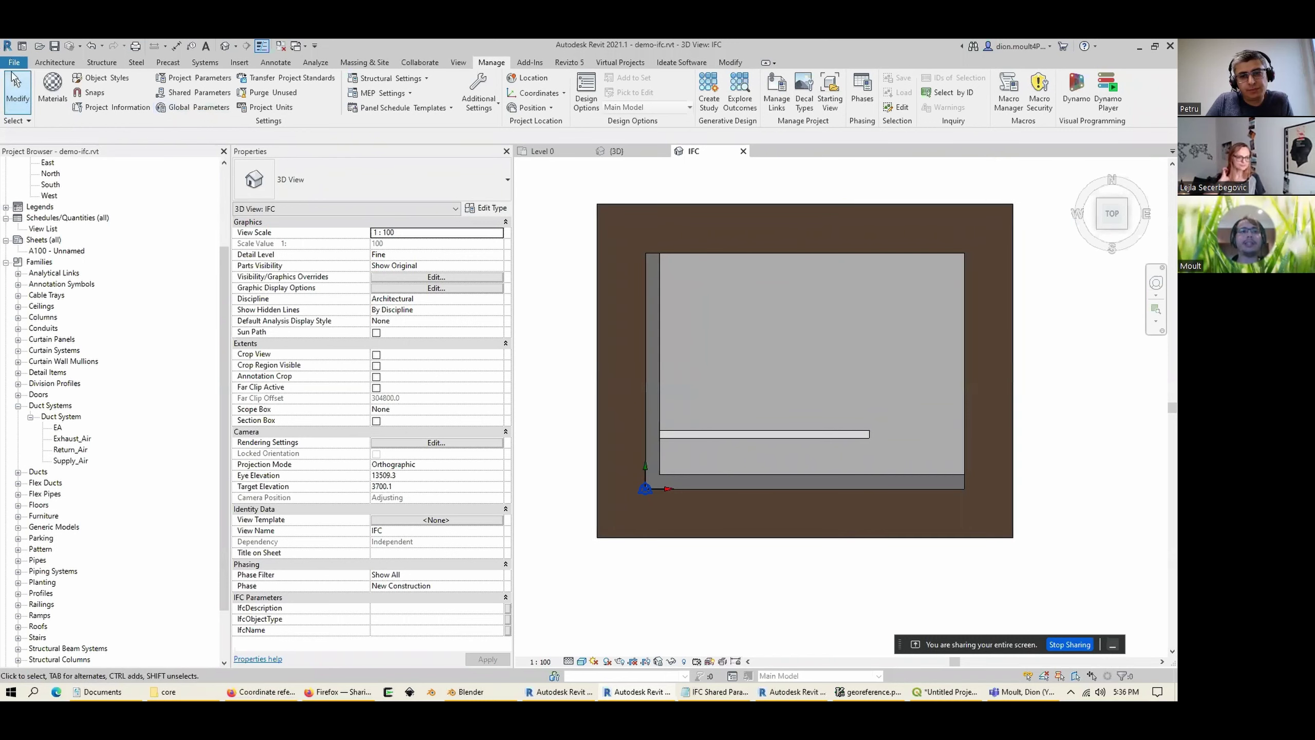
pyautogui.click(15, 65)
pyautogui.click(676, 542)
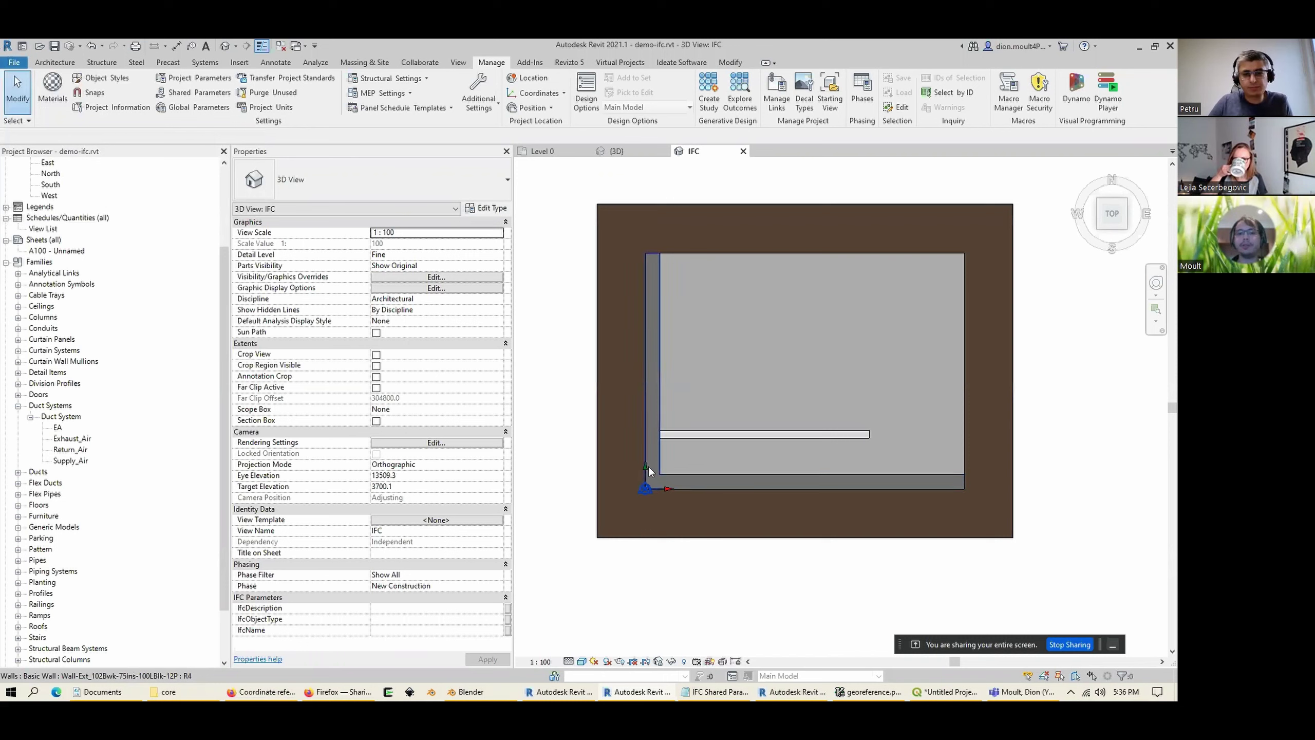
# Step: Export demo-ifc to IFC with Coordinate Base set to Project Base Point, overwriting the existing file
pyautogui.click(14, 62)
pyautogui.moveTo(63, 245)
pyautogui.click(150, 293)
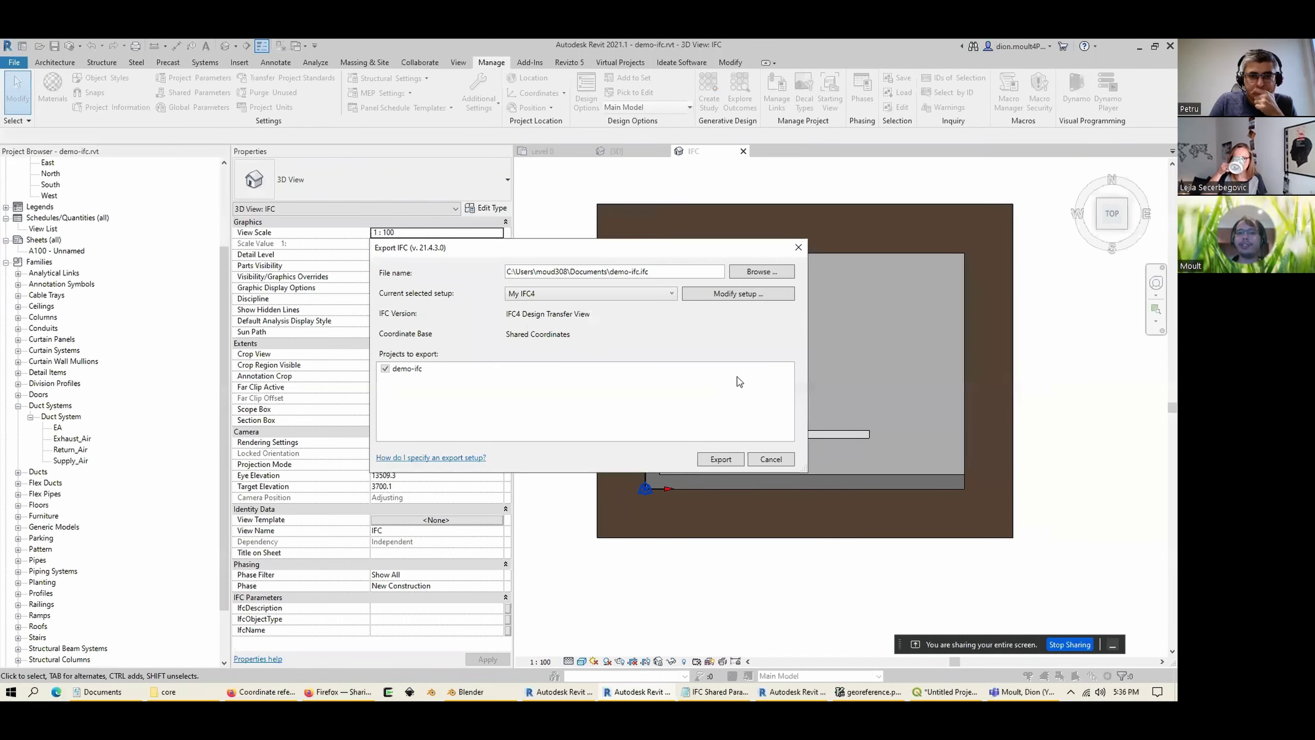
pyautogui.click(739, 294)
pyautogui.click(758, 343)
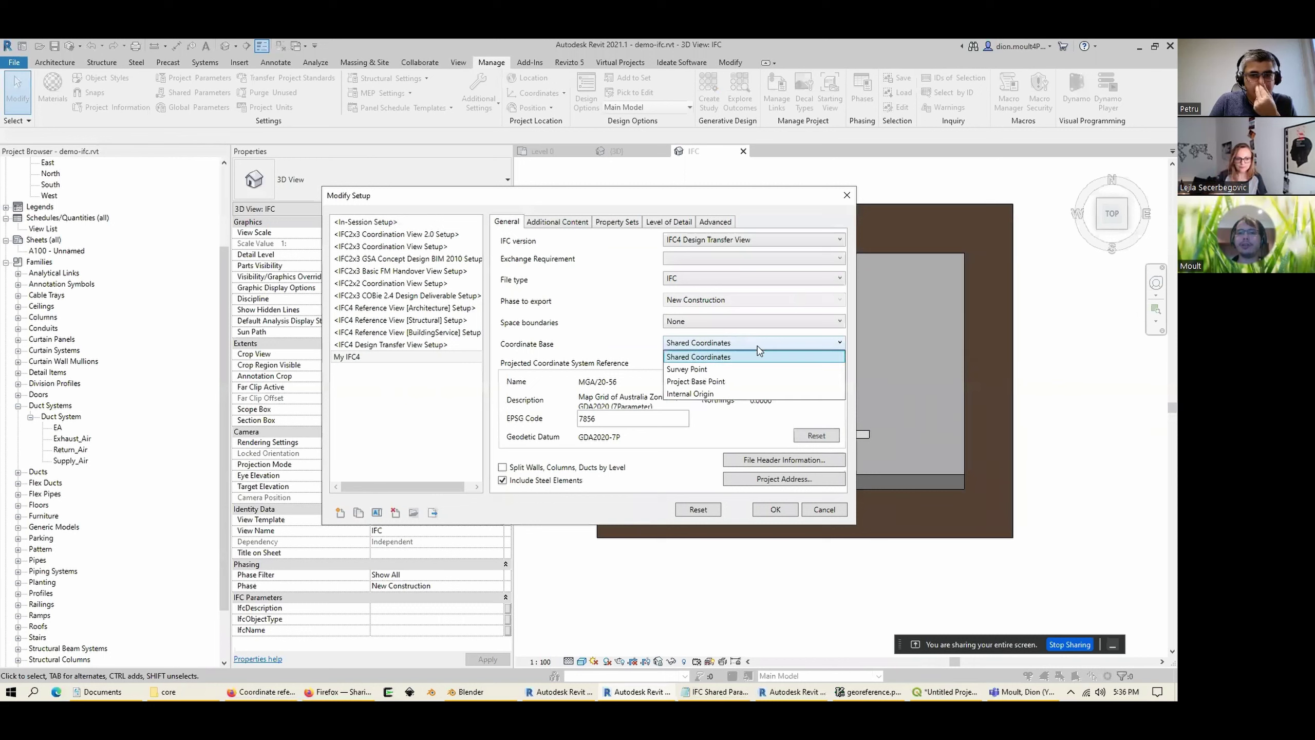
pyautogui.click(730, 383)
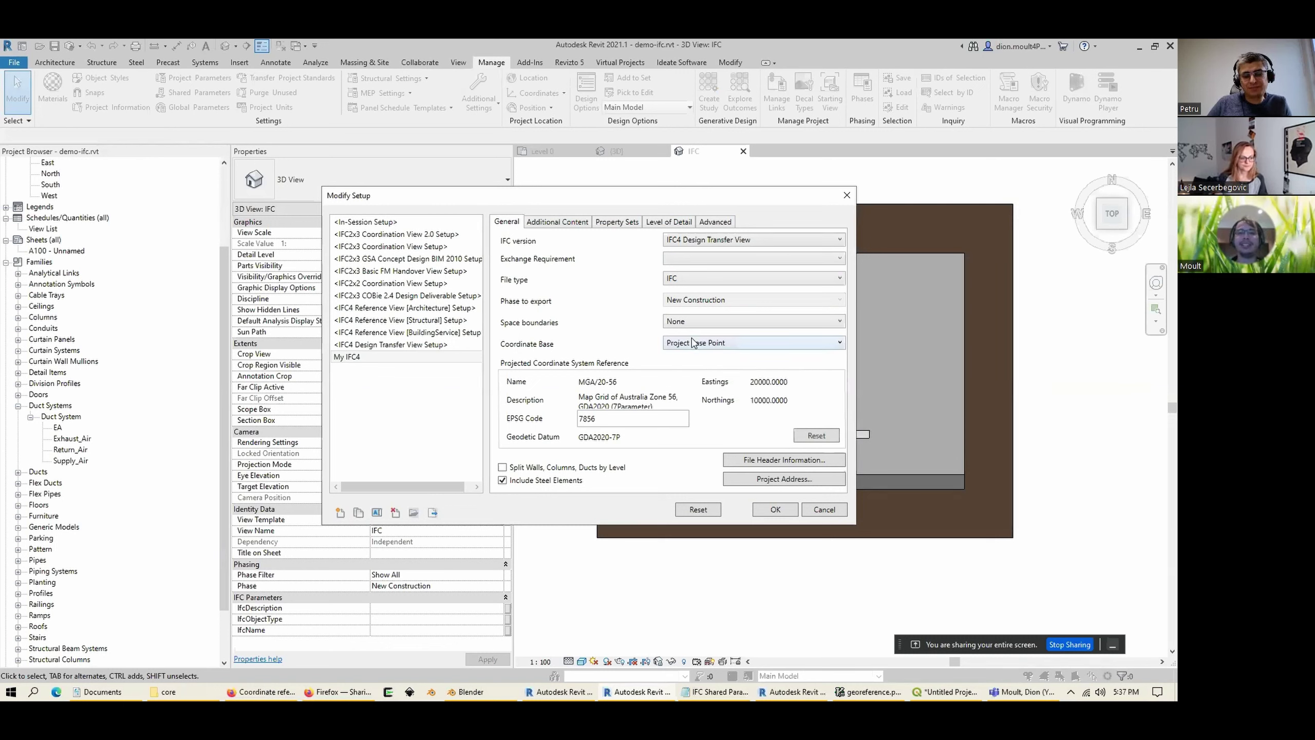
pyautogui.click(775, 508)
pyautogui.click(718, 464)
pyautogui.click(621, 374)
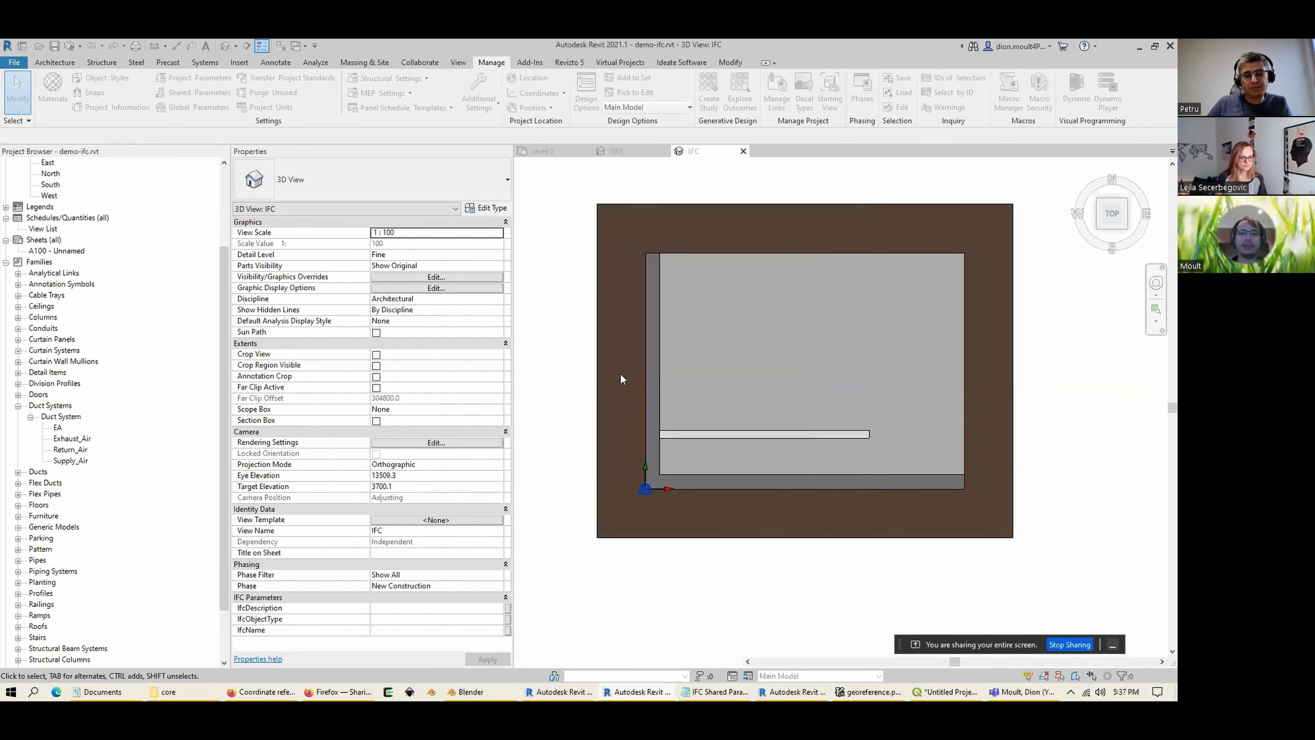
# Step: In Blender, start a new General scene without saving, load the re-exported demo-ifc.ifc, view from top
pyautogui.hotkey('alt', 'Tab')
pyautogui.hotkey('ctrl', 'n')
pyautogui.click(621, 374)
pyautogui.click(615, 391)
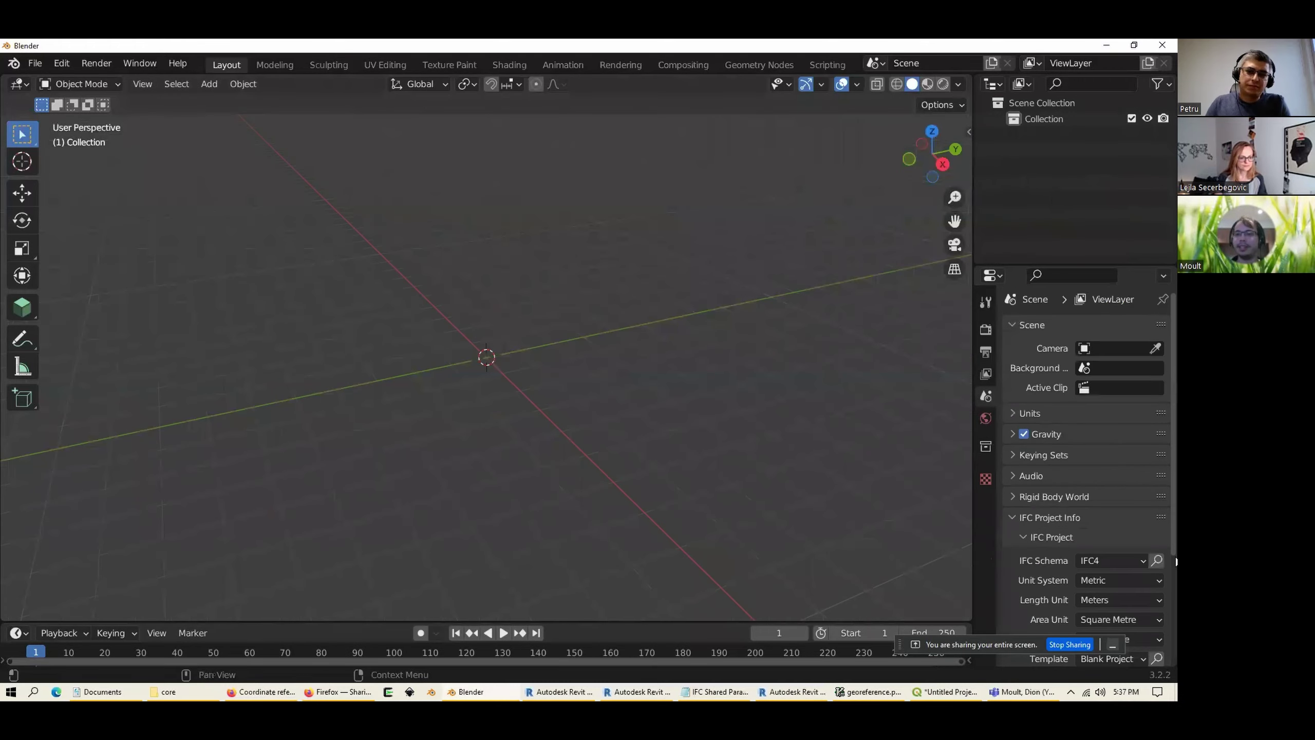
pyautogui.scroll(-4, 1119, 547)
pyautogui.click(1126, 556)
pyautogui.doubleClick(471, 457)
pyautogui.press('KP_7')
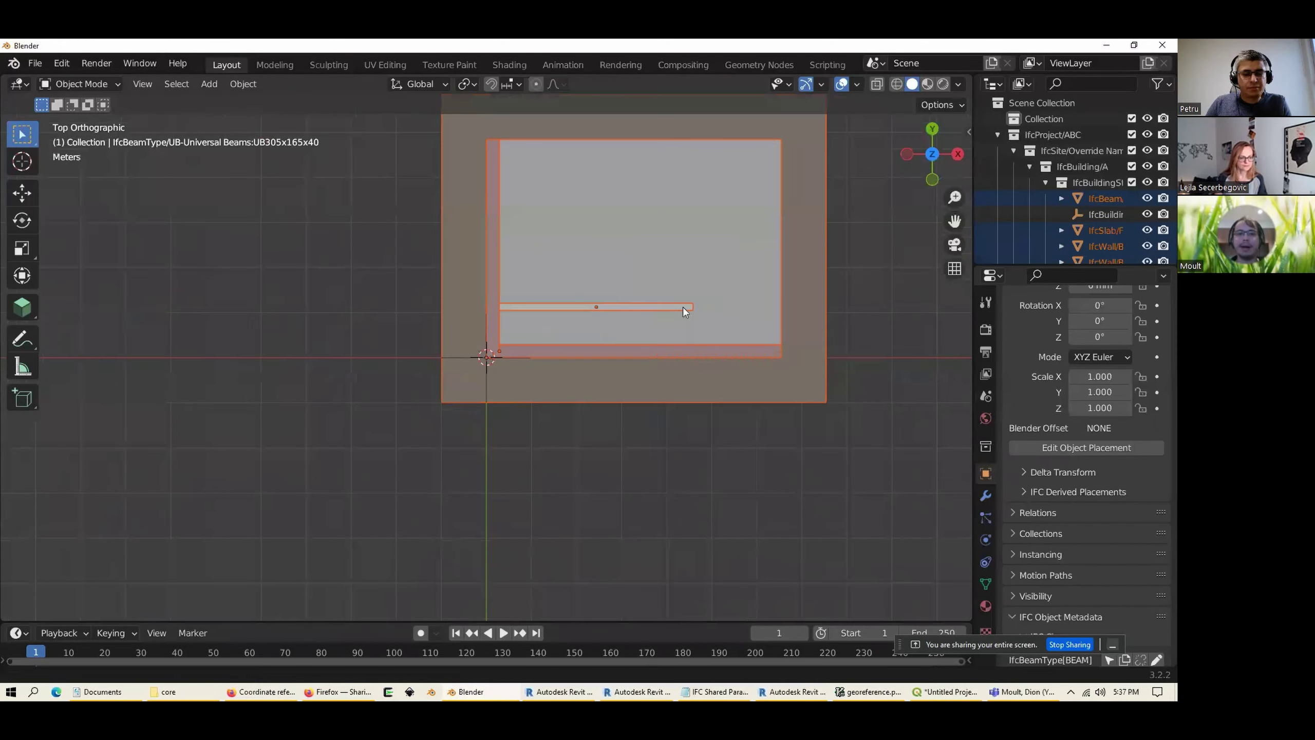
# Step: Open Scene > IFC Georeferencing and widen the panel to read Eastings 20.0, Northings 10.0
pyautogui.hotkey('alt', 'a')
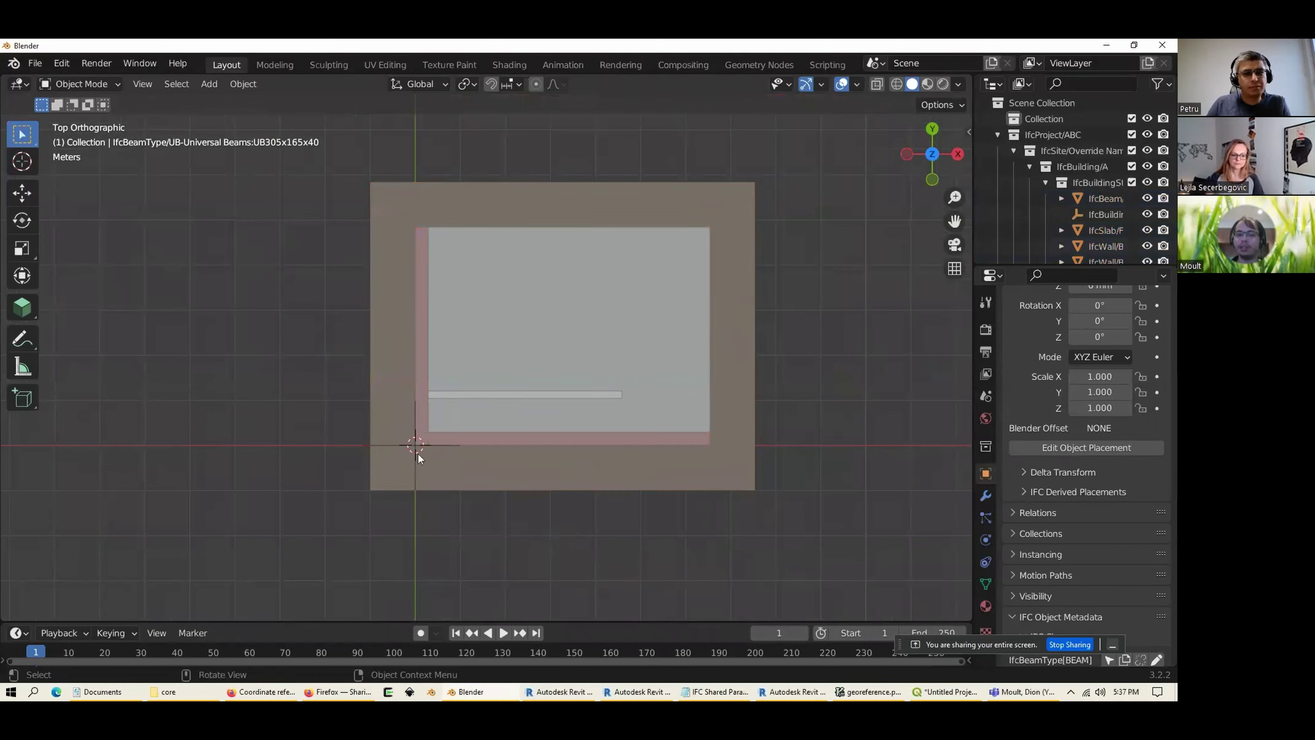
pyautogui.click(986, 396)
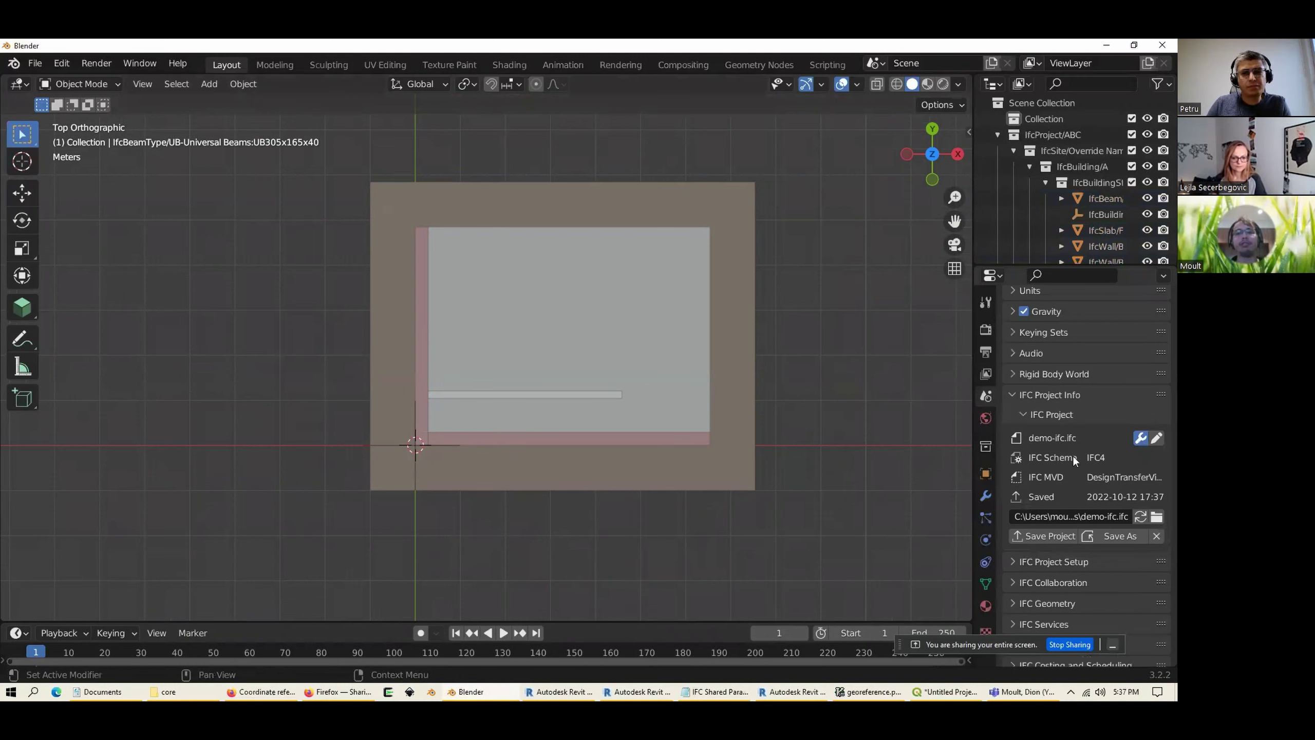
pyautogui.scroll(-4, 1072, 466)
pyautogui.click(1068, 504)
pyautogui.scroll(-2, 1068, 502)
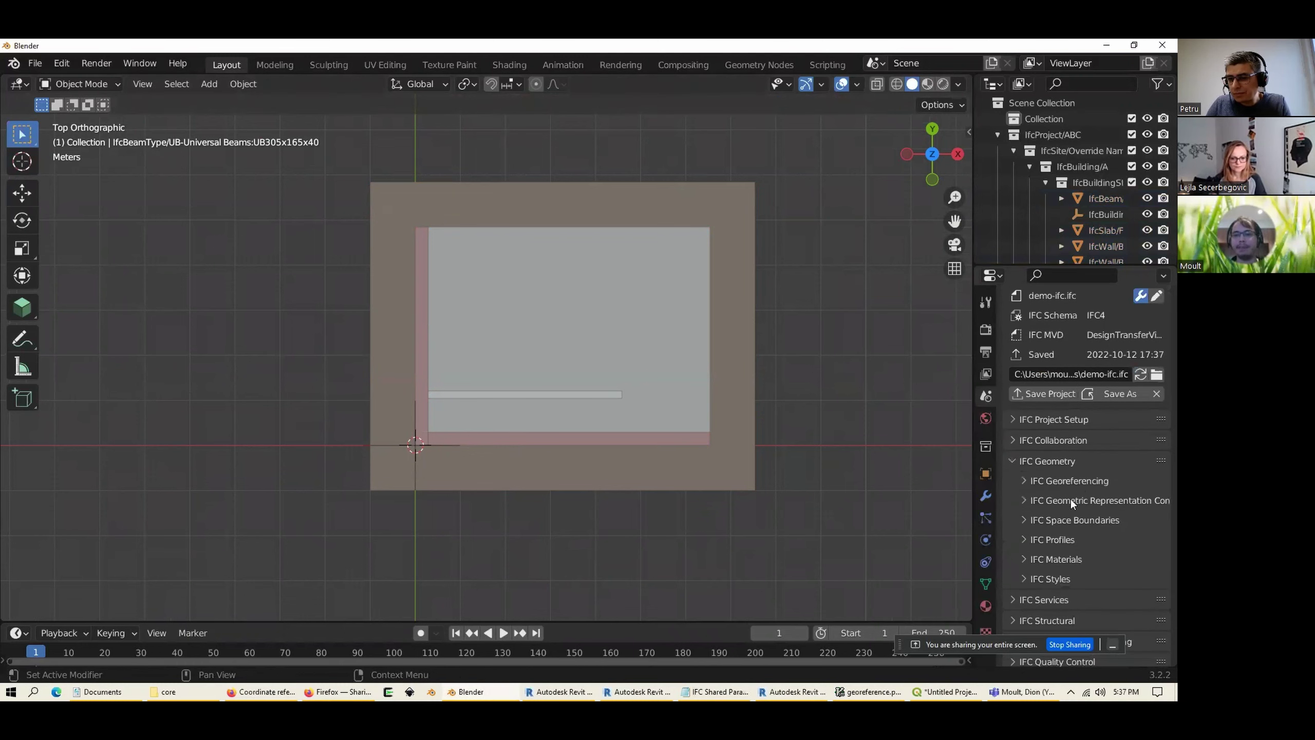
pyautogui.click(1071, 498)
pyautogui.scroll(-6, 1089, 492)
pyautogui.click(984, 447)
pyautogui.moveTo(975, 448); pyautogui.dragTo(796, 448)
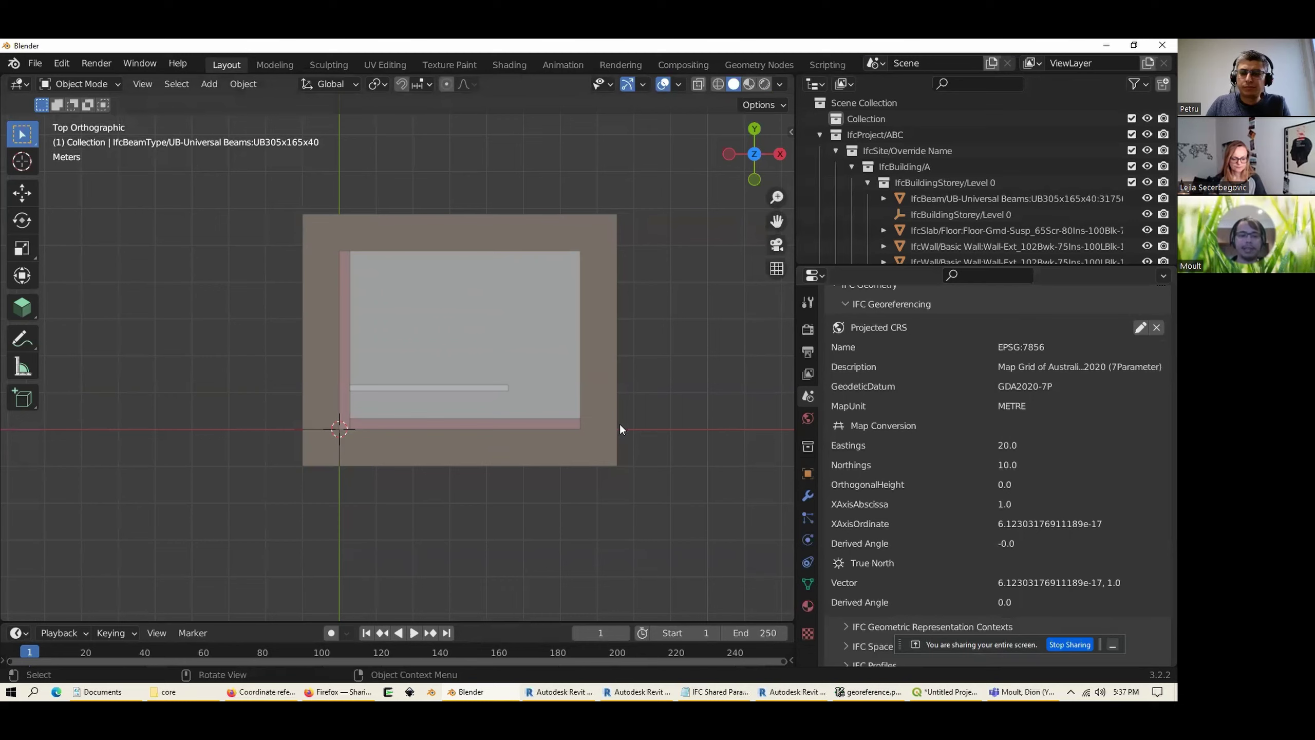
# Step: Run Local to Global on point 0,0,0 in BlenderBIM's Georeferencing Utilities sidebar, getting 20000.0,10000.0,0.0
pyautogui.keyDown('shift'); pyautogui.moveTo(619, 429); pyautogui.dragTo(719, 444, button='middle'); pyautogui.keyUp('shift')
pyautogui.press('n')
pyautogui.click(783, 249)
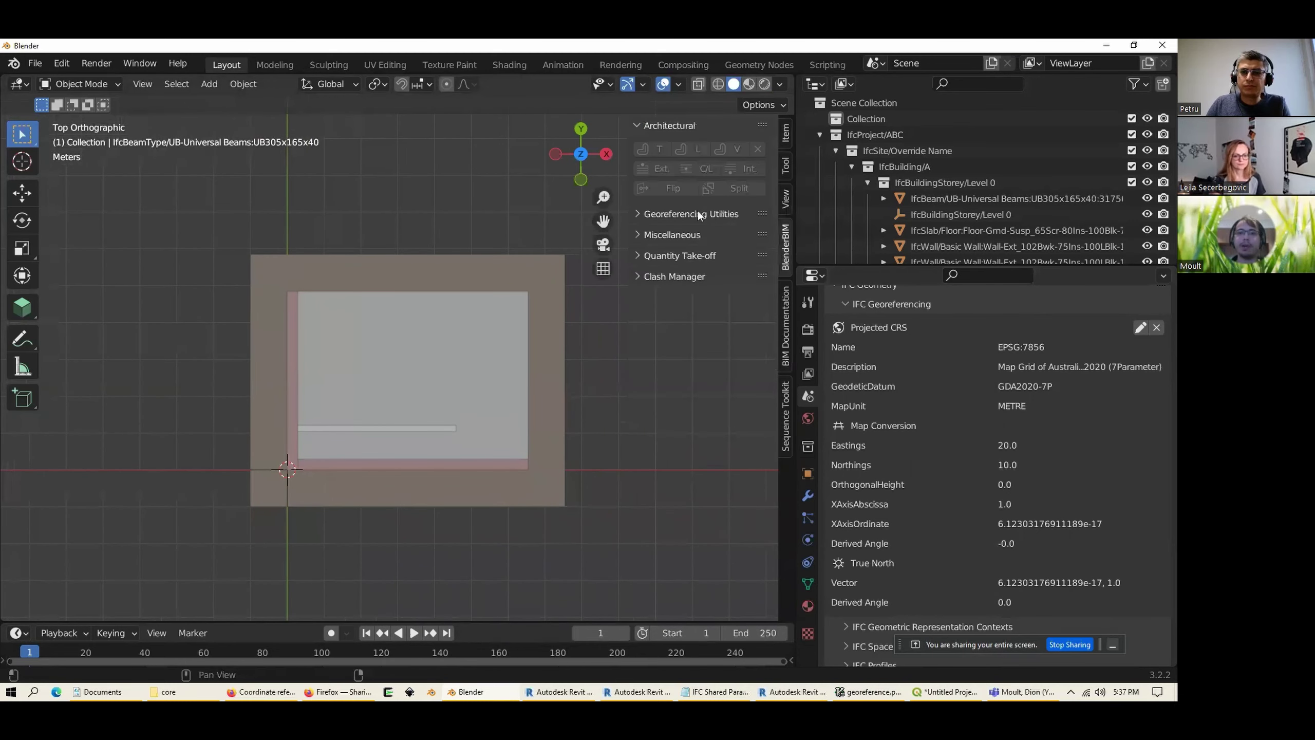
pyautogui.click(698, 212)
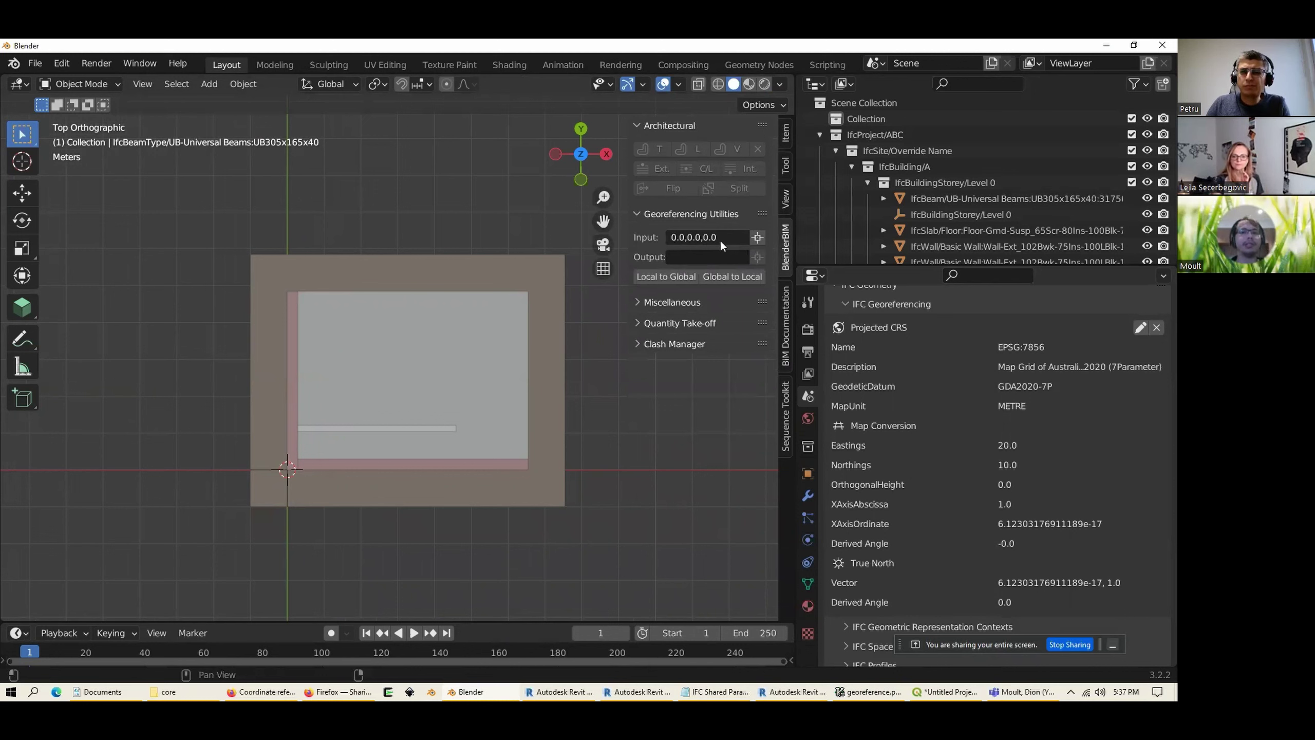
pyautogui.click(670, 278)
pyautogui.moveTo(628, 255); pyautogui.dragTo(504, 256)
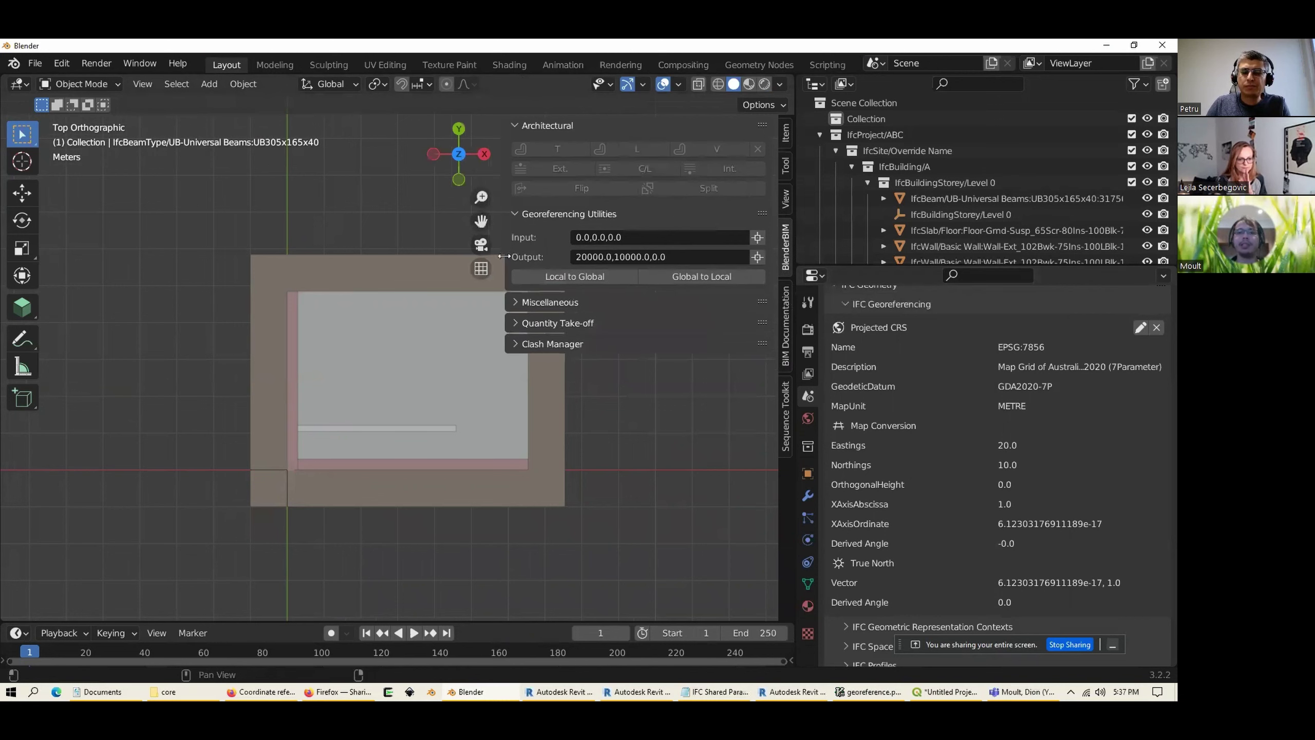